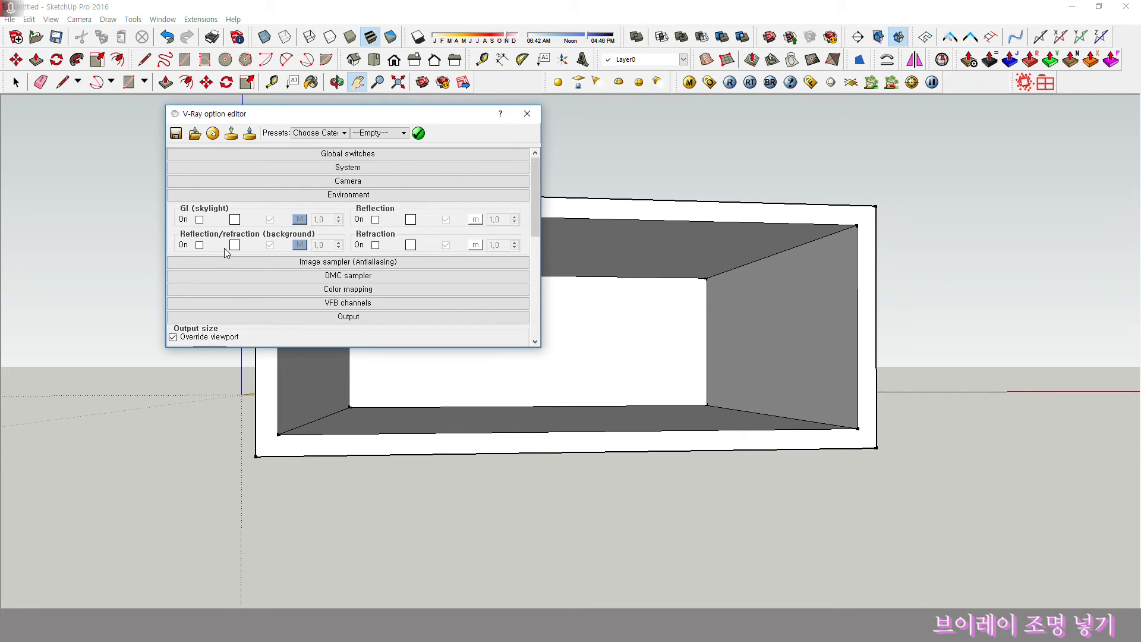
Close the V-Ray option editor and test-render the unlit room
click(527, 114)
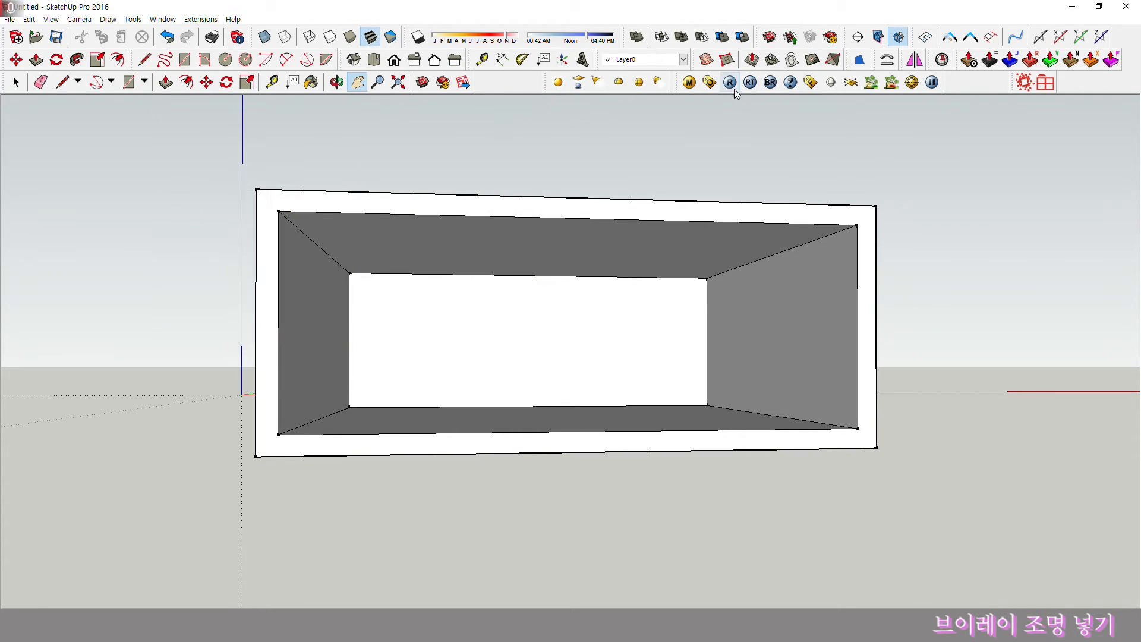
click(729, 84)
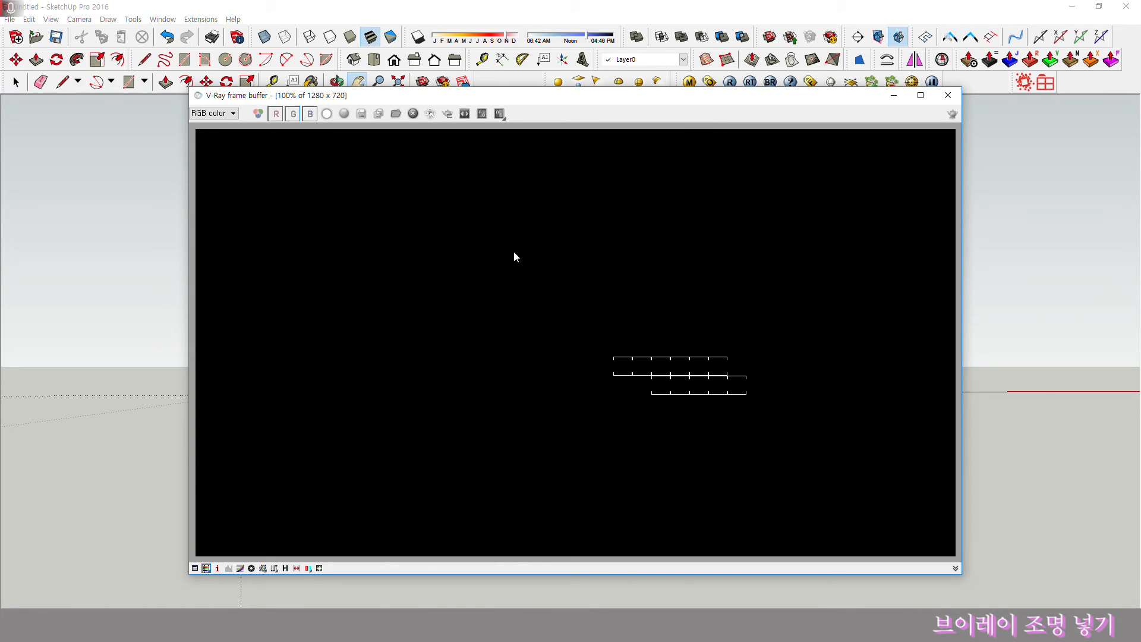
click(950, 96)
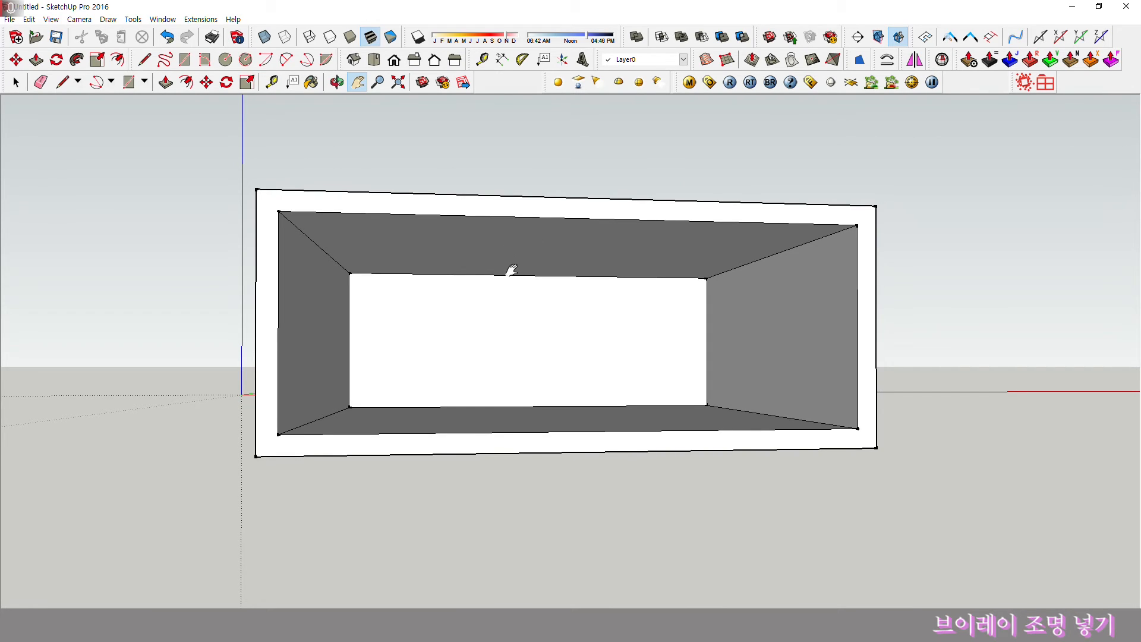
Undock the V-Ray lights toolbar and dock it back in the toolbar row
shift+middle_drag(516, 274, 491, 321)
scroll(328, 291, up, 3)
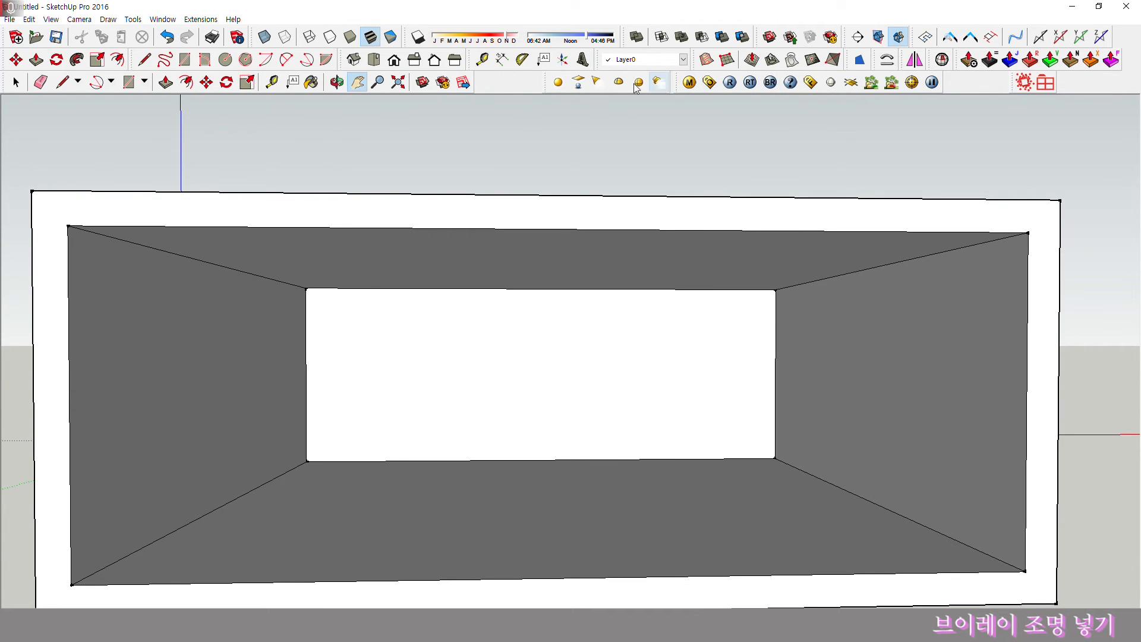
double_click(545, 83)
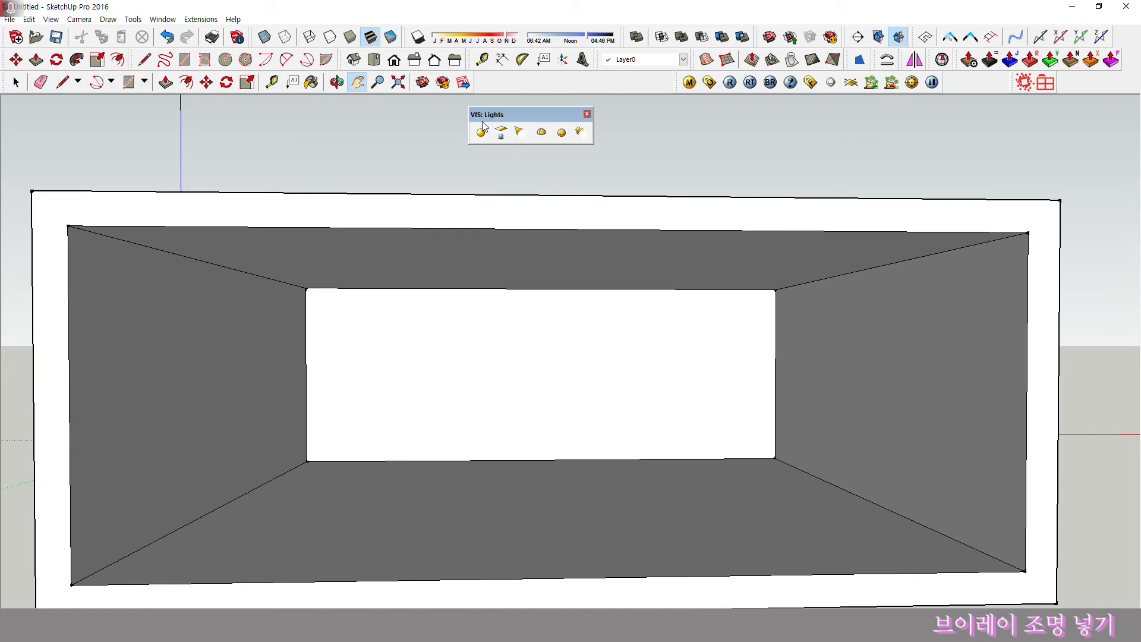
drag(474, 121, 568, 81)
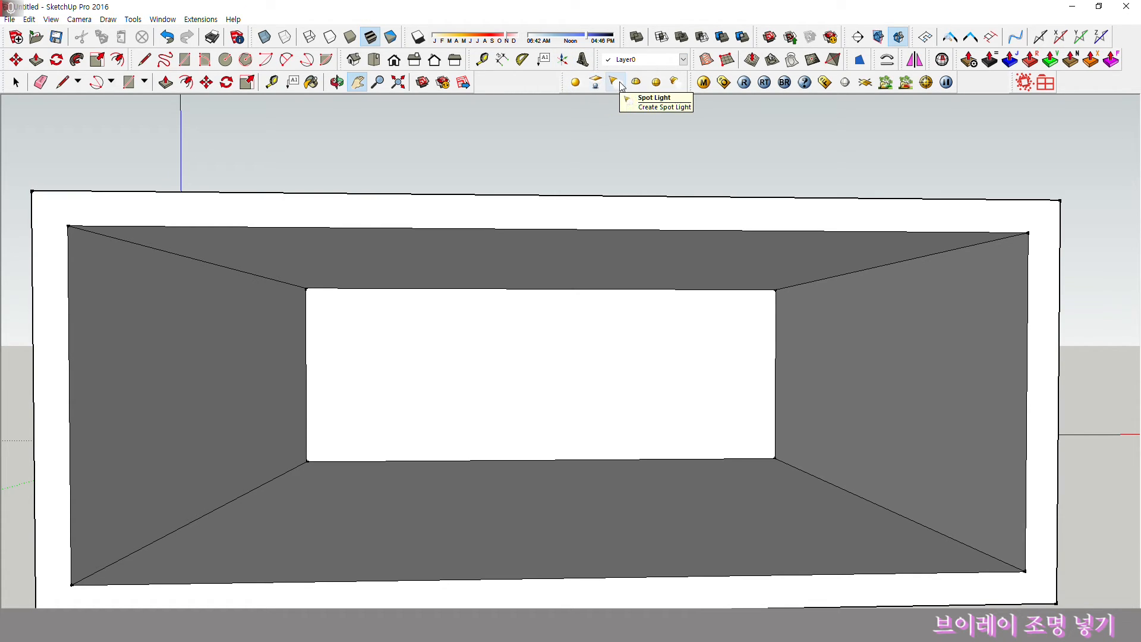
Open the room group and draw lines on its front face separating the floor slab's edge from both side walls
middle_drag(640, 163, 496, 186)
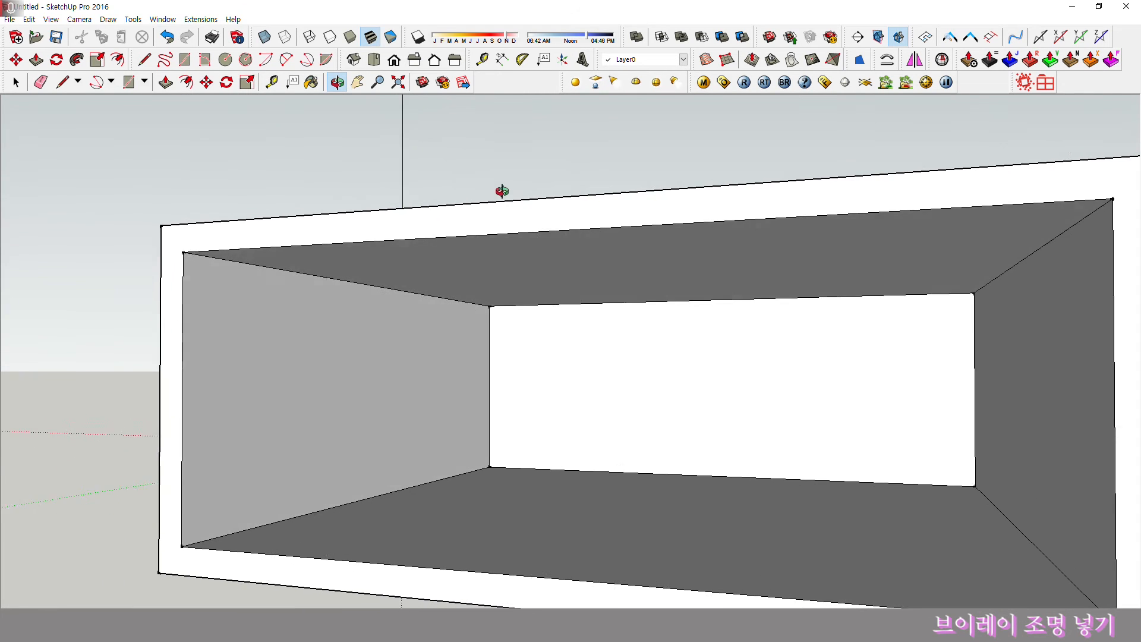
middle_drag(572, 267, 593, 245)
click(596, 83)
middle_drag(509, 243, 492, 197)
key(space)
triple_click(506, 496)
click(497, 503)
key(l)
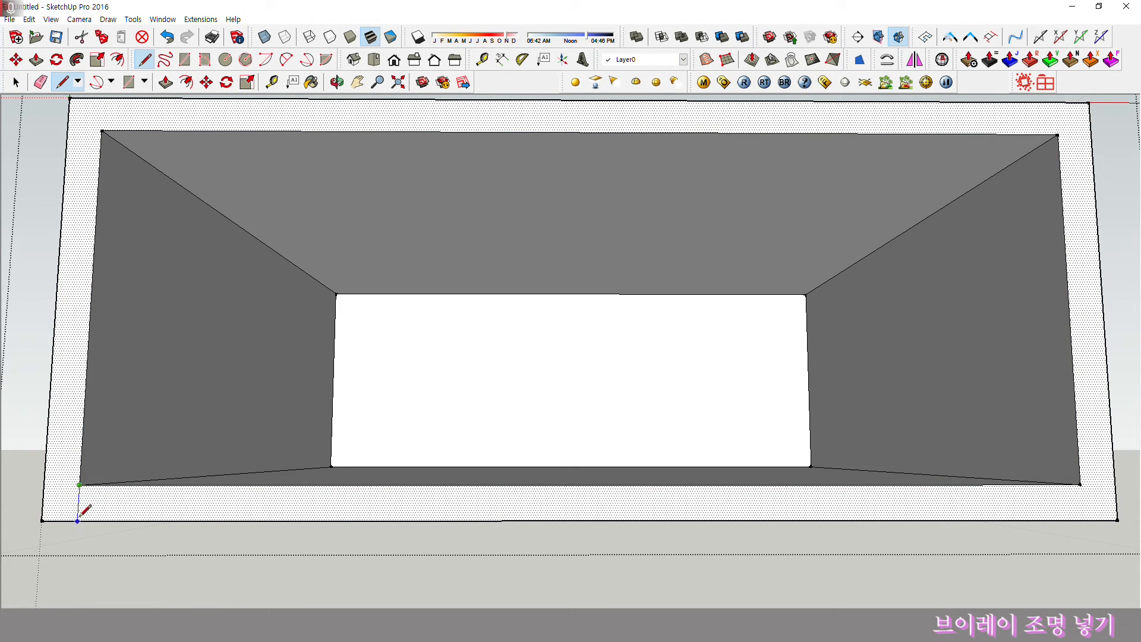
click(1083, 519)
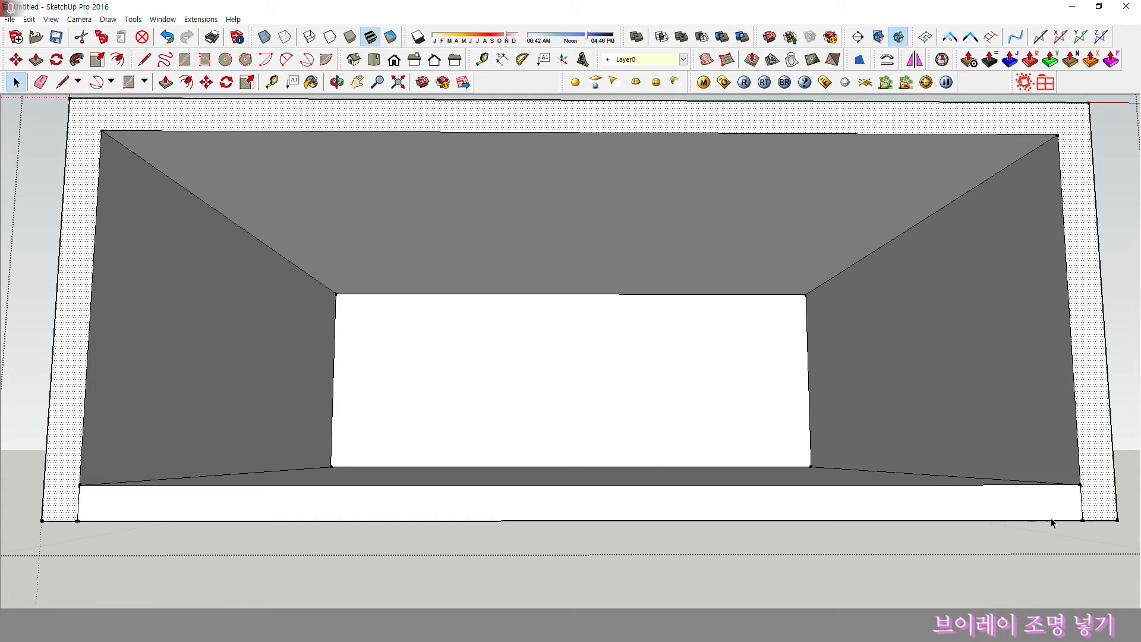
Push the floor slab's front face back to the rear wall to remove the floor
key(p)
click(711, 512)
click(678, 370)
key(space)
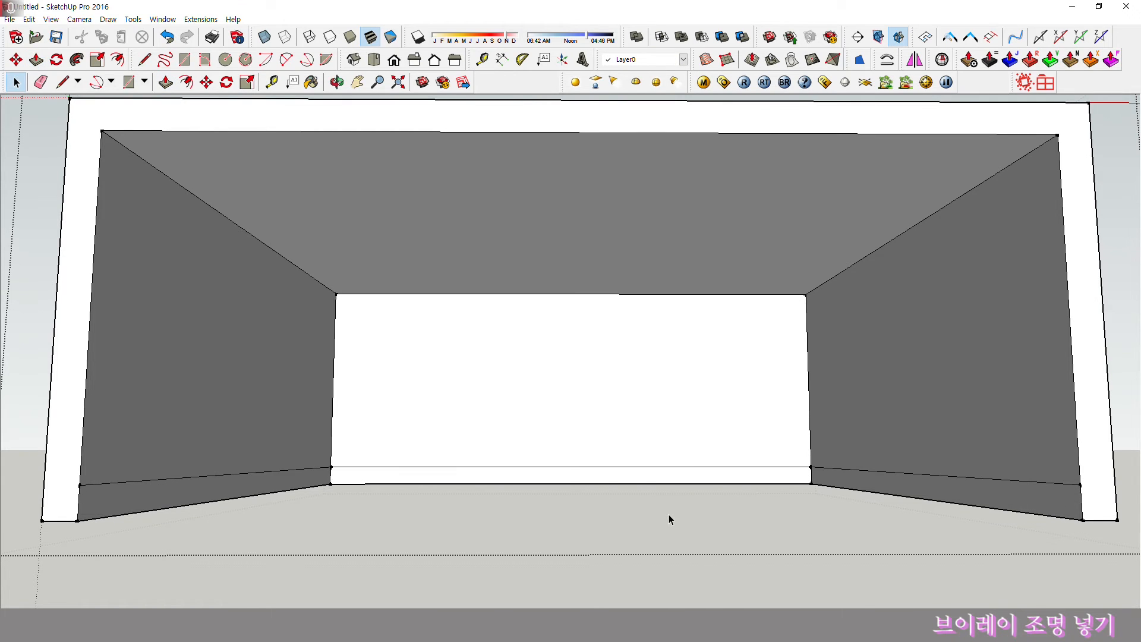
middle_drag(606, 402, 598, 429)
drag(599, 429, 597, 428)
drag(835, 128, 605, 244)
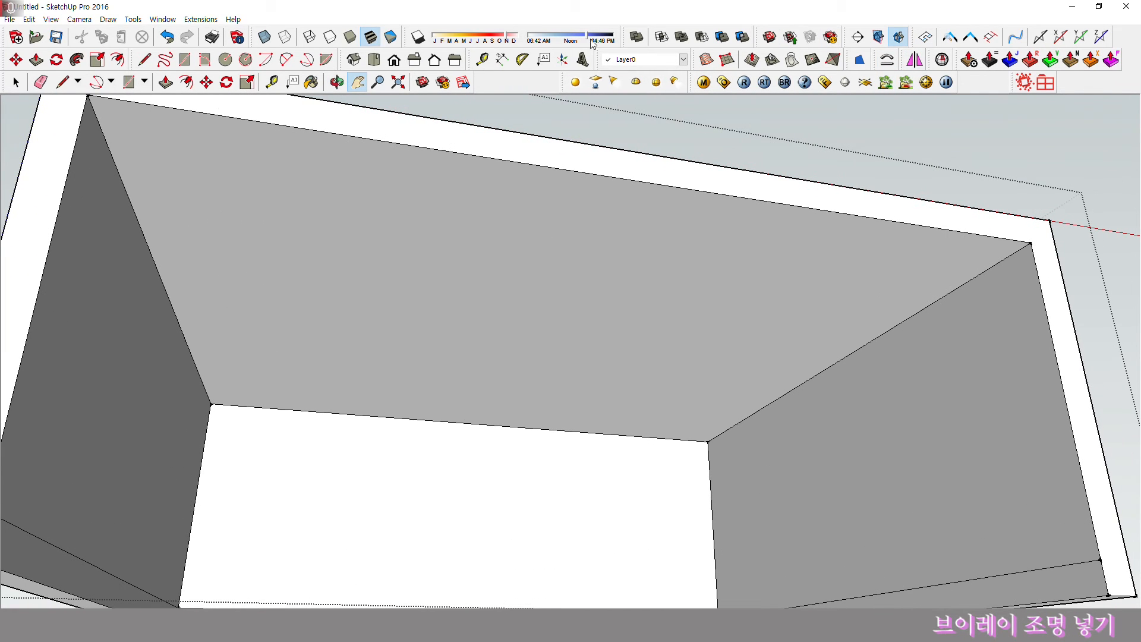
drag(598, 57, 629, 61)
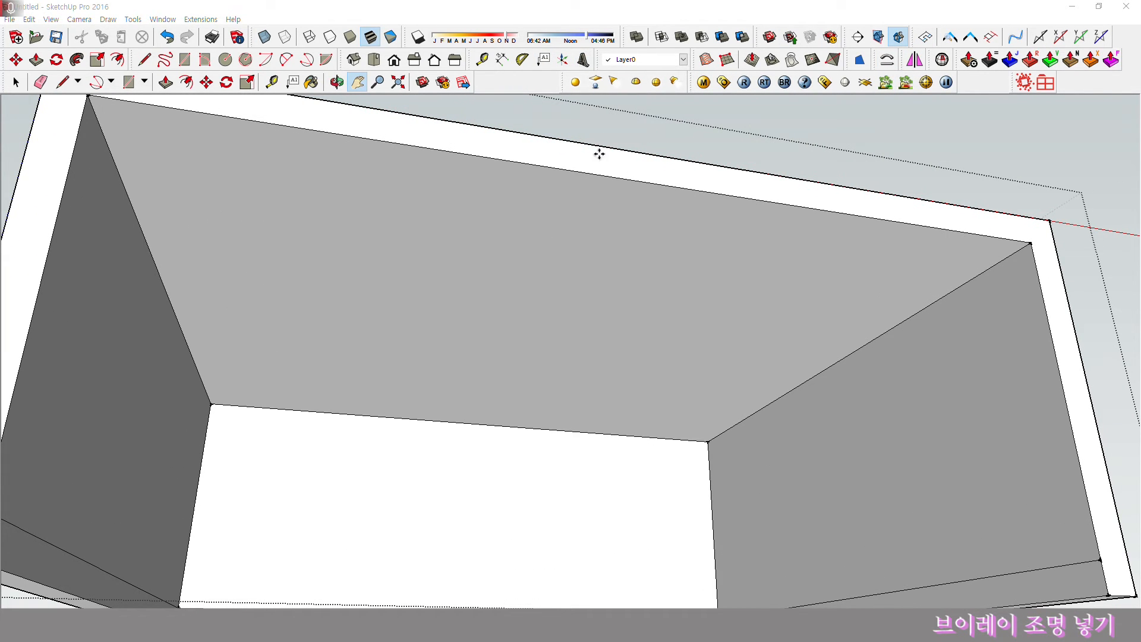
click(583, 60)
drag(549, 265, 427, 259)
key(BackSpace)
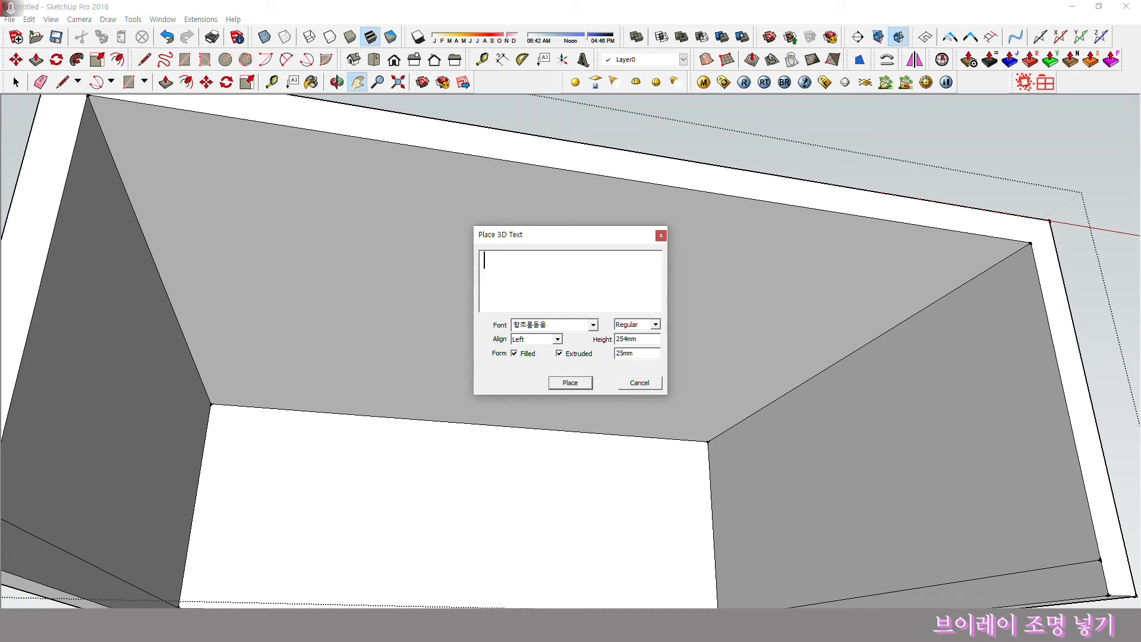
text(실제 보여진)
text(는 조며ㅛ)
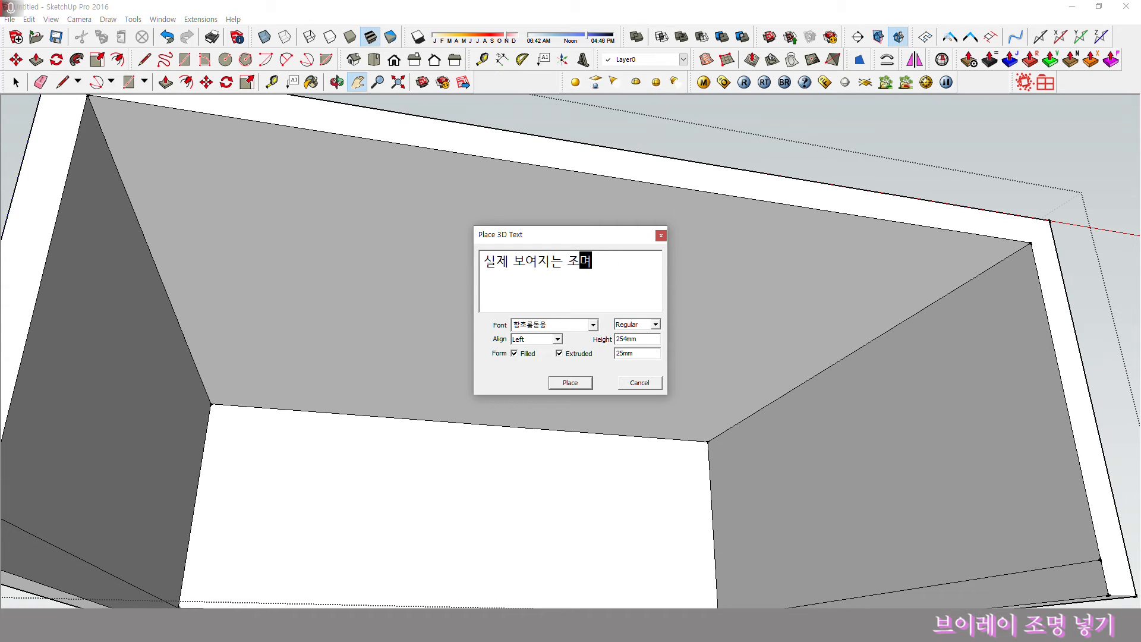
key(BackSpace)
key(BackSpace)
key(BackSpace)
key(BackSpace)
key(BackSpace)
key(BackSpace)
key(BackSpace)
key(BackSpace)
key(BackSpace)
key(BackSpace)
text(부를)
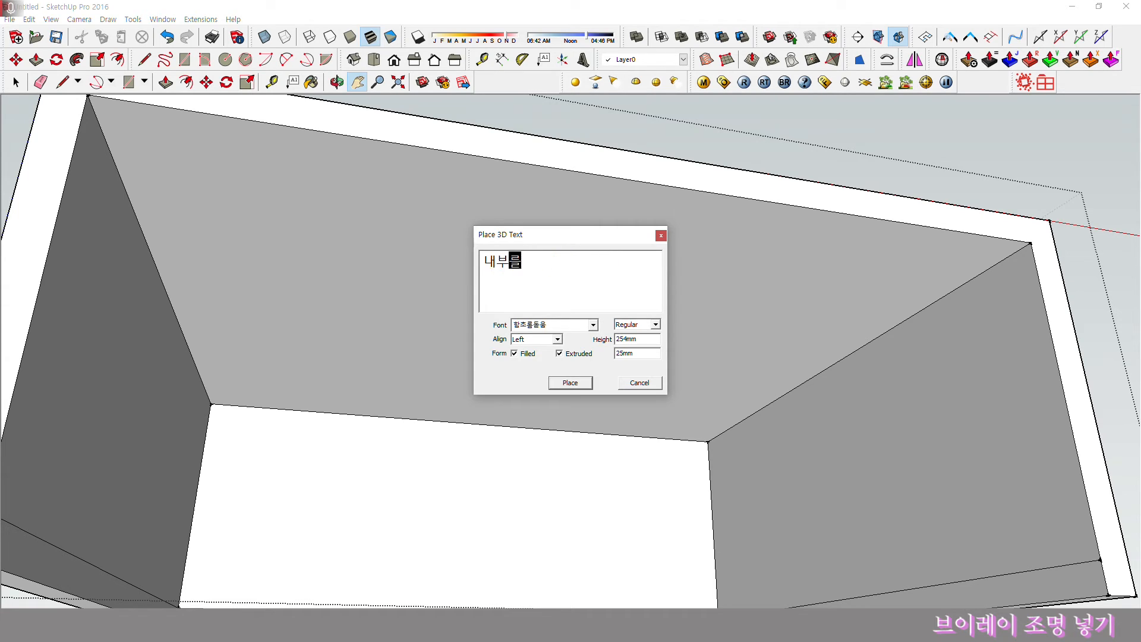
text( 밝게 해주는 안보)
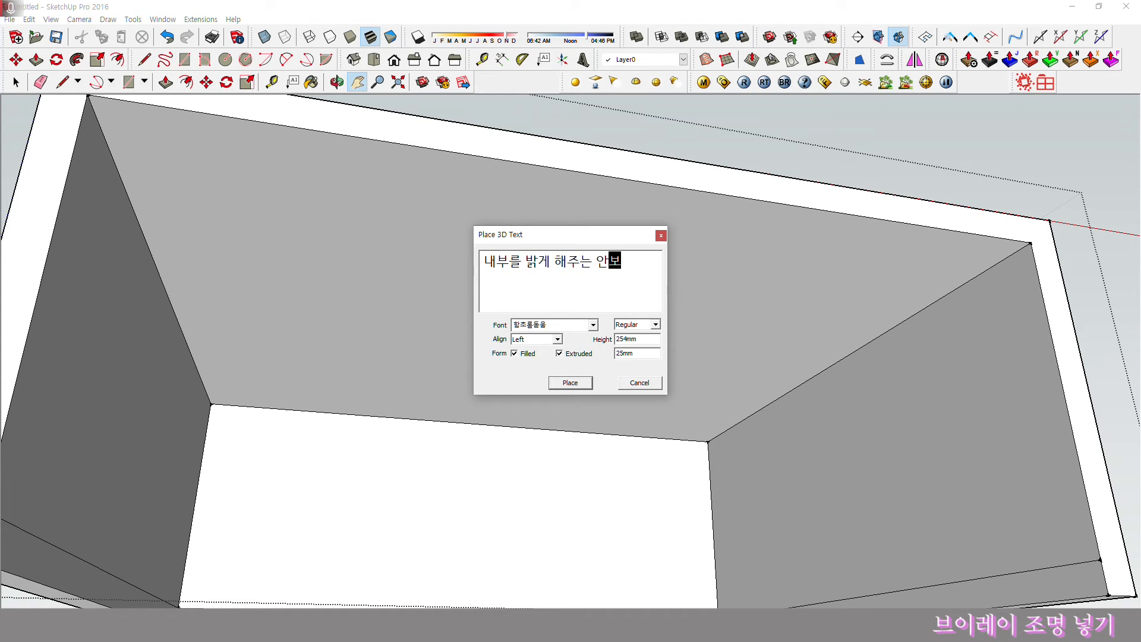
text(이는 조명)
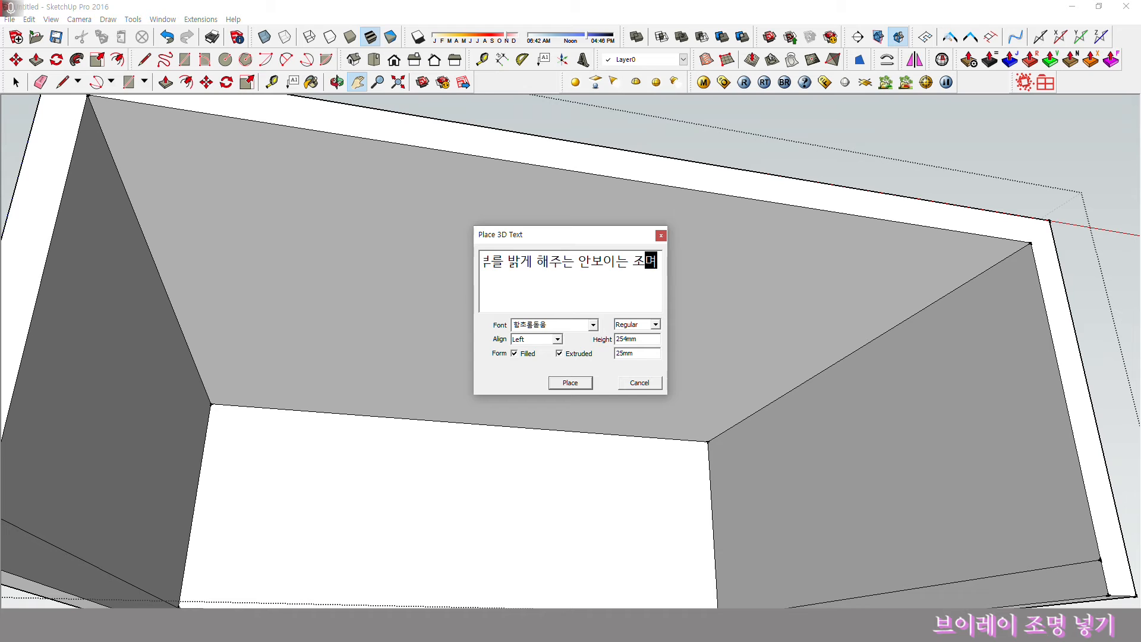
key(BackSpace)
key(BackSpace)
key(BackSpace)
key(BackSpace)
key(BackSpace)
key(BackSpace)
key(BackSpace)
key(BackSpace)
key(BackSpace)
key(BackSpace)
key(BackSpace)
key(BackSpace)
key(BackSpace)
key(BackSpace)
key(BackSpace)
key(BackSpace)
key(BackSpace)
key(BackSpace)
key(BackSpace)
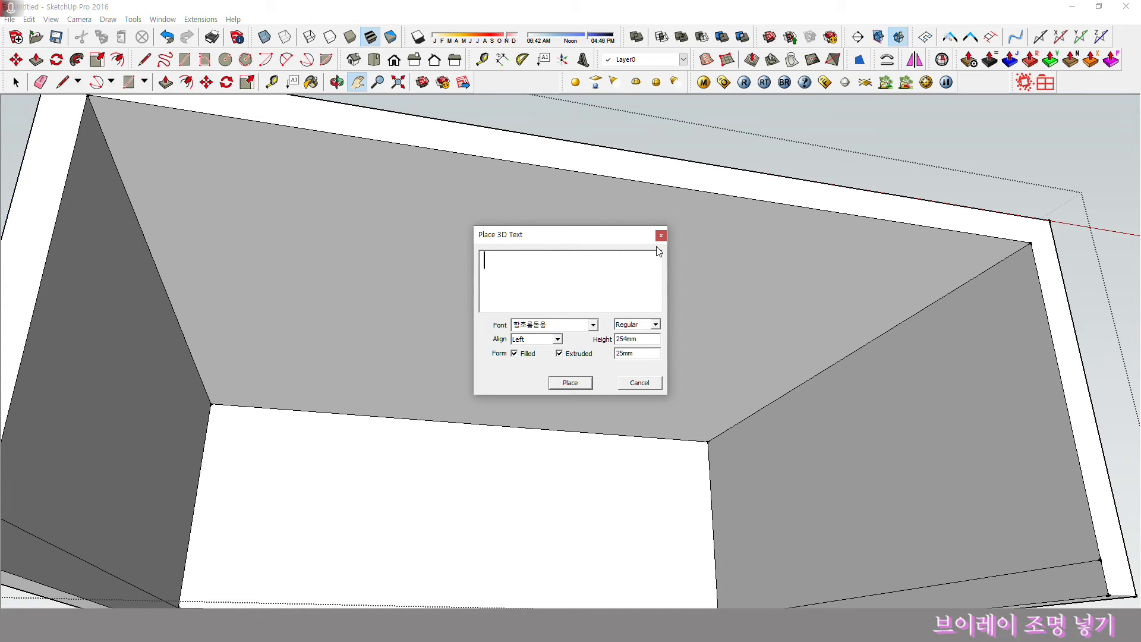
click(661, 236)
Draw a V-Ray rectangle light across most of the ceiling while inside the room group
middle_drag(696, 238, 550, 288)
scroll(621, 294, down, 4)
scroll(466, 259, down, 3)
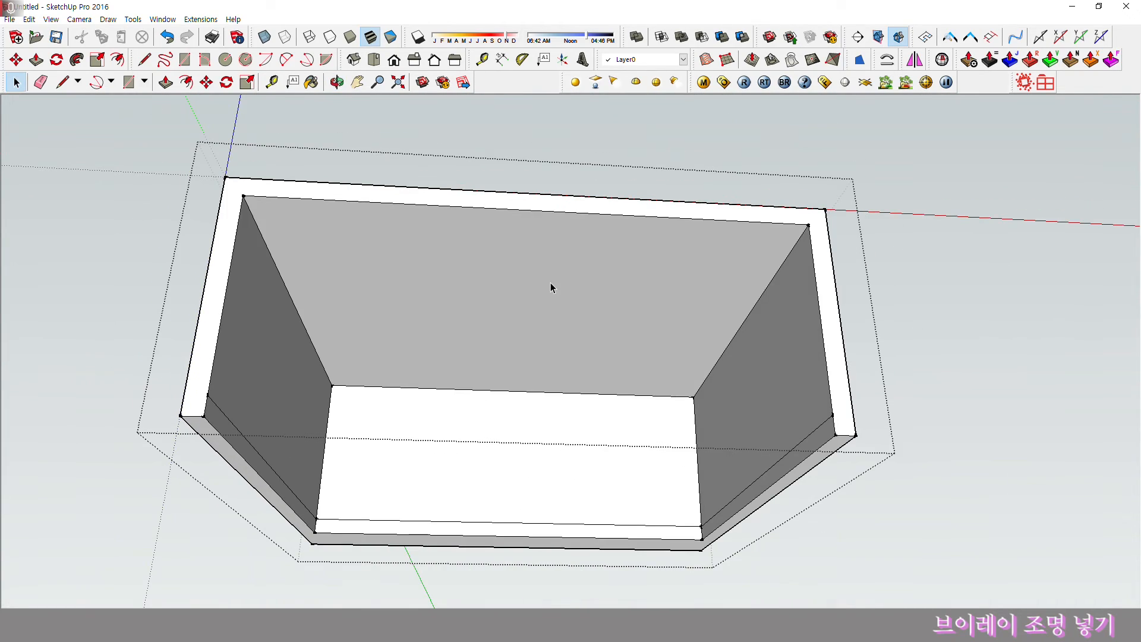
click(592, 84)
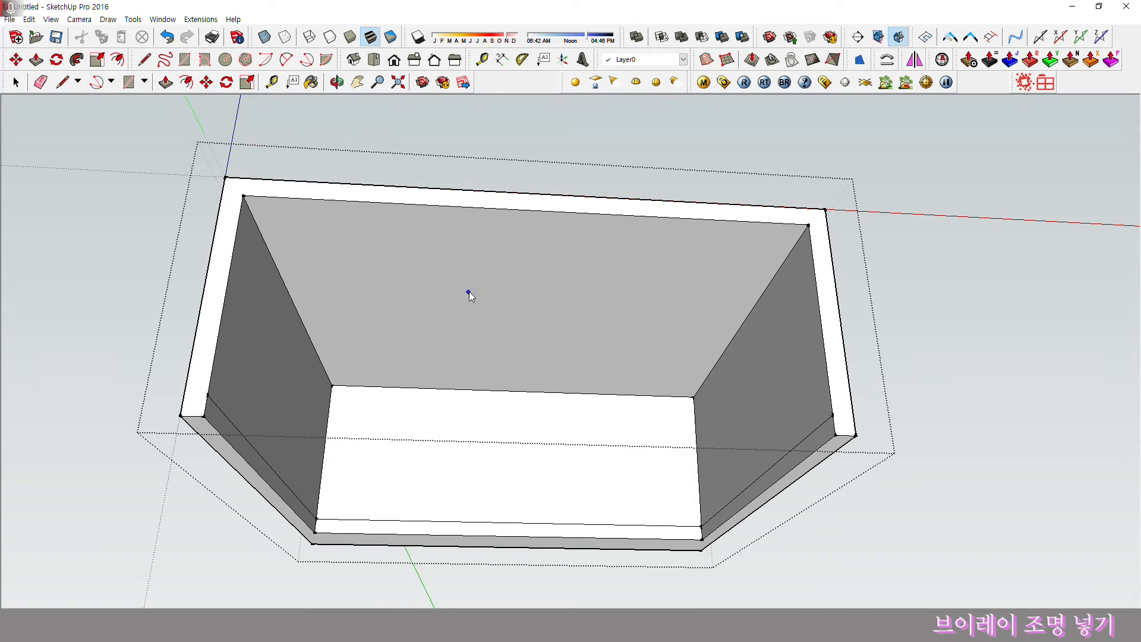
click(299, 225)
click(690, 372)
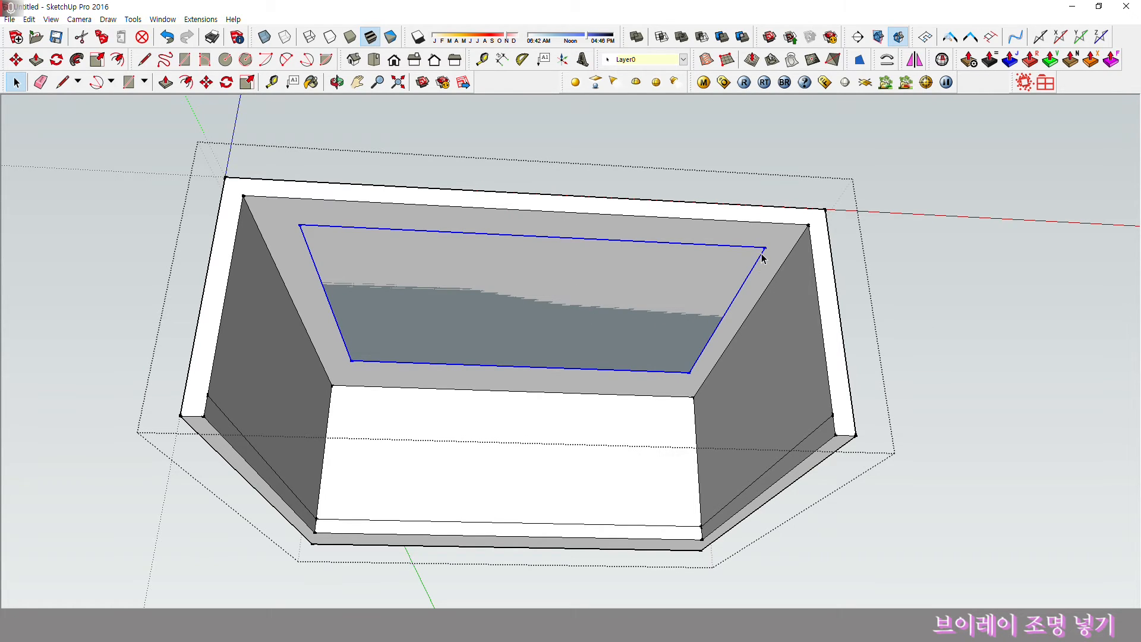
Delete the rectangle light on the ceiling and exit the room group
click(975, 242)
click(681, 271)
double_click(679, 267)
click(676, 267)
key(Delete)
click(869, 276)
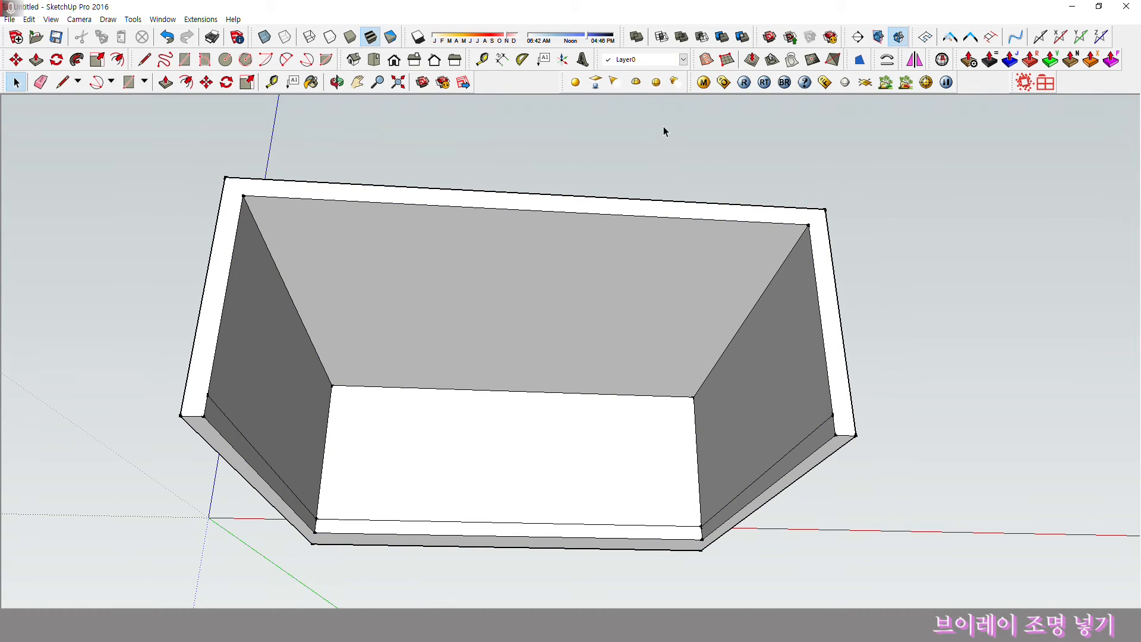
Draw a V-Ray rectangle light across the ceiling, outside the room group
click(594, 82)
click(321, 230)
click(661, 390)
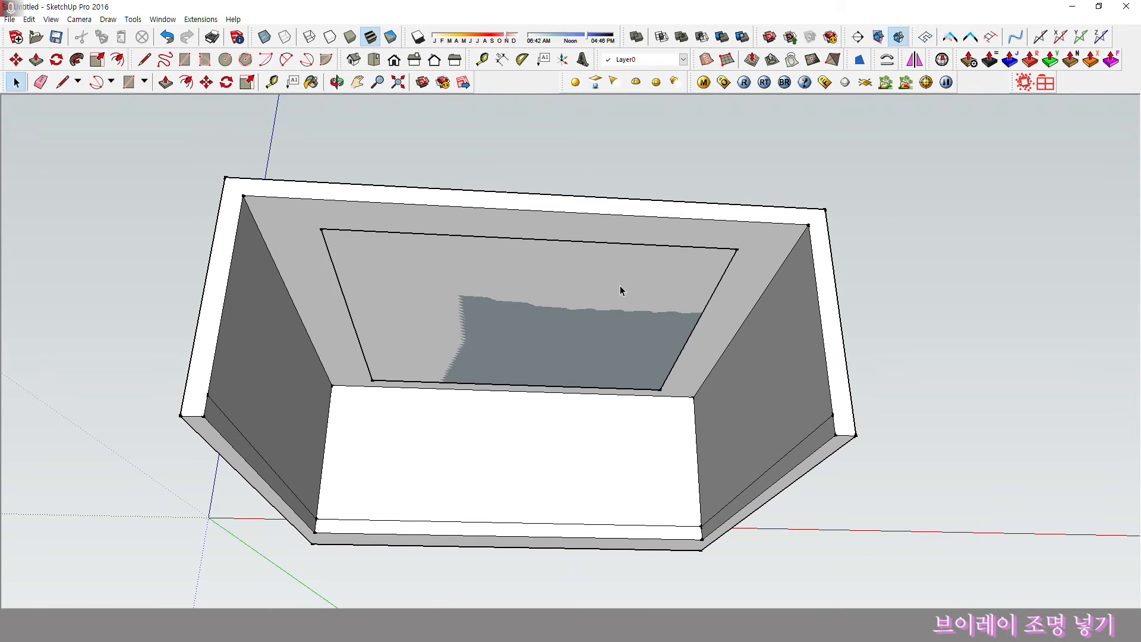
click(753, 199)
Move the rectangle light down from the ceiling by 1 mm
click(732, 258)
key(m)
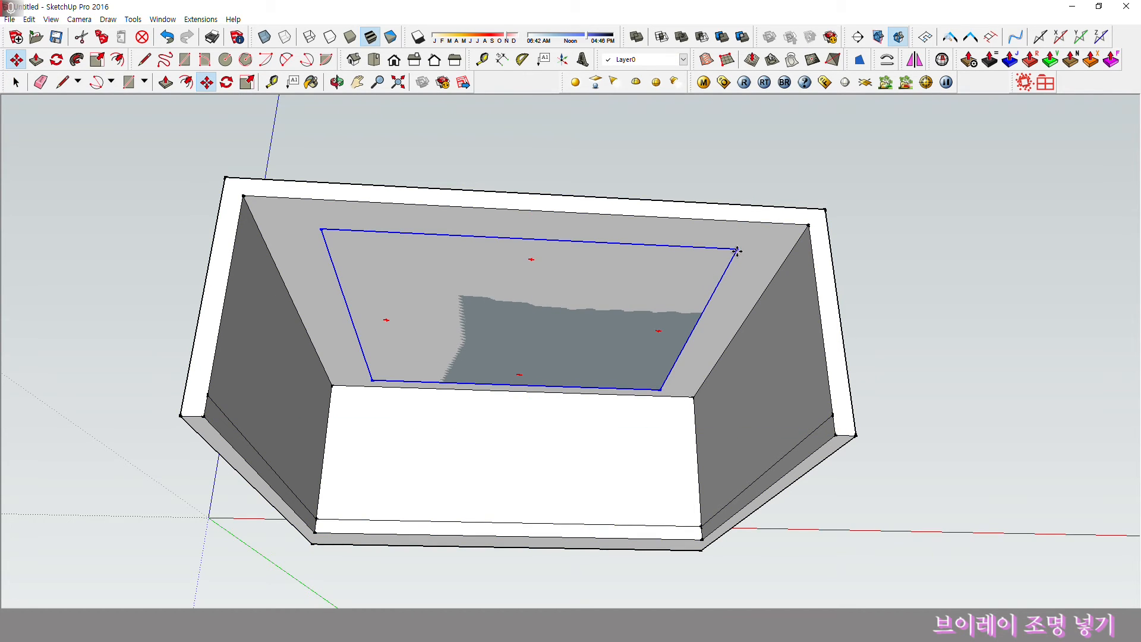
click(732, 285)
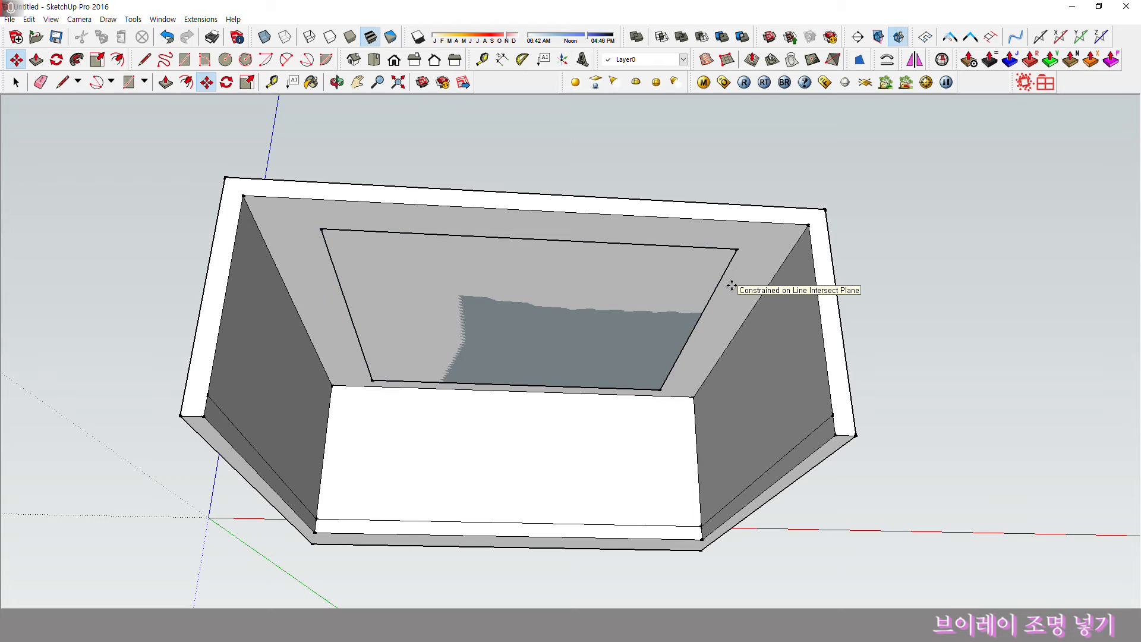
middle_drag(738, 268, 724, 297)
click(735, 257)
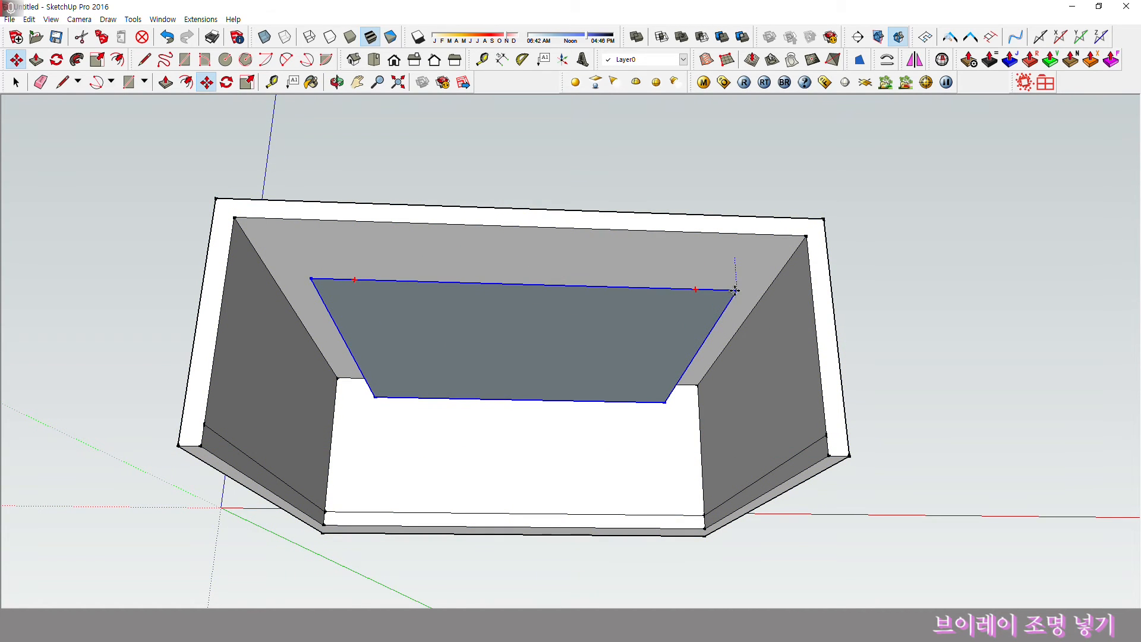
text(1)
key(Return)
middle_drag(737, 292, 706, 247)
key(space)
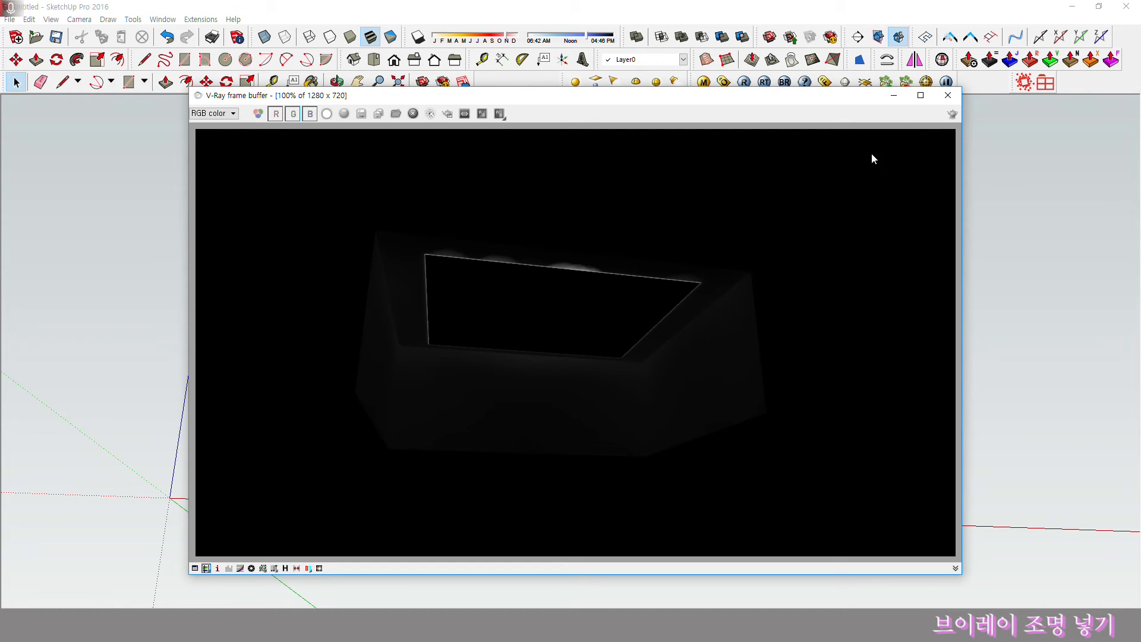
Close the test render and flip the rectangle light along its group's blue axis so it shines into the room
click(946, 97)
right_click(563, 285)
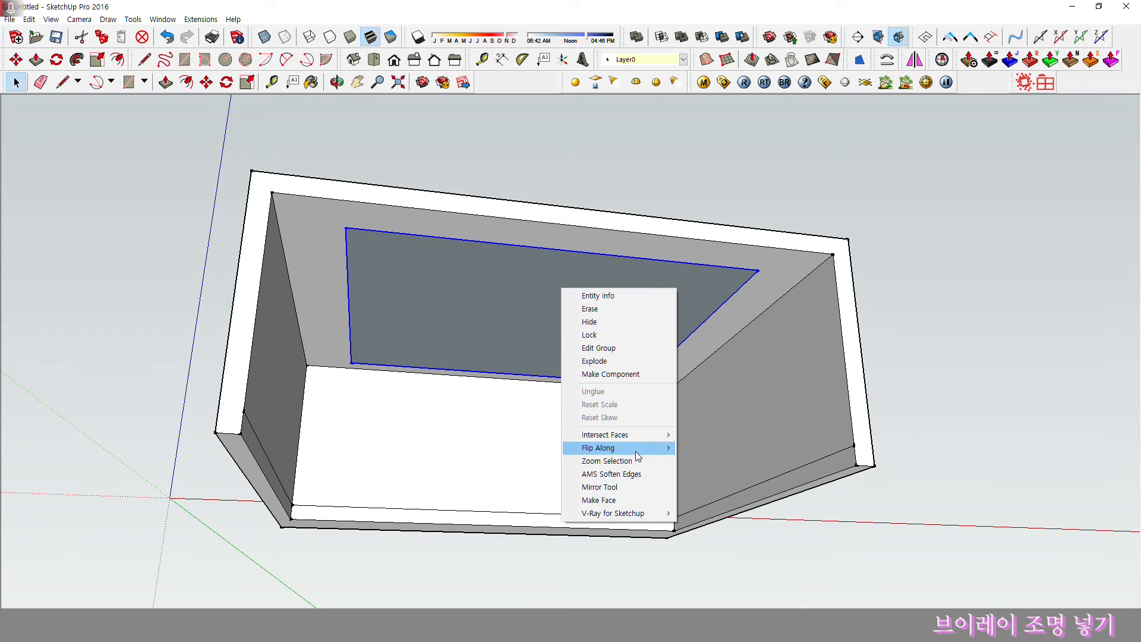
mouse_move(641, 454)
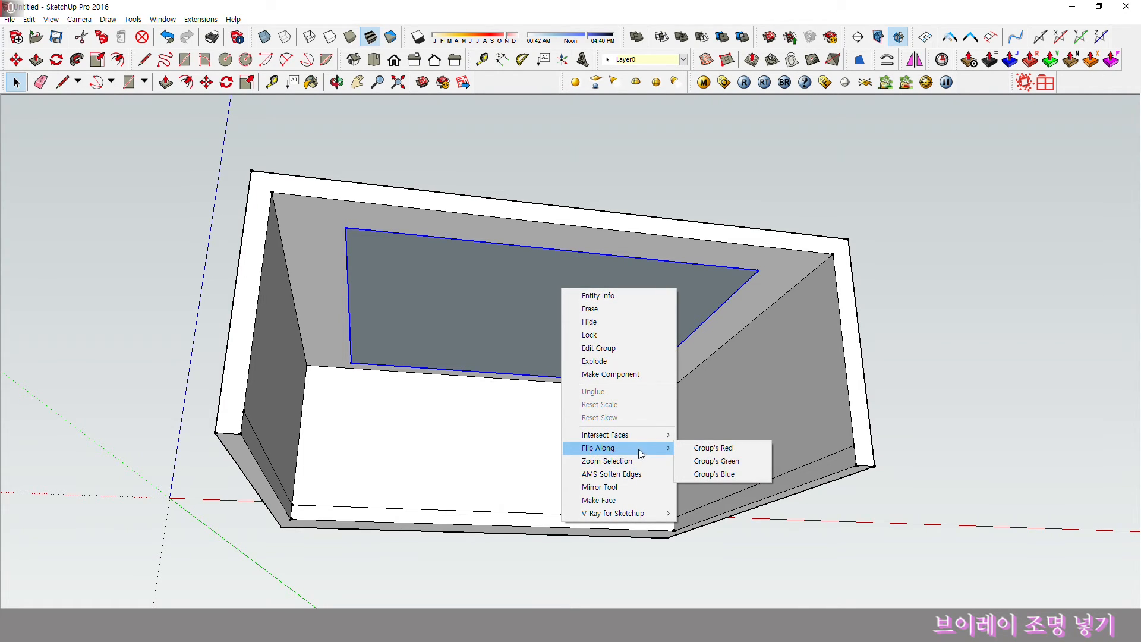
click(712, 475)
click(613, 183)
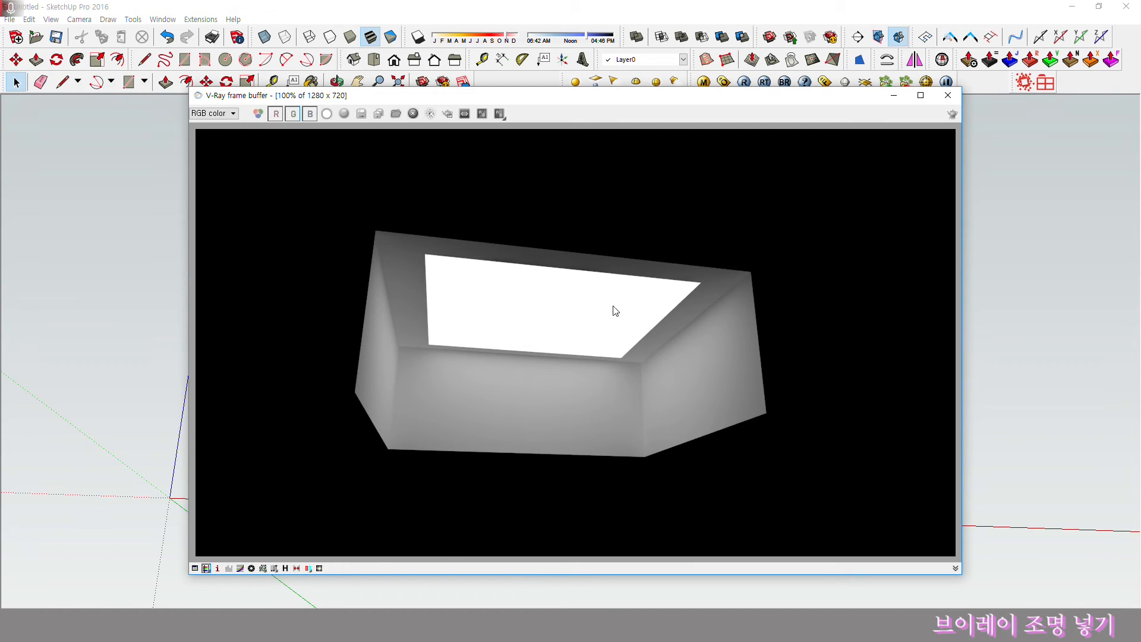
Make the rectangle light invisible in its V-Ray light settings and test-render the room
click(948, 95)
right_click(536, 285)
mouse_move(618, 511)
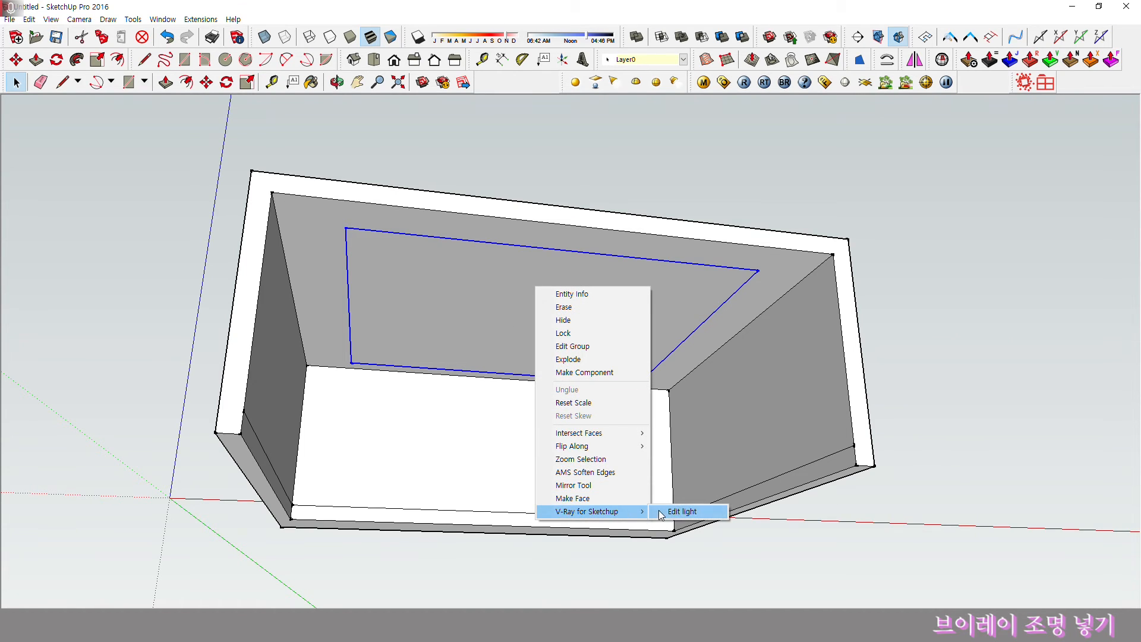
click(689, 510)
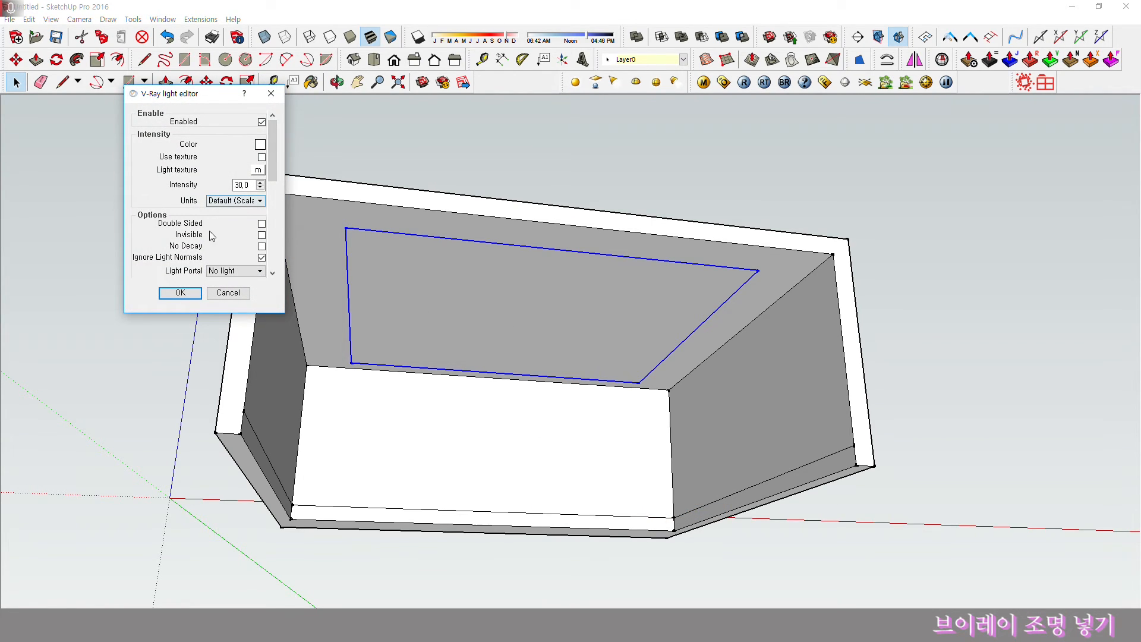
click(180, 293)
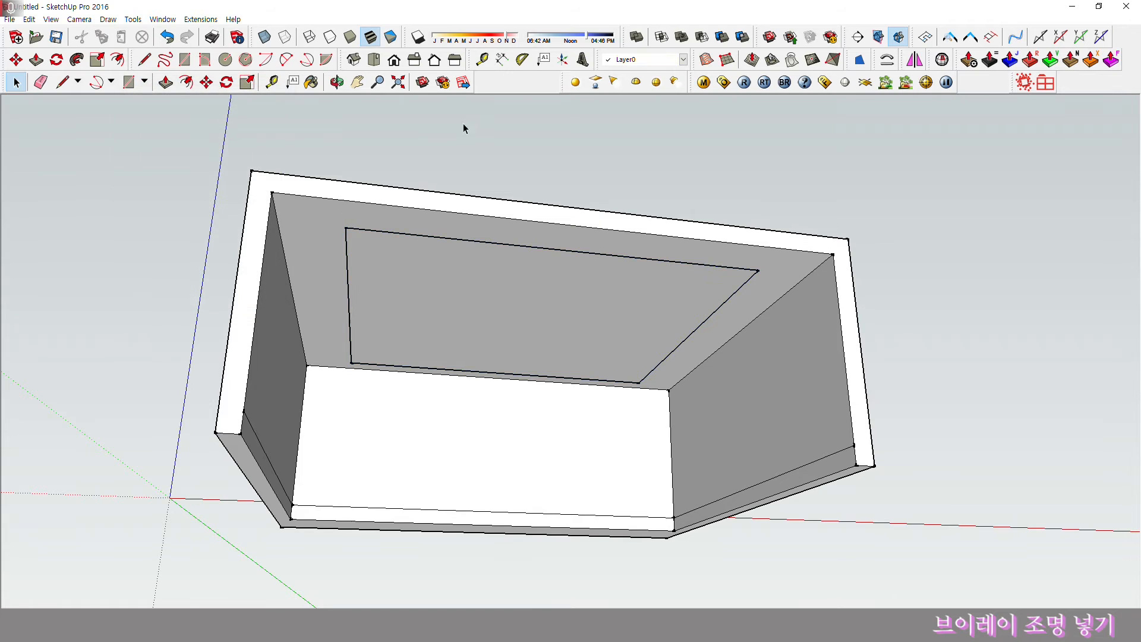
click(744, 83)
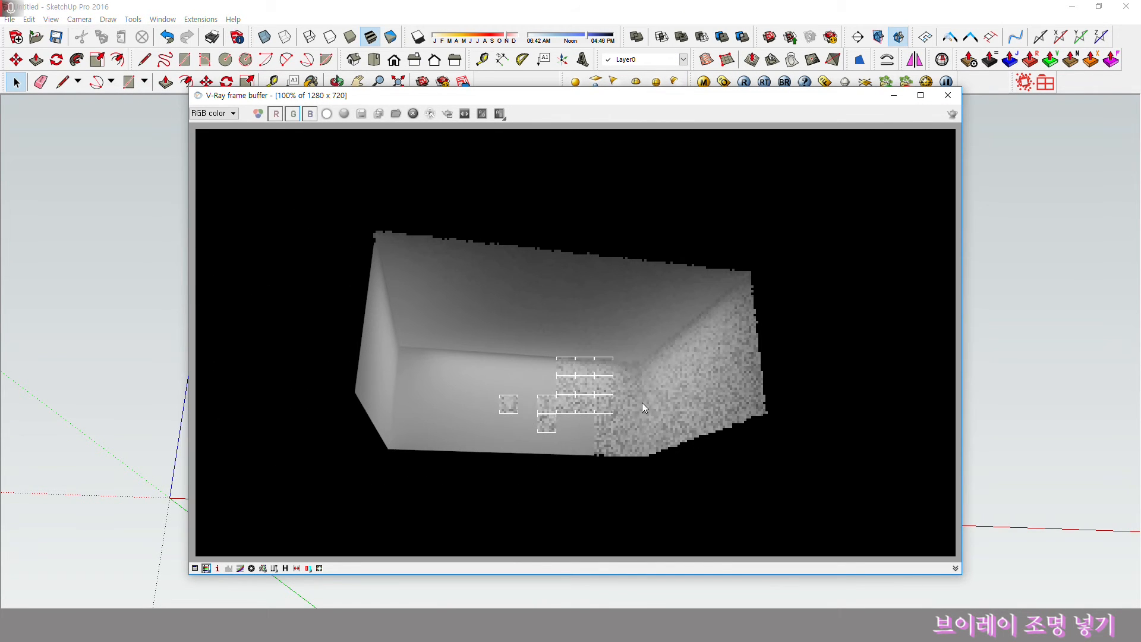
click(948, 95)
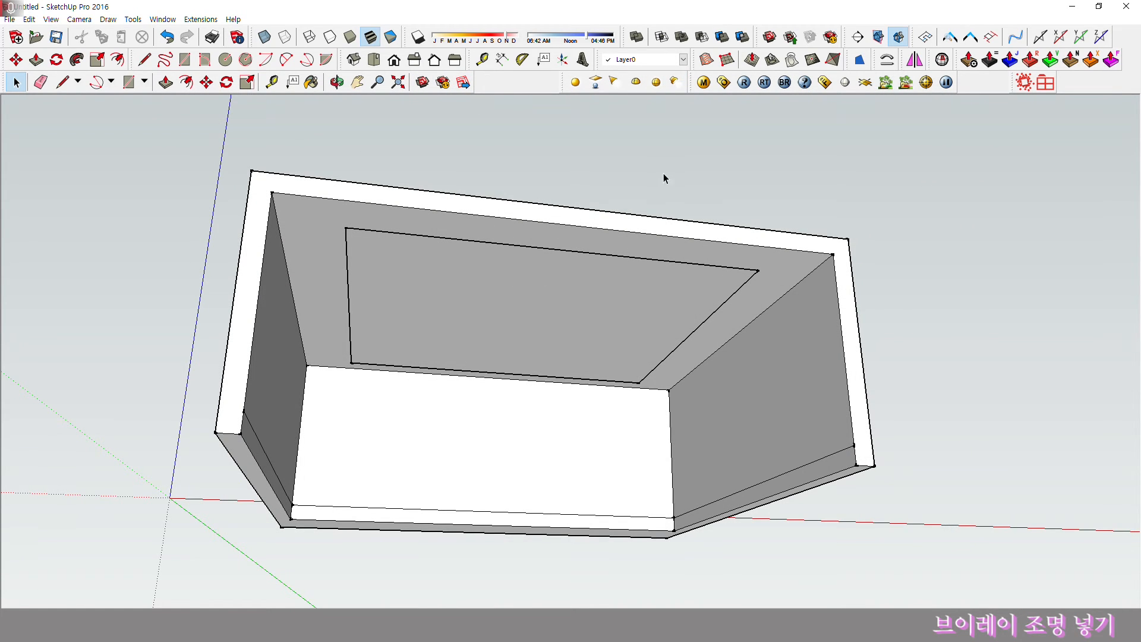
Set the ceiling rectangle light's intensity to 6 in its V-Ray light settings
click(580, 308)
right_click(580, 308)
mouse_move(654, 534)
click(725, 533)
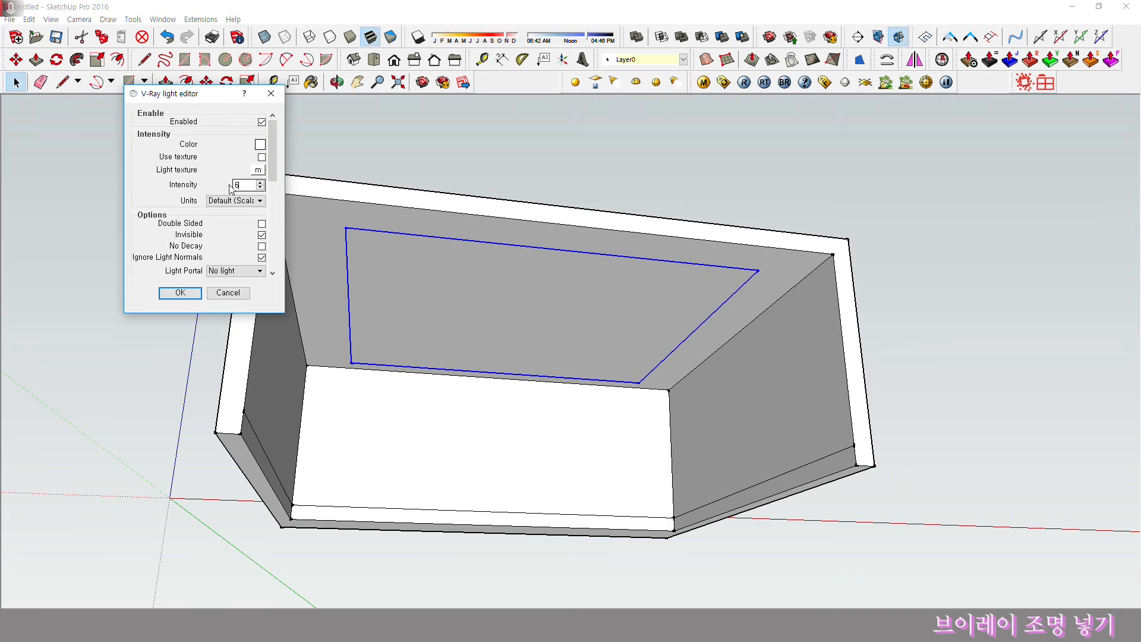
click(179, 293)
Test-render the room and open the frame buffer's render history
click(728, 131)
click(745, 83)
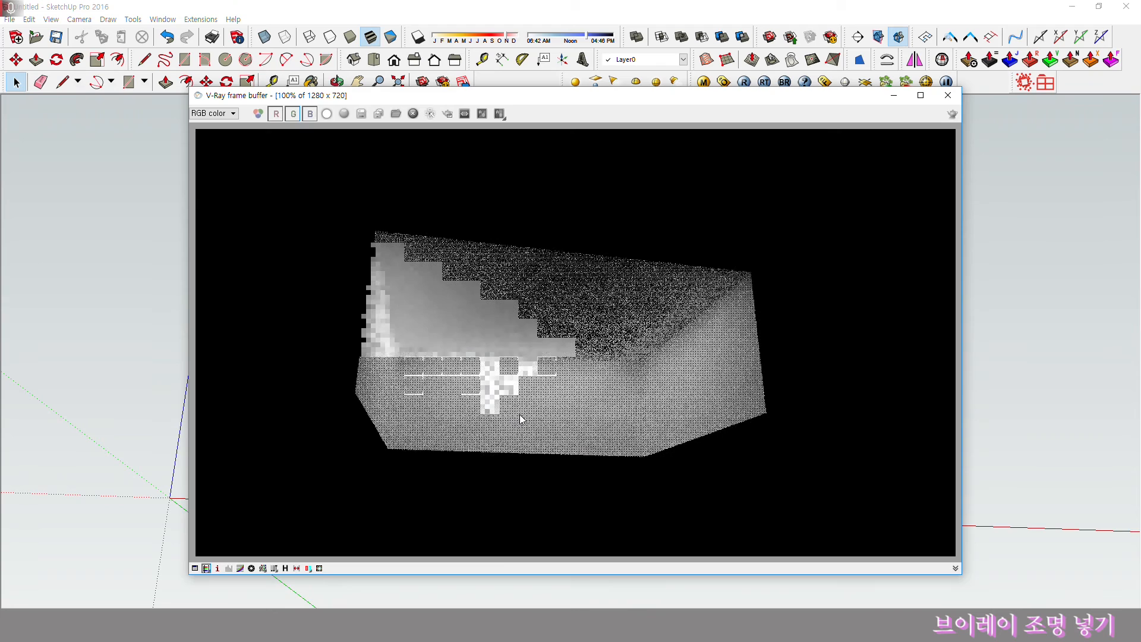
click(285, 568)
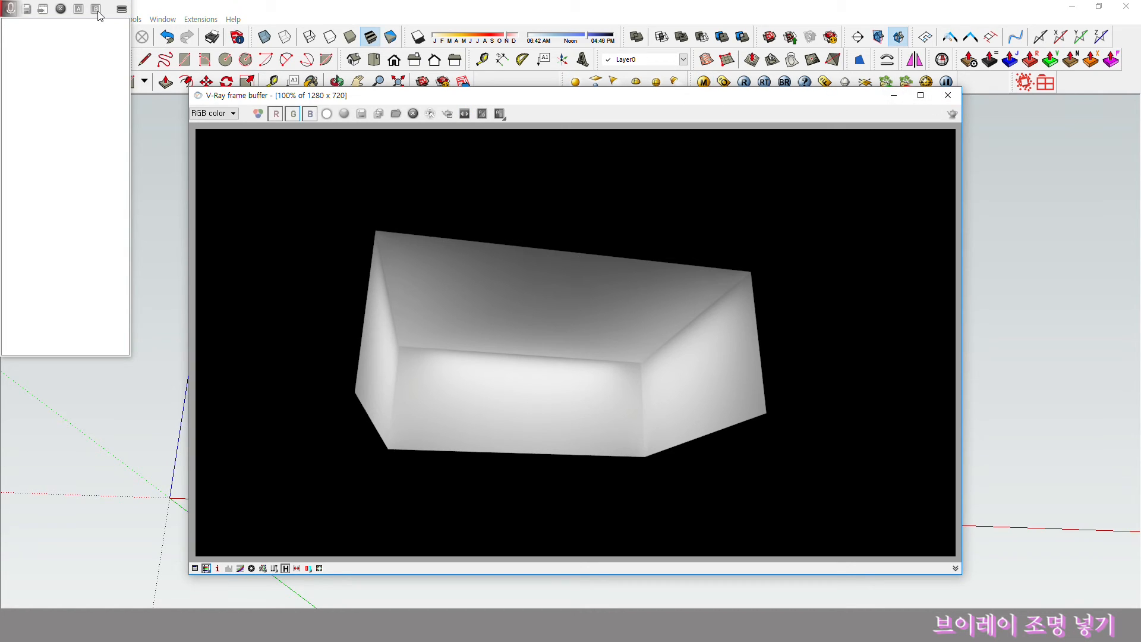
click(948, 95)
Draw a small rectangle on the ceiling inside the light's outline and make it a group
drag(438, 263, 660, 101)
key(space)
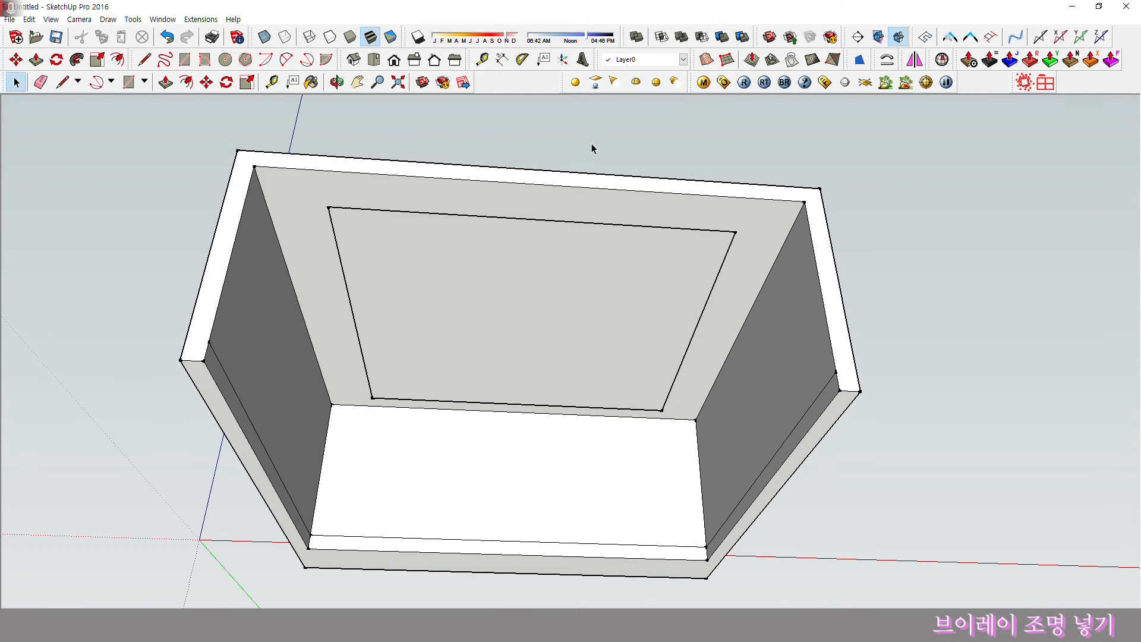
key(h)
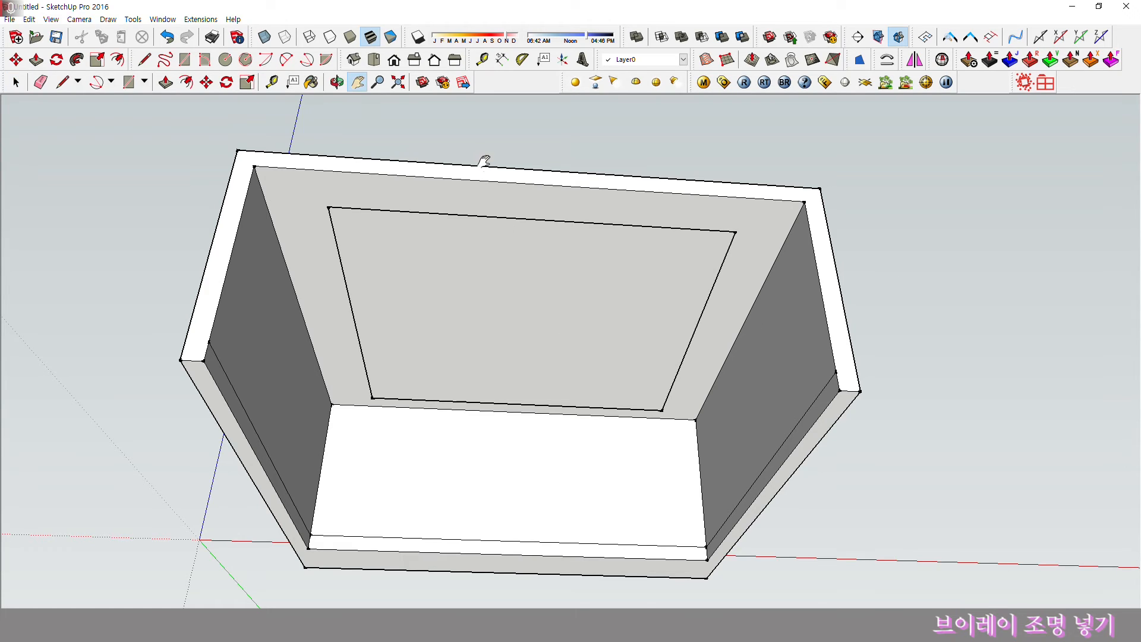
click(129, 82)
click(391, 245)
click(544, 285)
key(space)
double_click(488, 273)
key(g)
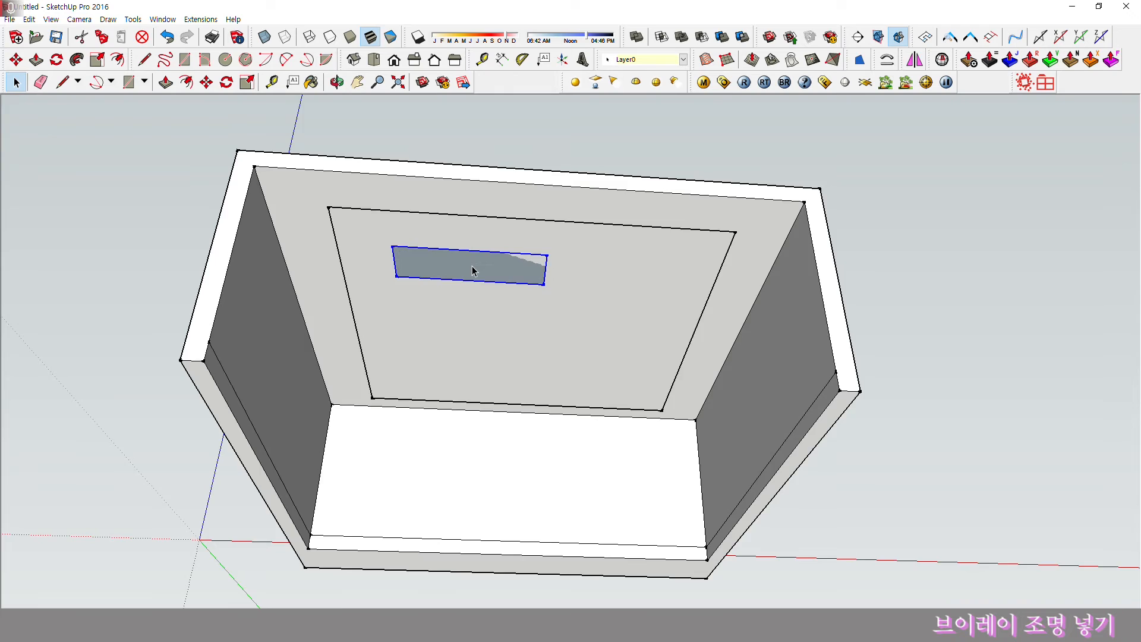
Extrude the grouped rectangle downward from the ceiling into a shallow box
double_click(471, 266)
double_click(471, 267)
key(p)
drag(471, 272, 466, 293)
key(space)
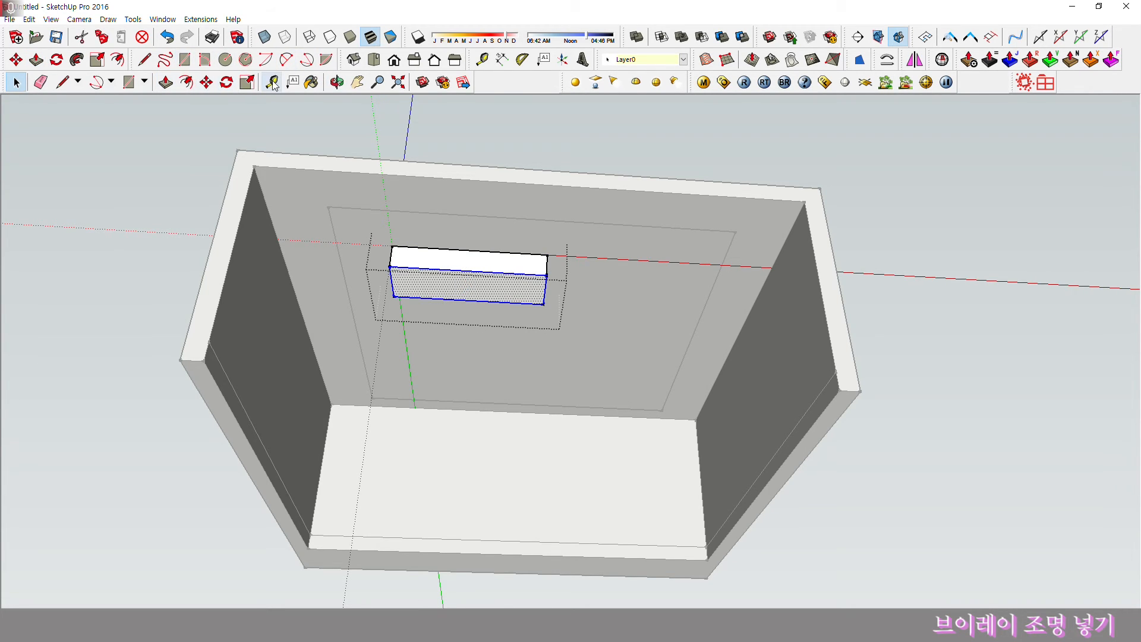
Offset the box's underside inward and push the inner face up to form a recess
click(117, 60)
click(446, 284)
click(442, 287)
key(p)
drag(441, 285, 450, 277)
key(space)
click(526, 147)
Examine the recessed light box on the ceiling from several angles
middle_drag(509, 265, 488, 218)
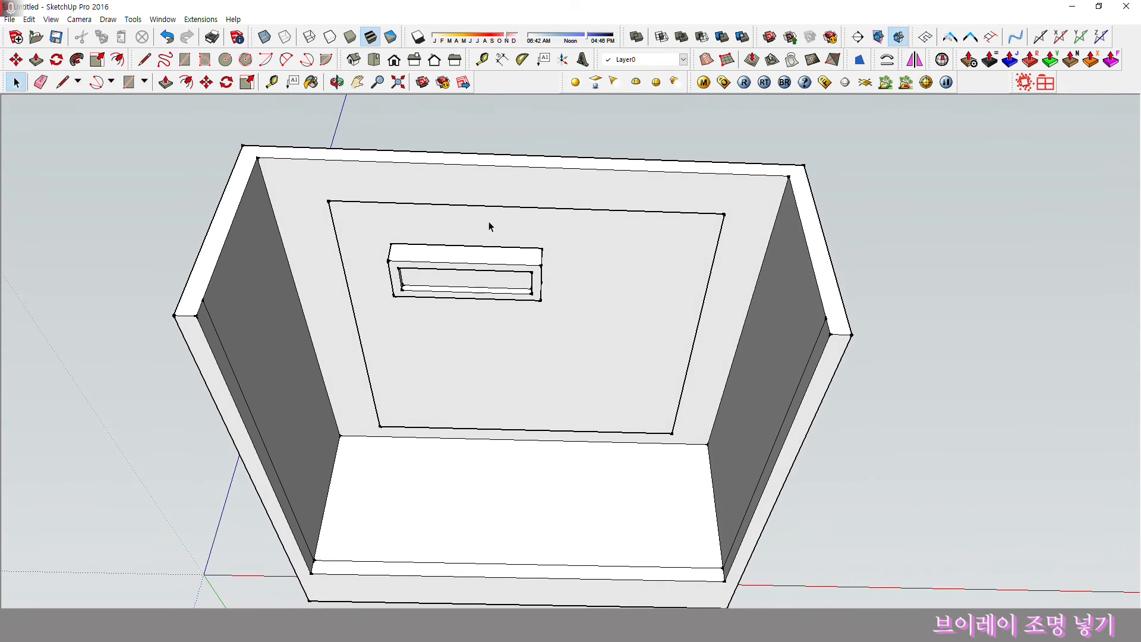
scroll(480, 272, up, 3)
scroll(476, 283, down, 4)
middle_drag(475, 283, 506, 285)
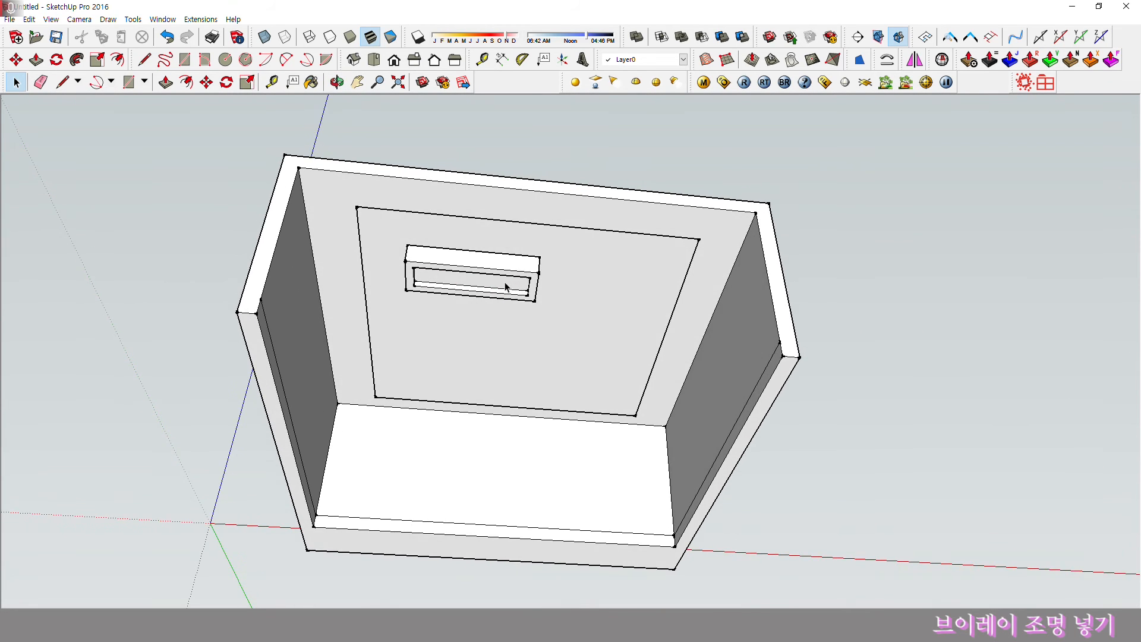
scroll(507, 286, up, 3)
triple_click(485, 280)
click(483, 287)
click(599, 119)
double_click(456, 265)
middle_drag(459, 231, 456, 163)
click(495, 141)
Draw a V-Ray rectangle light filling the recess between opposite corners of its inner face
click(465, 250)
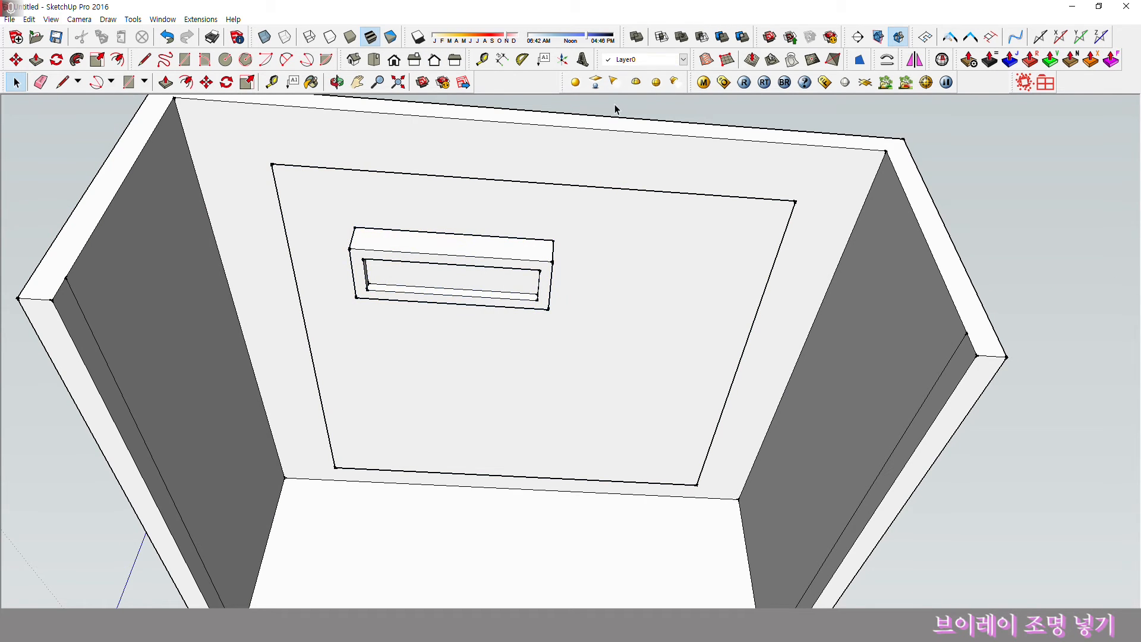
scroll(373, 271, up, 10)
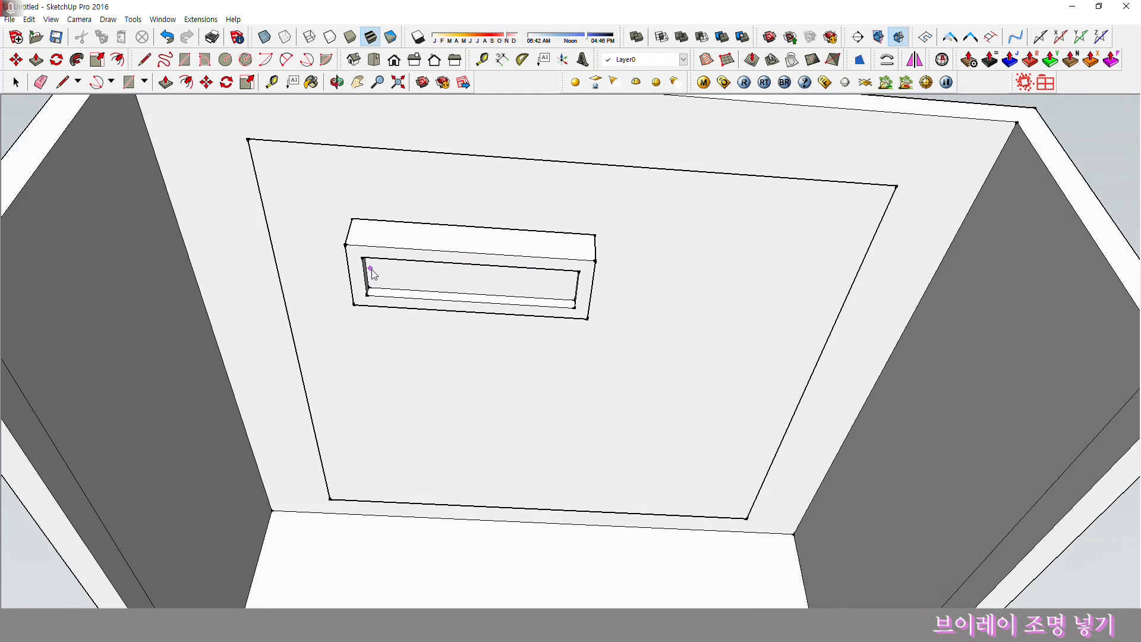
scroll(387, 177, up, 3)
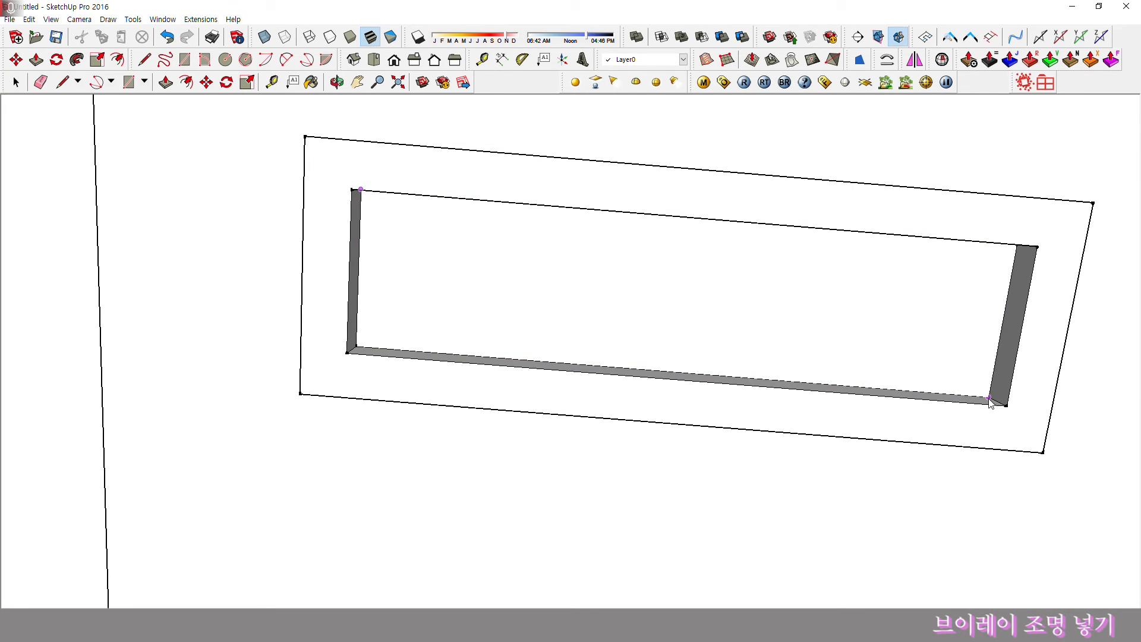
middle_drag(975, 391, 975, 429)
click(975, 438)
key(space)
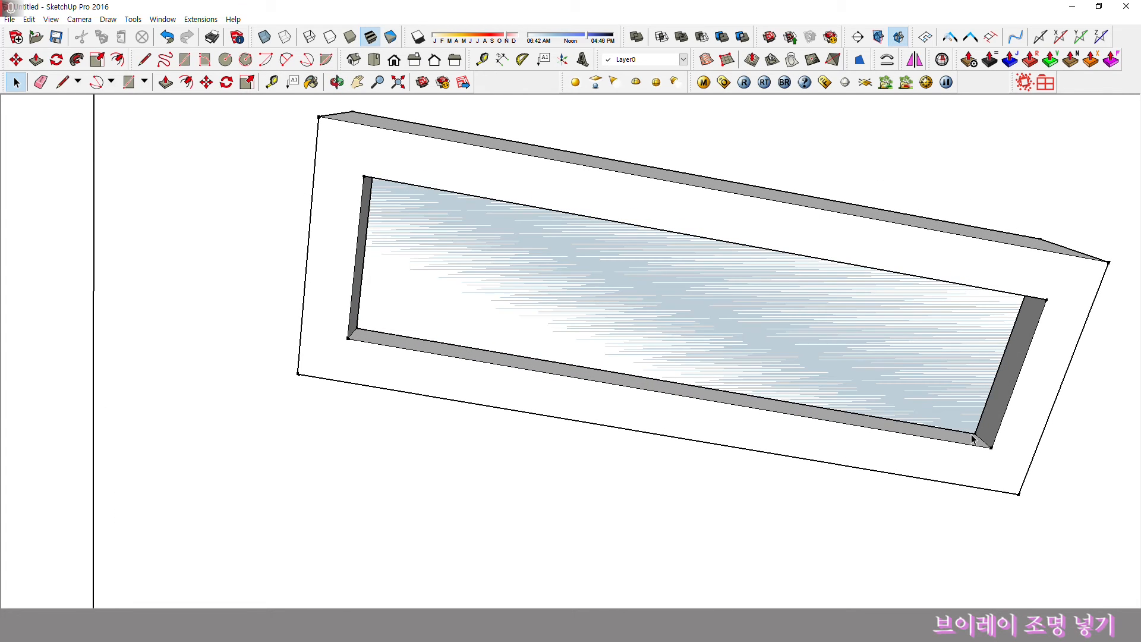
Move the recess light partway down between the recess's inner face and its opening
middle_drag(880, 410, 825, 382)
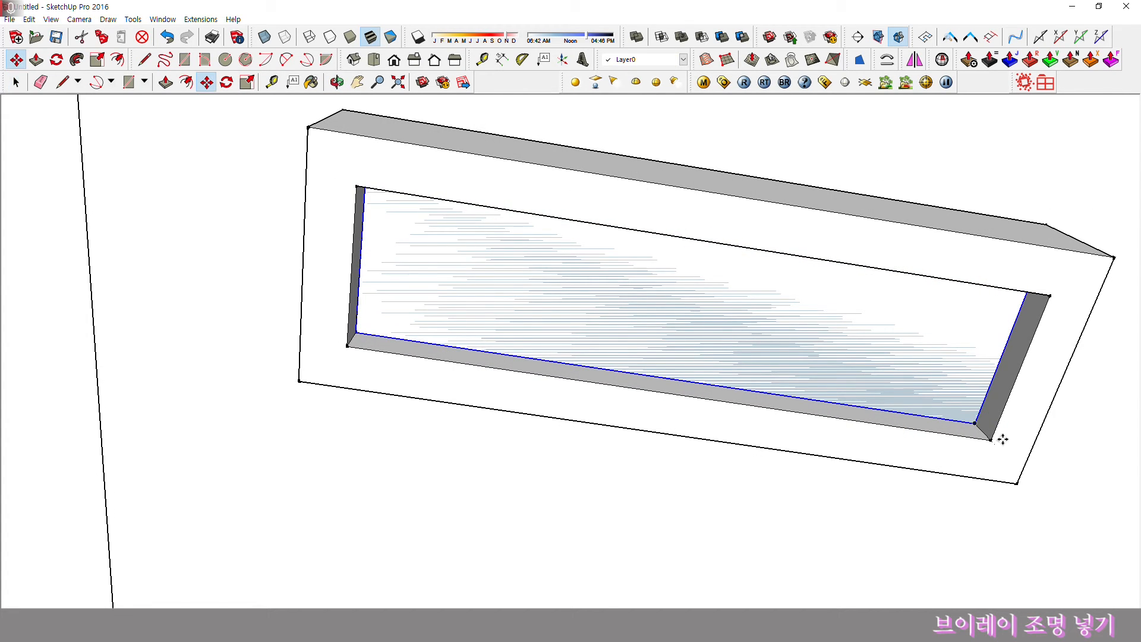
click(976, 425)
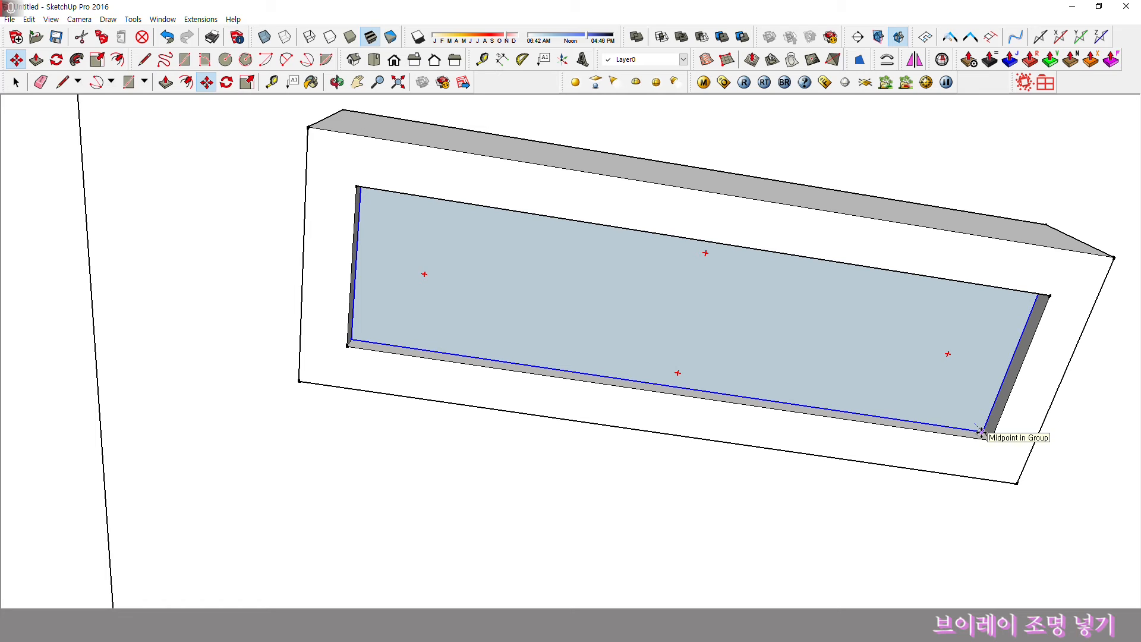
click(980, 433)
key(space)
middle_drag(955, 433, 707, 208)
middle_drag(385, 249, 353, 240)
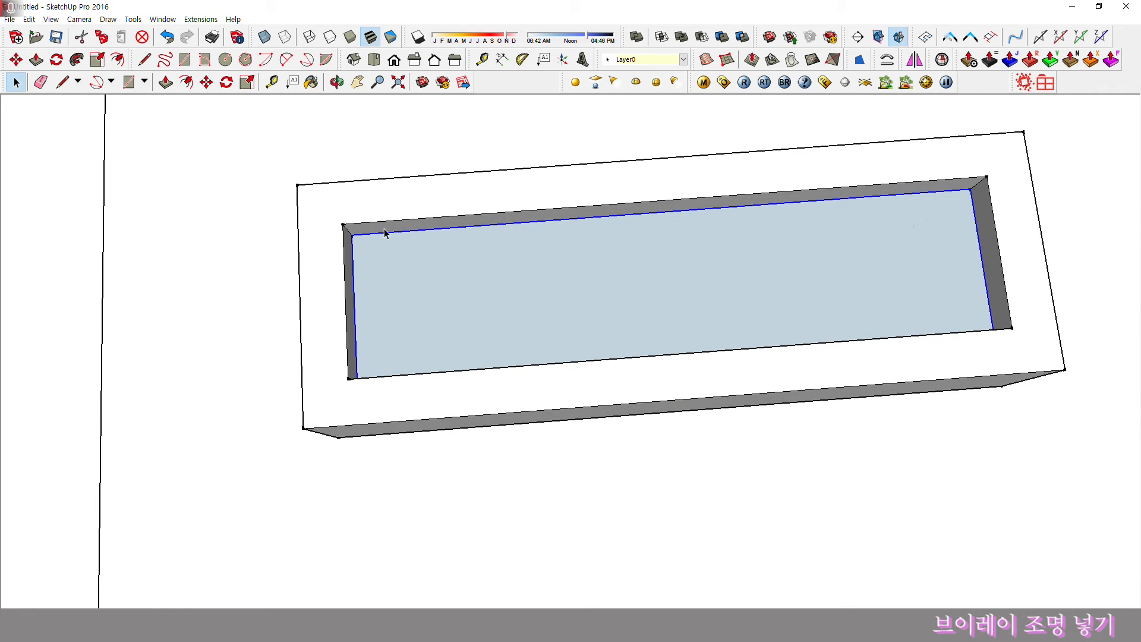
middle_drag(984, 255, 728, 407)
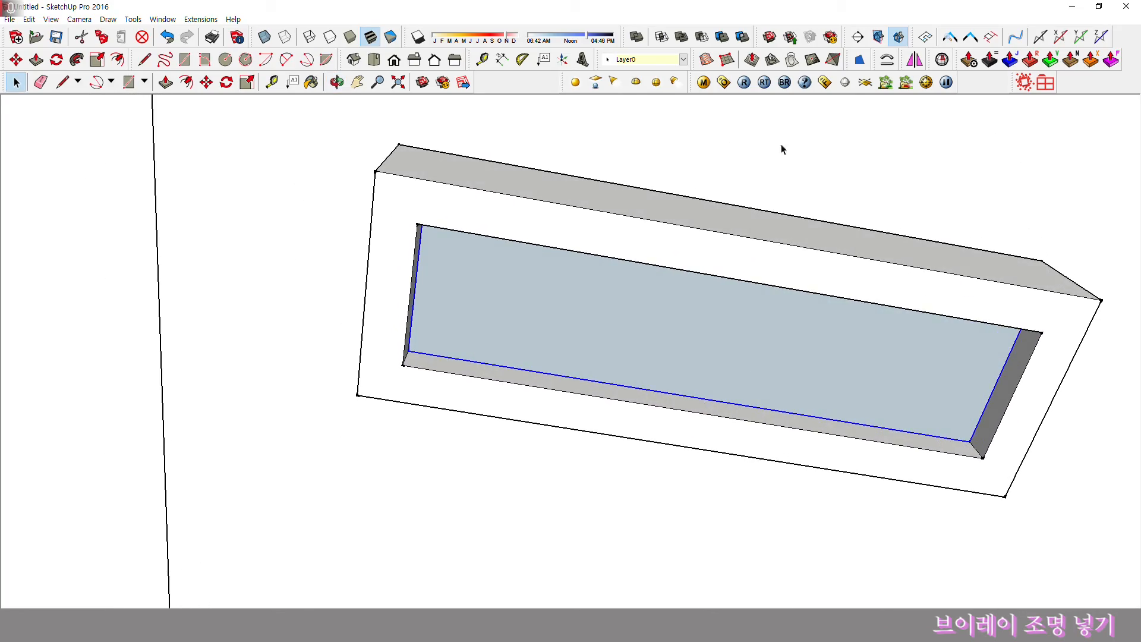
Flip the recess light along its group's blue axis so it shines down, and test-render the light box
click(744, 83)
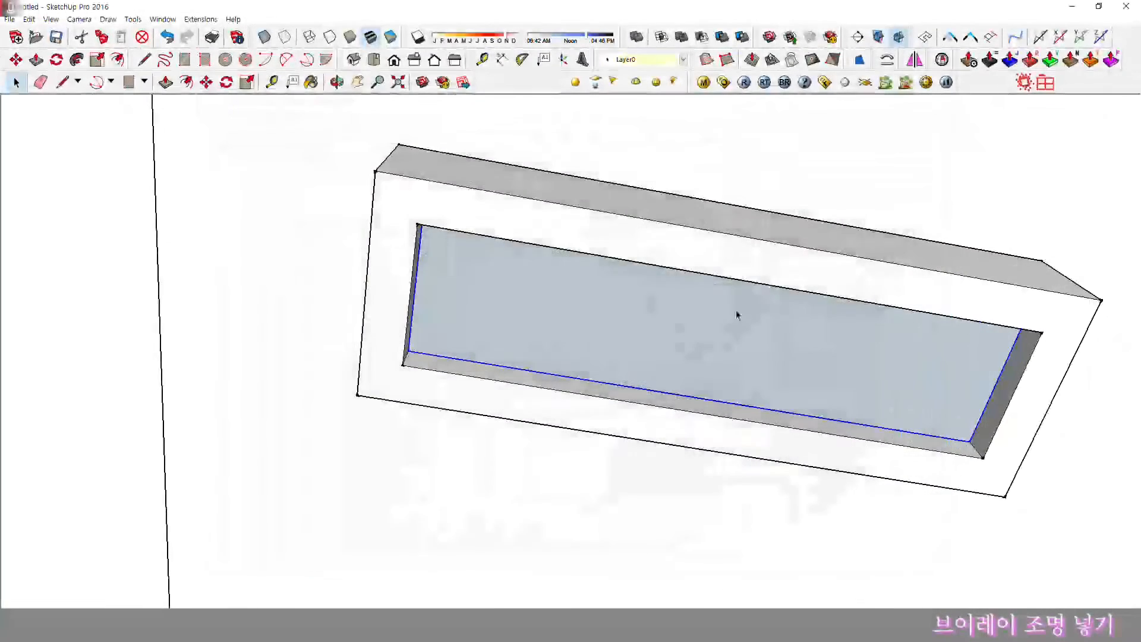
right_click(680, 306)
mouse_move(740, 466)
click(843, 492)
click(731, 86)
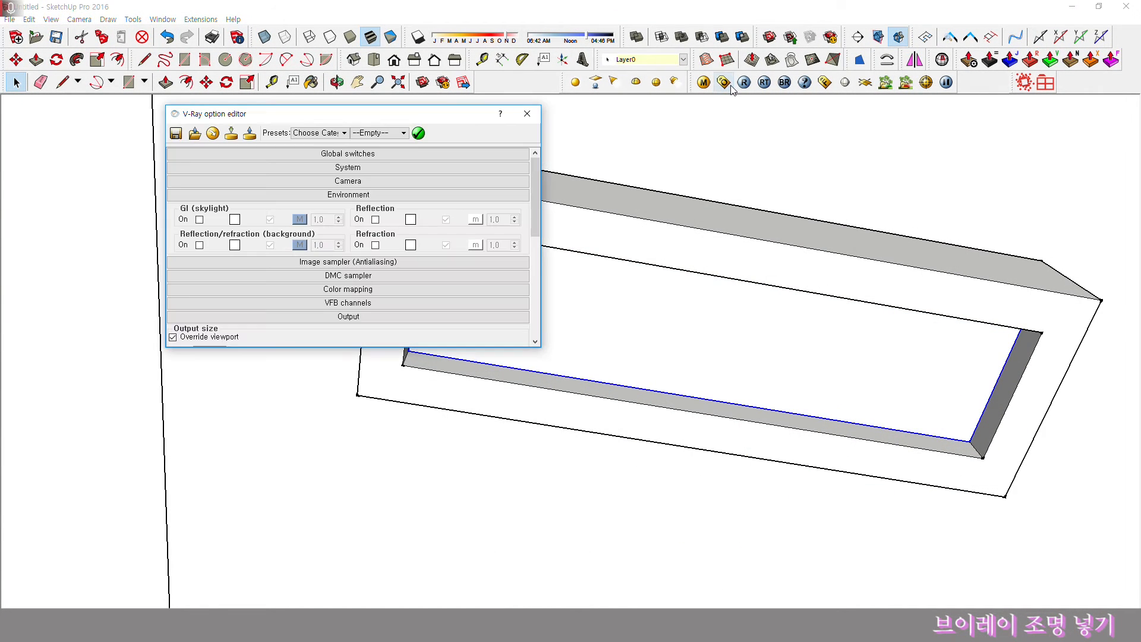
click(527, 114)
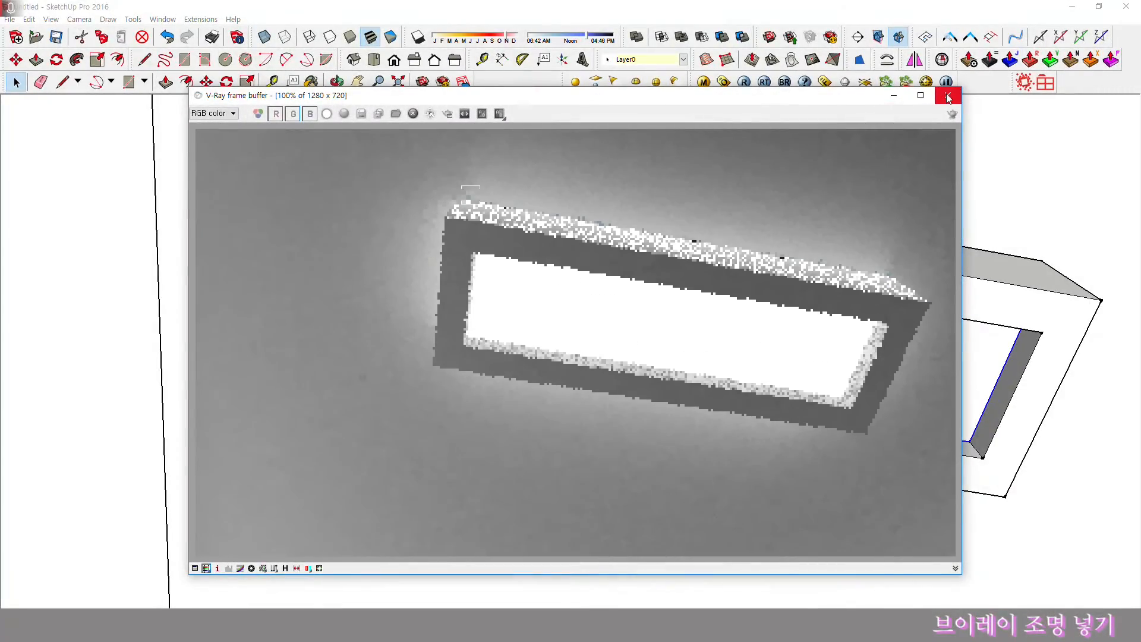
click(948, 98)
Test-render the light box again from a lower viewpoint
middle_drag(812, 229, 830, 131)
key(space)
click(745, 83)
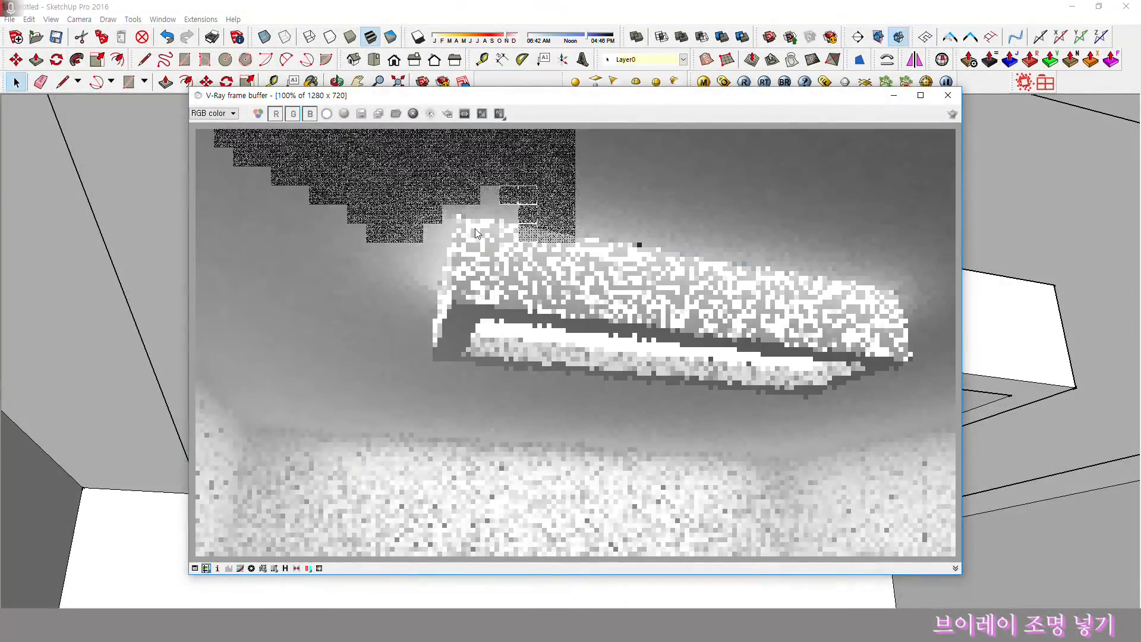
click(947, 95)
Move the light box slightly by its upper corner at the ceiling and test-render it
middle_drag(452, 164, 474, 229)
click(419, 219)
click(400, 195)
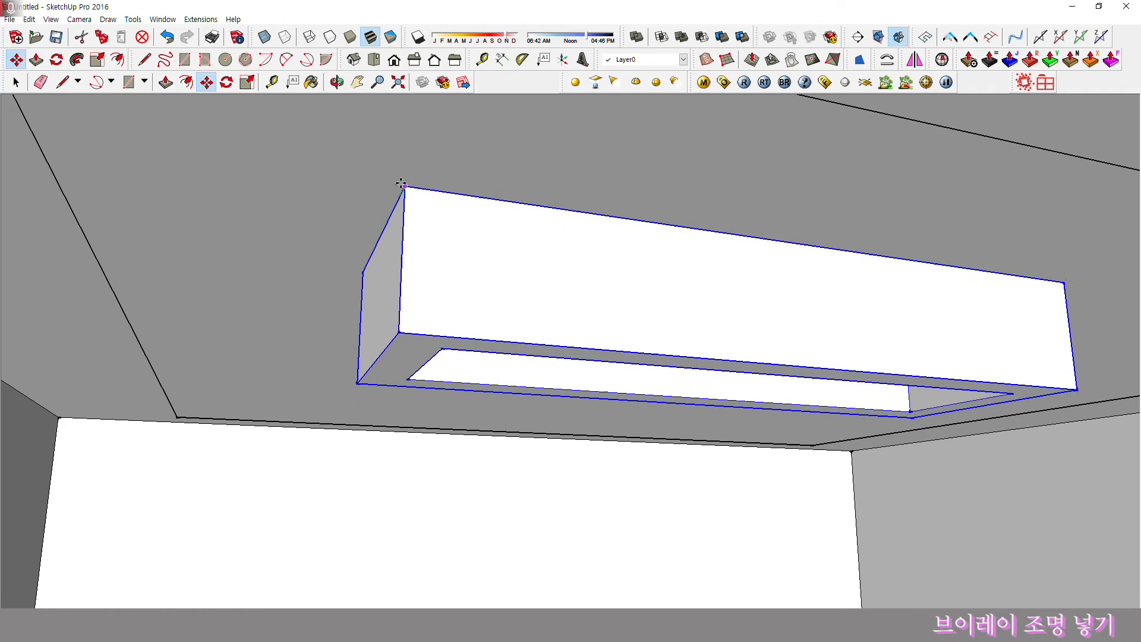
mouse_move(400, 153)
middle_down()
mouse_move(396, 232)
mouse_move(410, 172)
middle_up()
click(391, 141)
scroll(367, 272, up, 2)
key(space)
shift+middle_drag(468, 408, 312, 190)
scroll(473, 283, down, 3)
shift+middle_drag(312, 190, 358, 204)
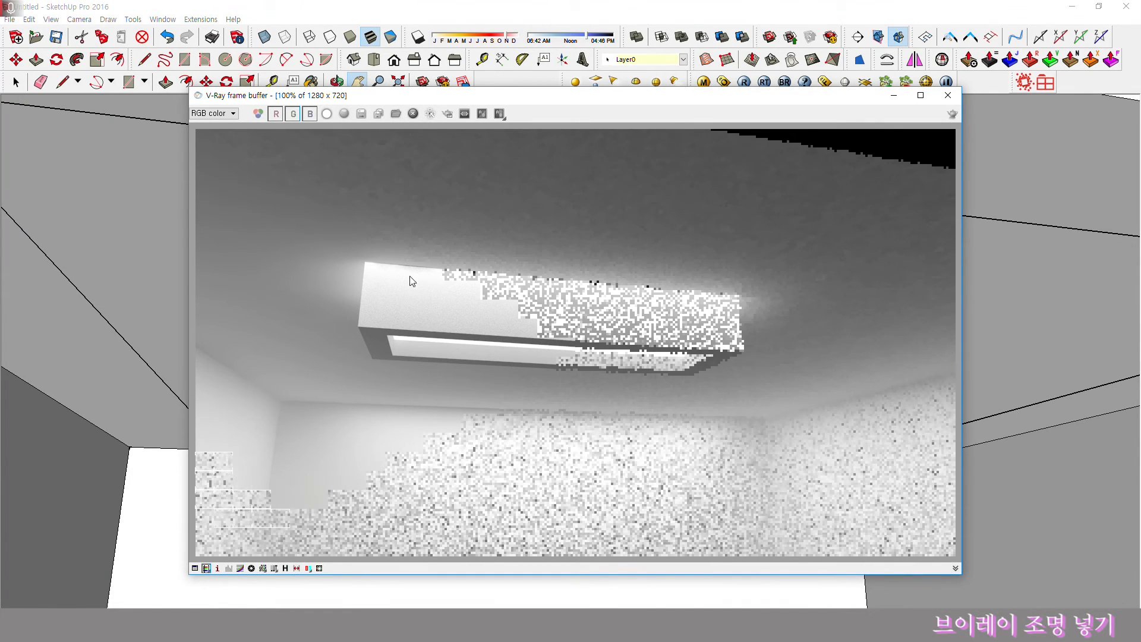
click(948, 95)
Delete the large rectangle light from the ceiling
key(space)
click(733, 221)
key(Delete)
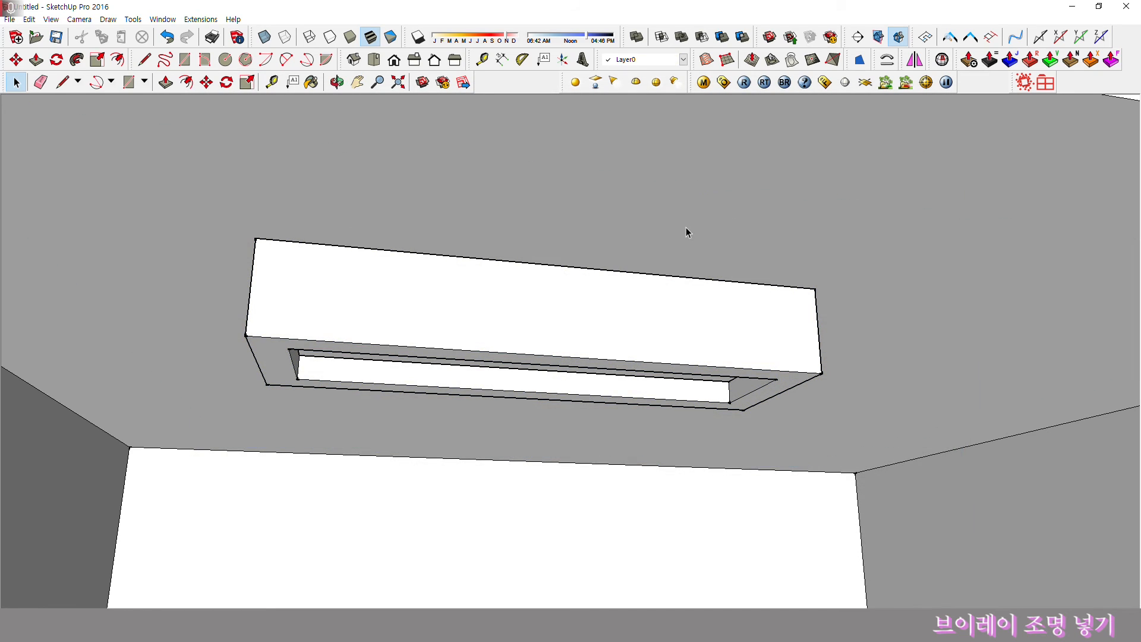
Draw a long, narrow V-Ray rectangle light on the ceiling alongside the light box
click(596, 82)
middle_drag(510, 262, 475, 161)
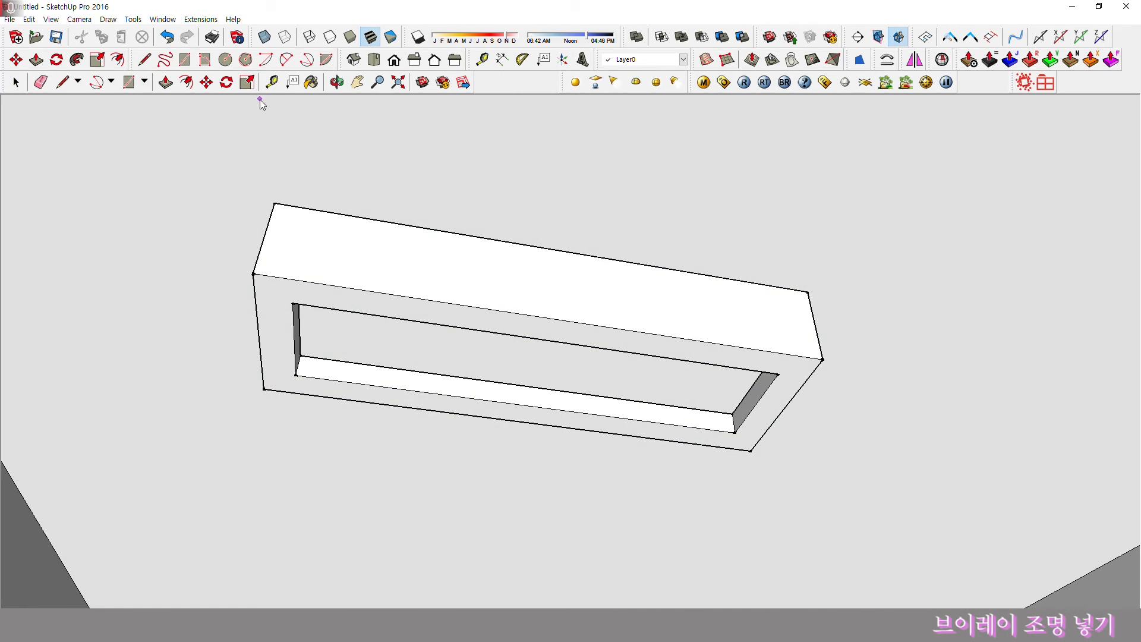
scroll(262, 132, down, 5)
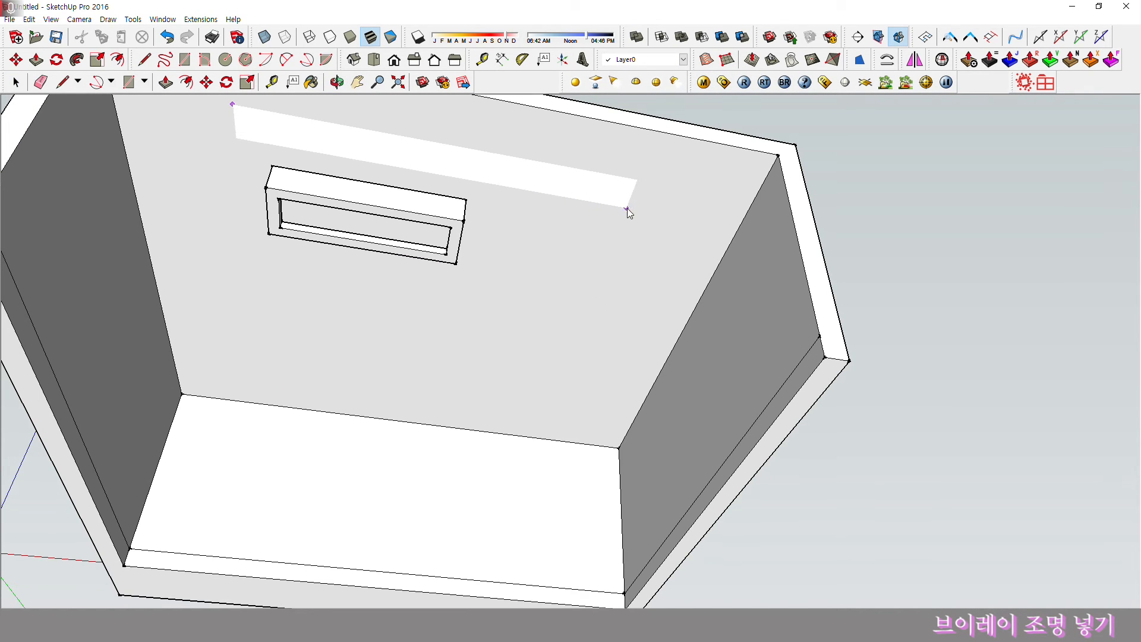
click(632, 212)
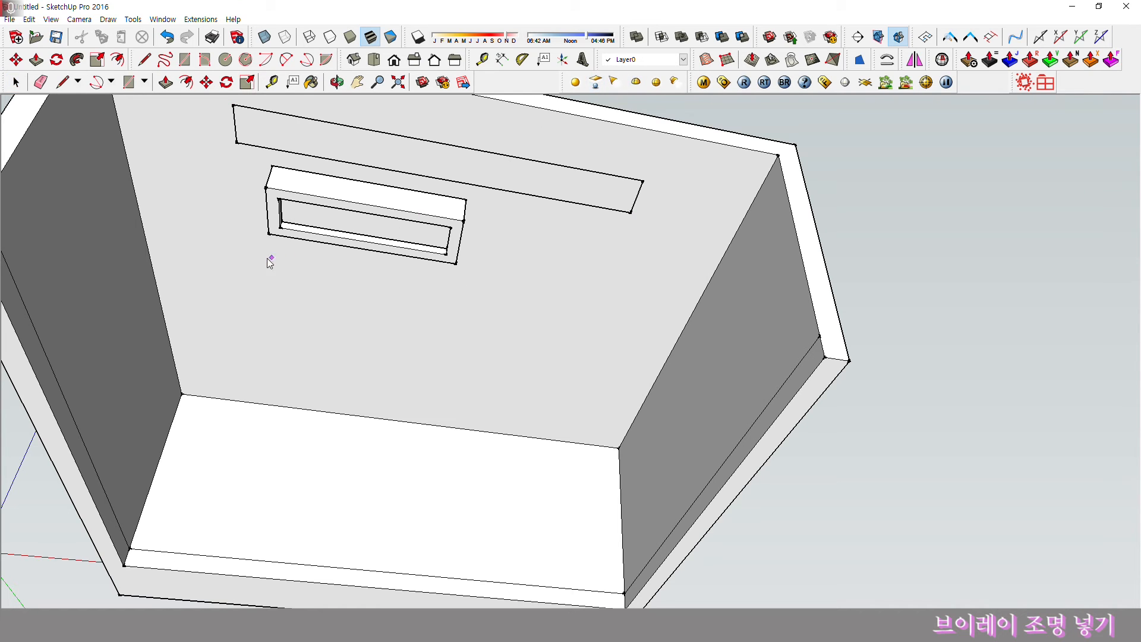
Convert the long rectangle light into a component
double_click(476, 163)
key(Escape)
right_click(557, 185)
click(466, 157)
right_click(467, 158)
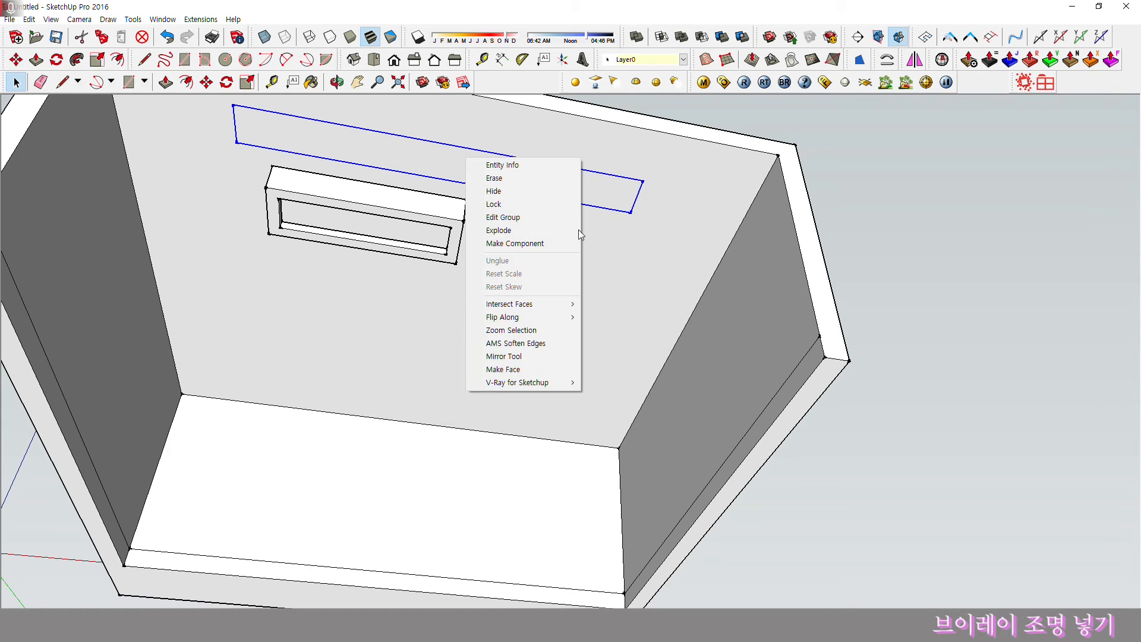
click(550, 243)
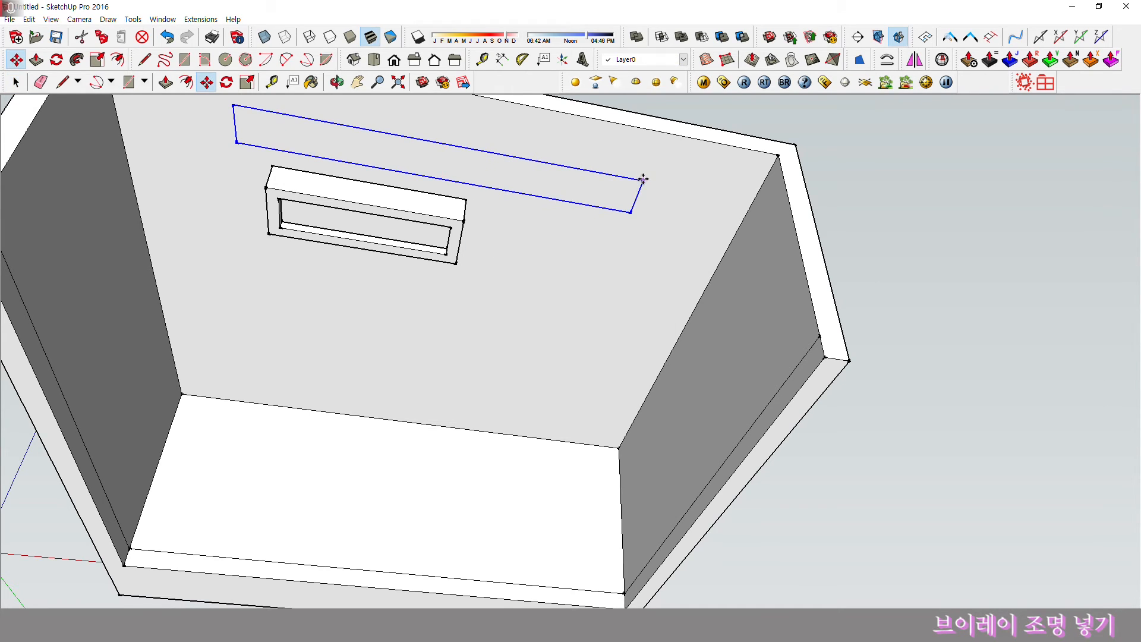
Copy the long light component four times across the ceiling in parallel rows and test-render the room
key(space)
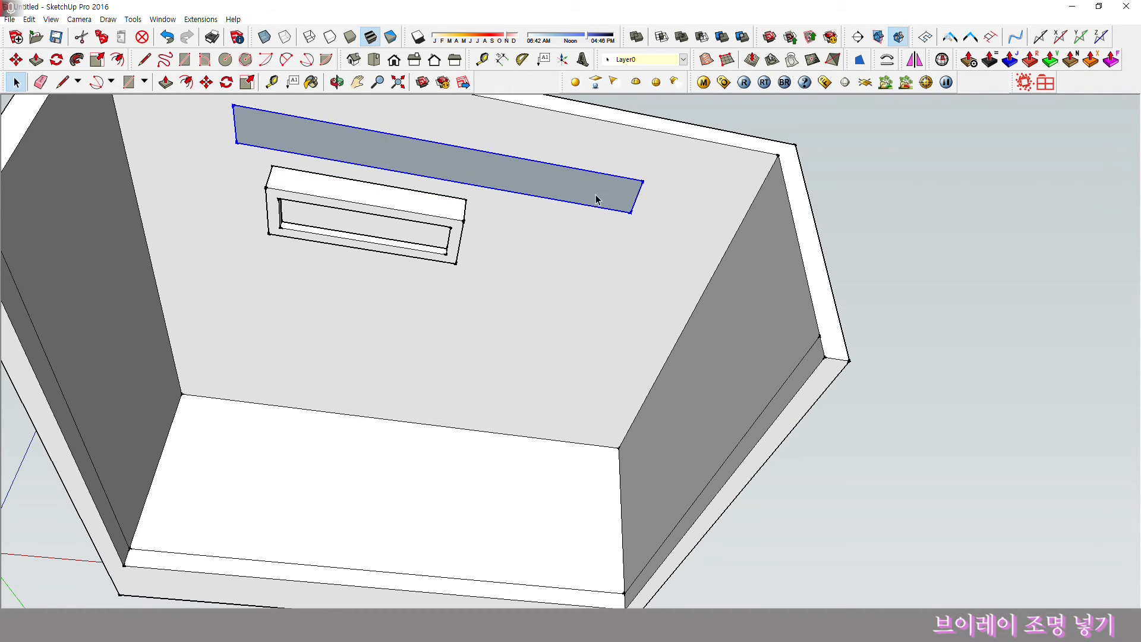
click(631, 212)
key(ctrl)
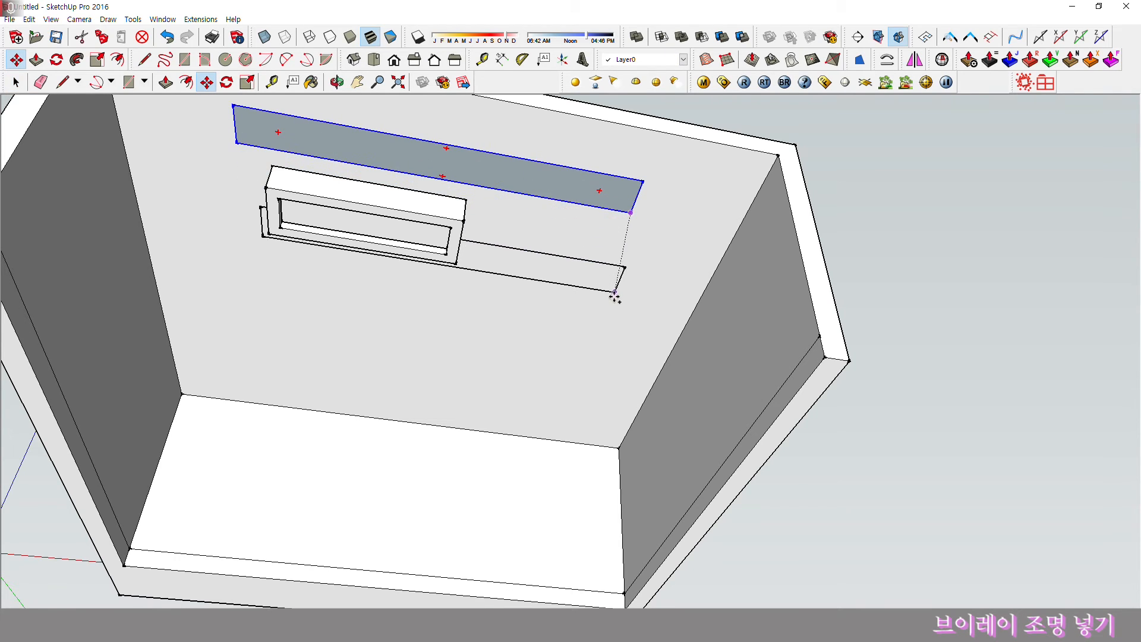
click(586, 322)
key(ctrl)
click(574, 358)
click(574, 357)
key(ctrl)
click(567, 395)
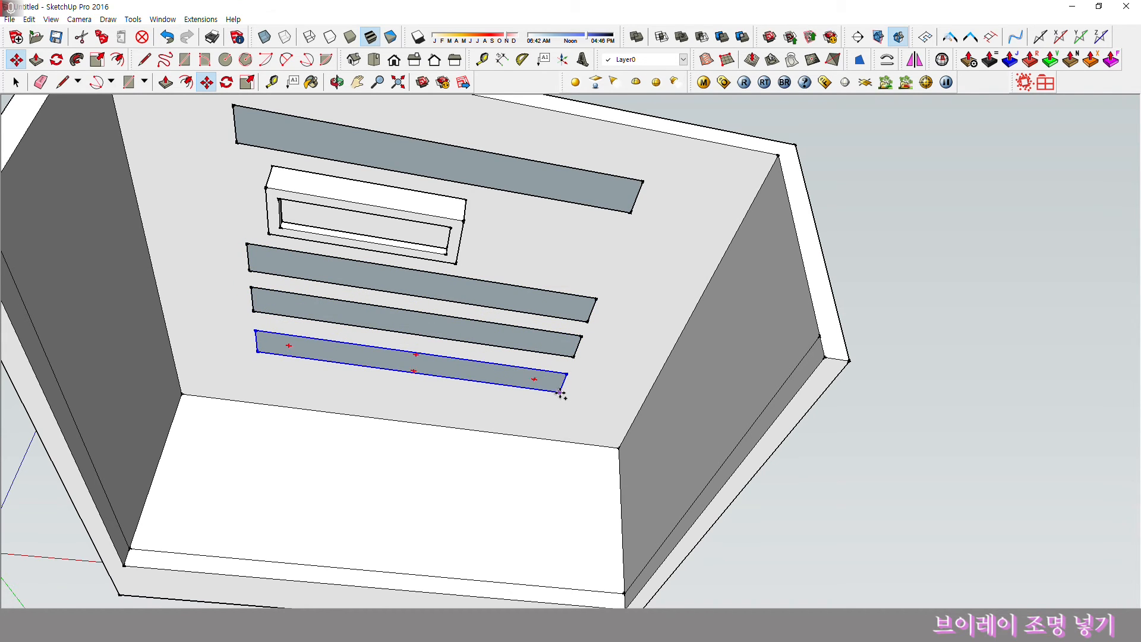
click(549, 421)
key(space)
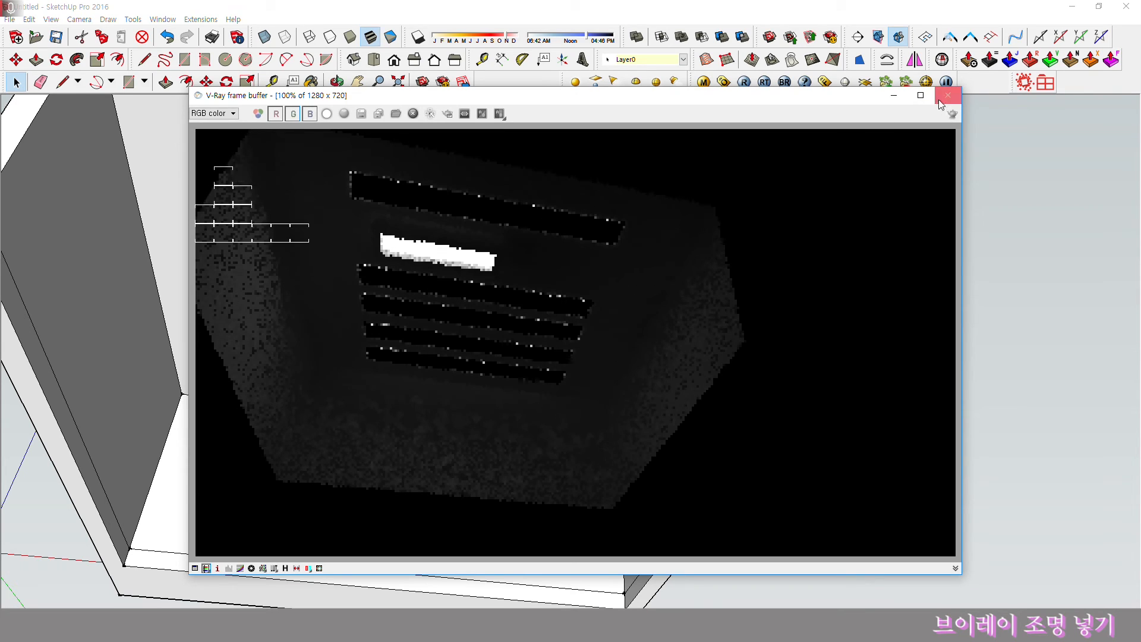
click(947, 96)
Edit the long light component and flip its light along the blue axis so all copies face into the room
double_click(519, 183)
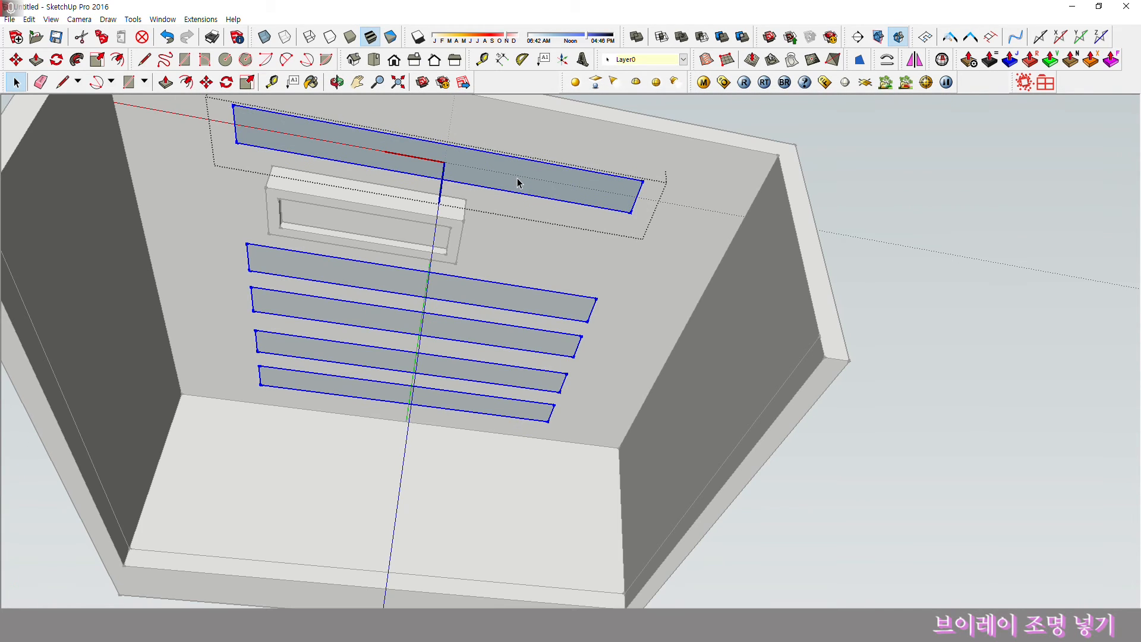
right_click(518, 181)
mouse_move(576, 339)
click(668, 364)
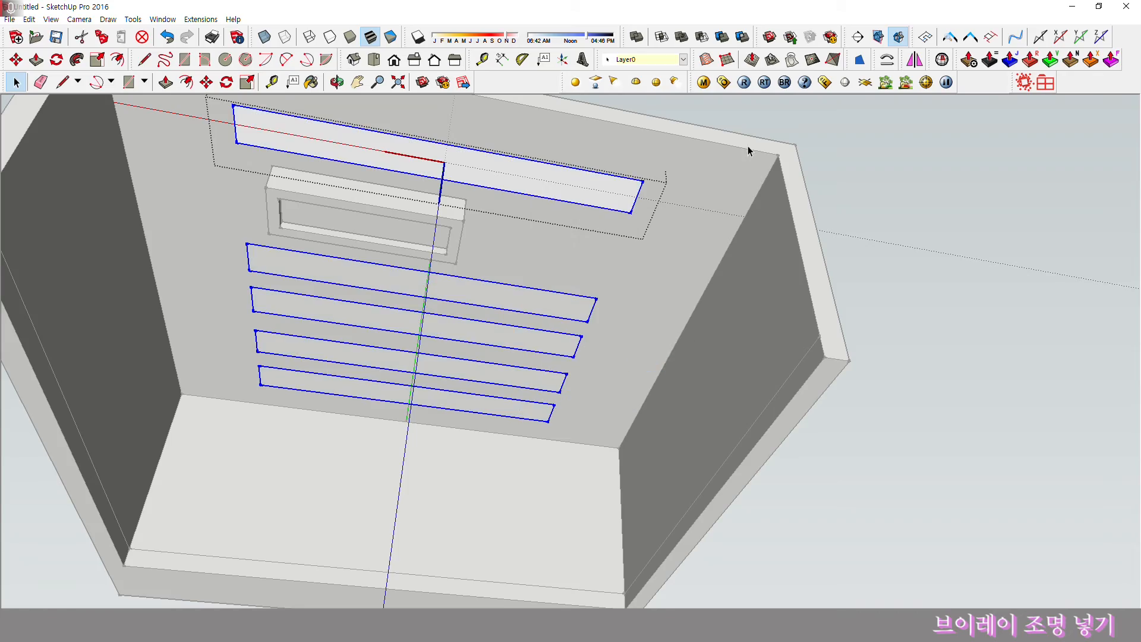
Make the light inside the long light component invisible in its V-Ray settings and test-render the room
click(750, 152)
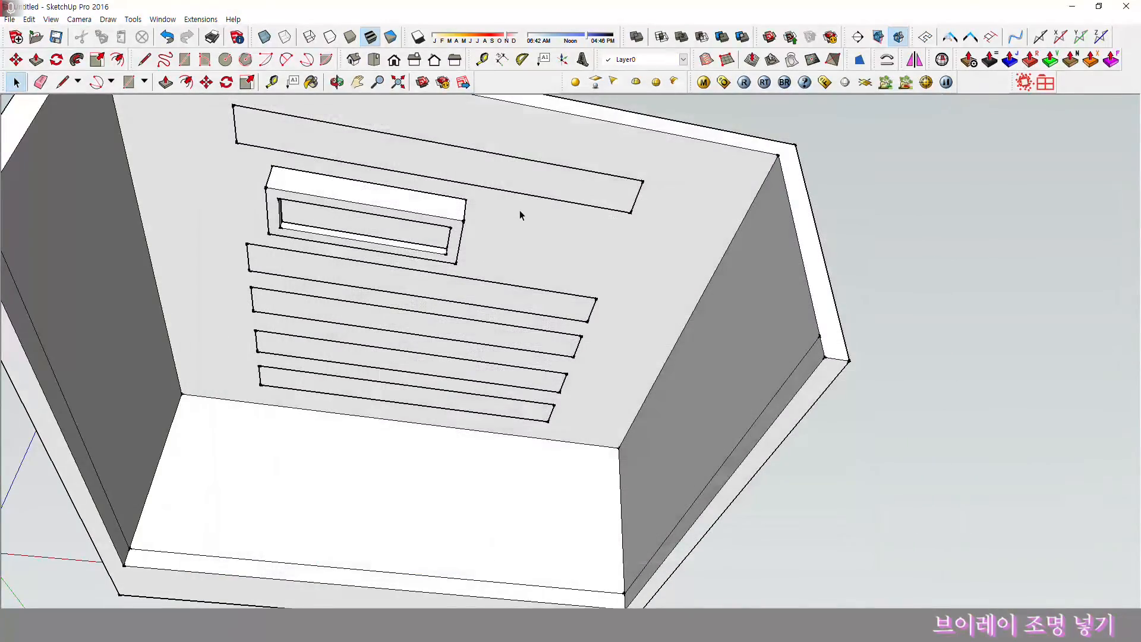
double_click(526, 190)
right_click(526, 191)
mouse_move(618, 412)
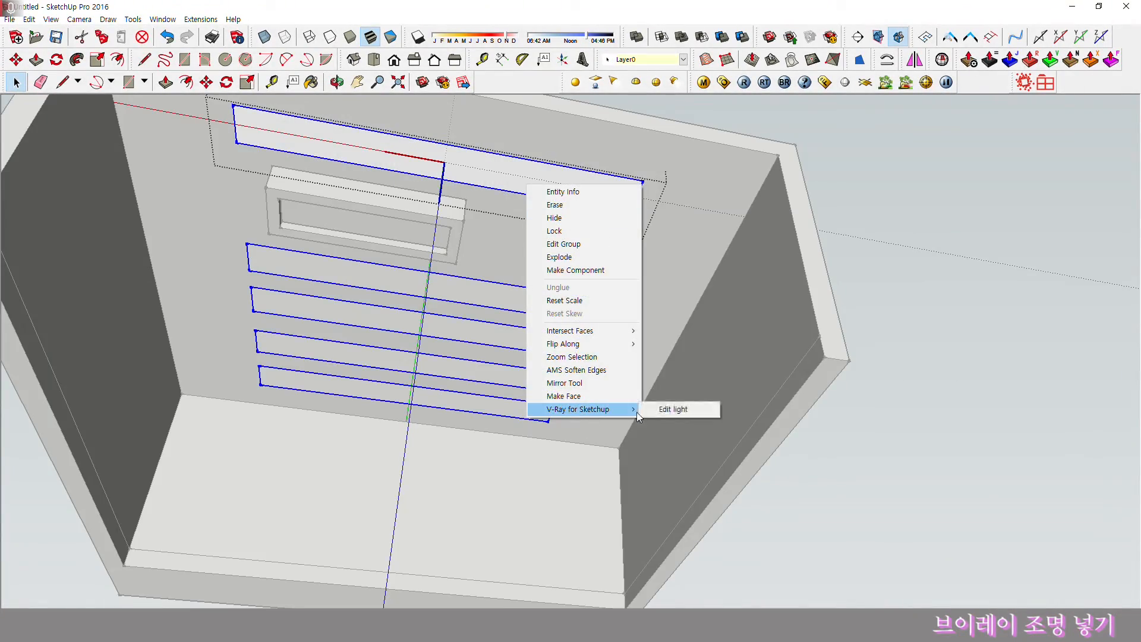
click(672, 409)
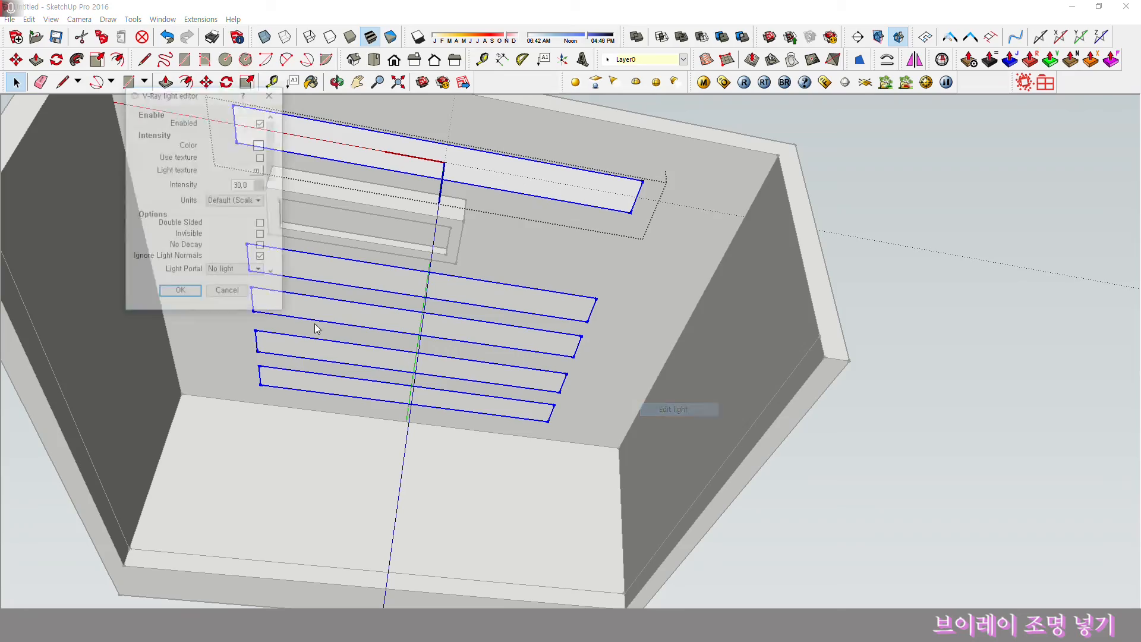
click(179, 292)
click(890, 311)
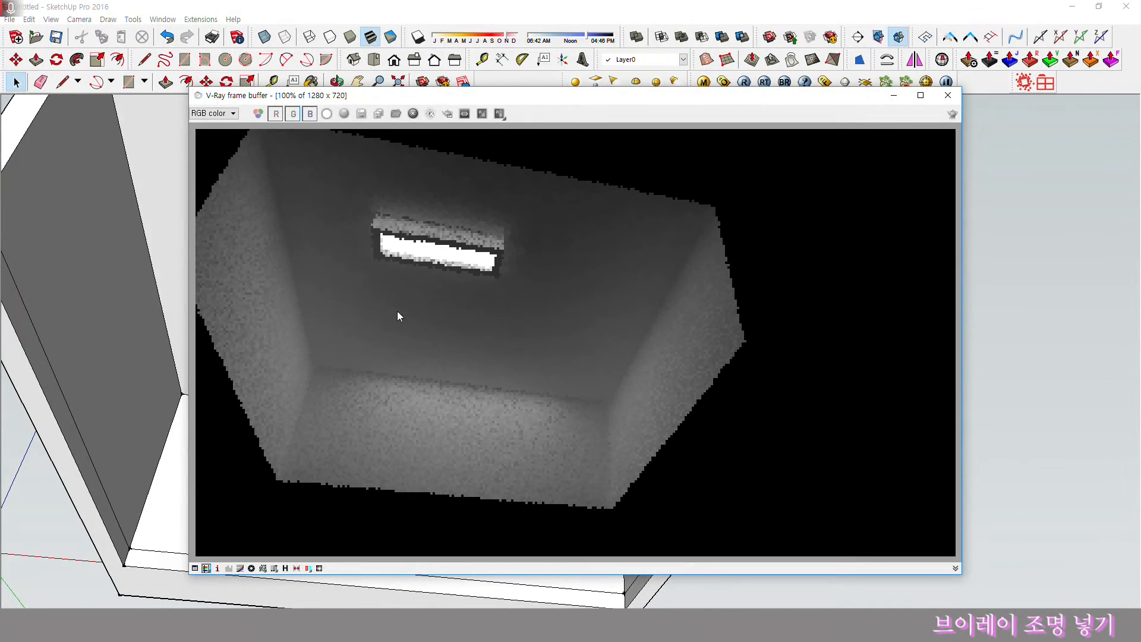
click(948, 97)
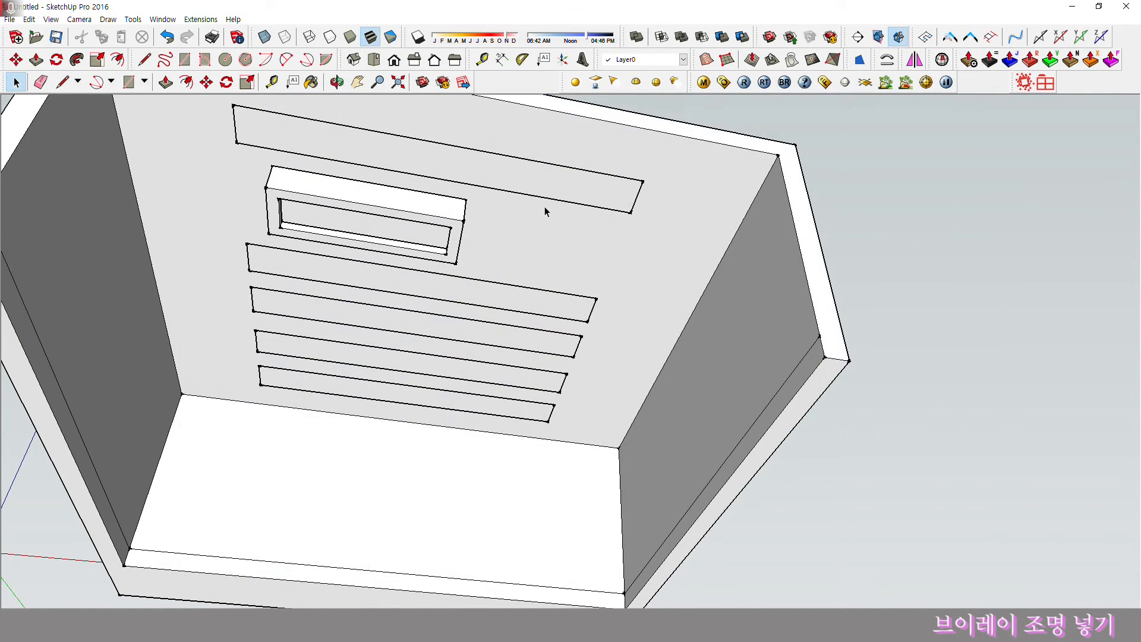
Set the V-Ray intensity of the light inside the long light component to 60
click(534, 169)
right_click(534, 169)
mouse_move(622, 400)
click(685, 395)
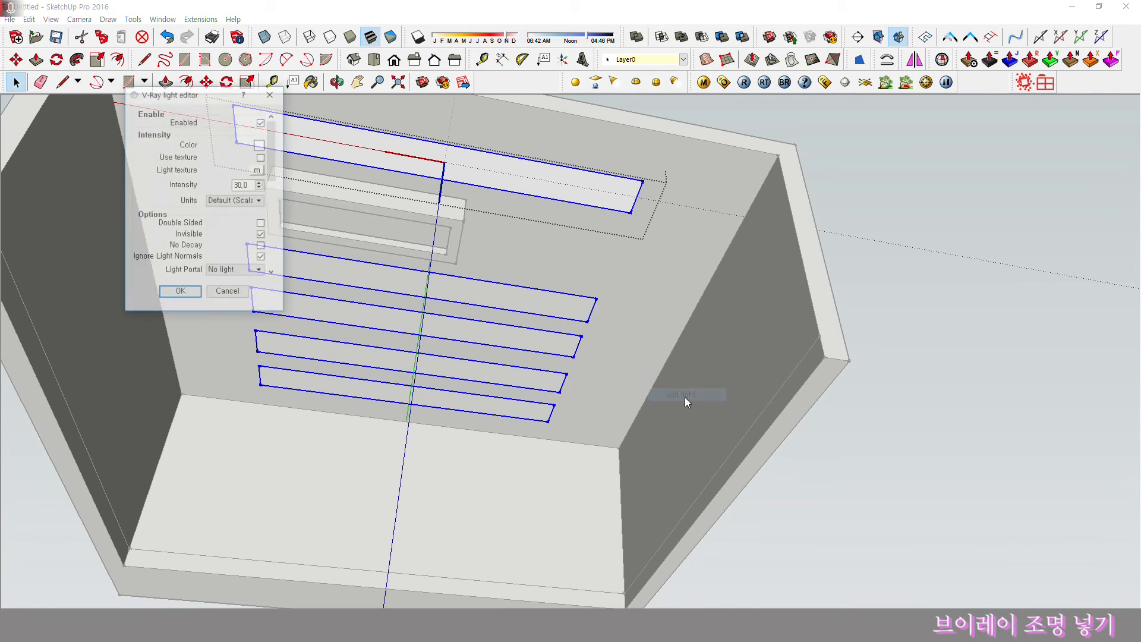
drag(106, 177, 83, 177)
text(10)
key(Return)
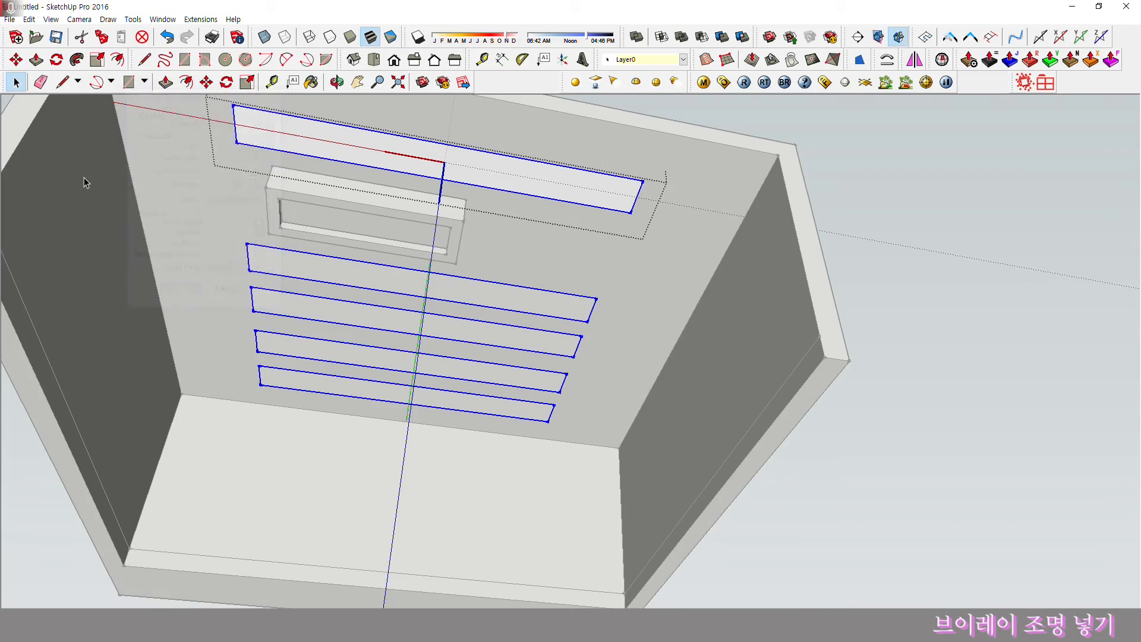
click(673, 173)
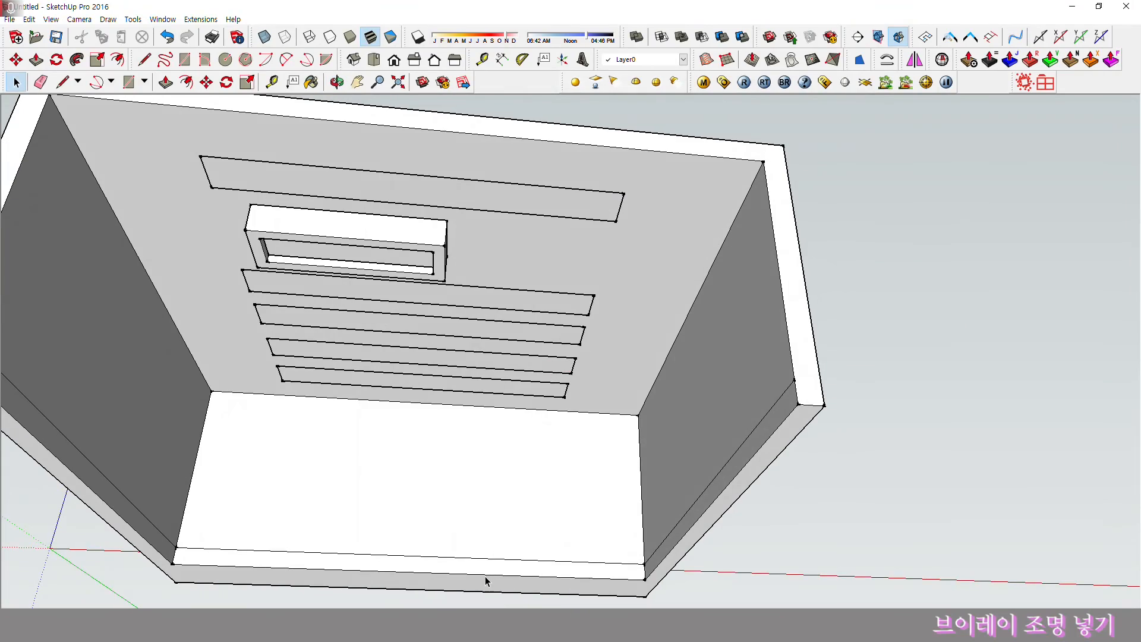
Extend the room outward from its open front end with Push/Pull
double_click(484, 574)
key(p)
click(484, 572)
click(769, 466)
key(space)
Set up an interior view towards the back wall in two-point perspective and test-render it
middle_drag(622, 311, 527, 433)
scroll(463, 411, up, 3)
scroll(382, 403, down, 4)
middle_drag(463, 410, 348, 394)
click(861, 447)
middle_drag(416, 422, 586, 416)
mouse_move(585, 416)
shift+middle_down()
mouse_move(639, 447)
mouse_move(584, 395)
shift+middle_up()
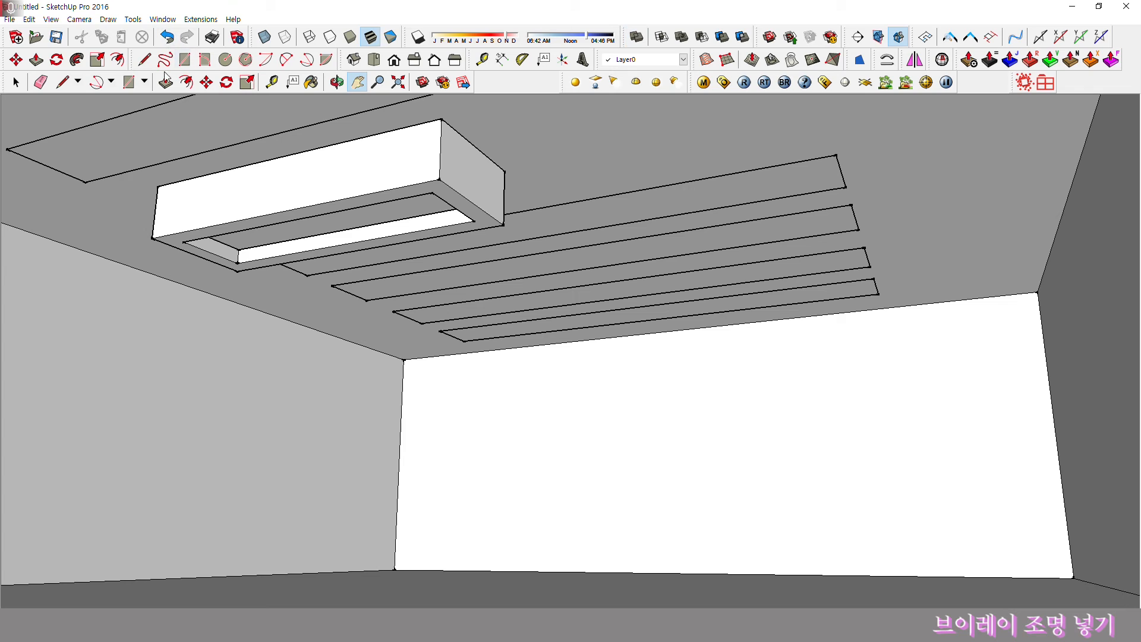
click(79, 19)
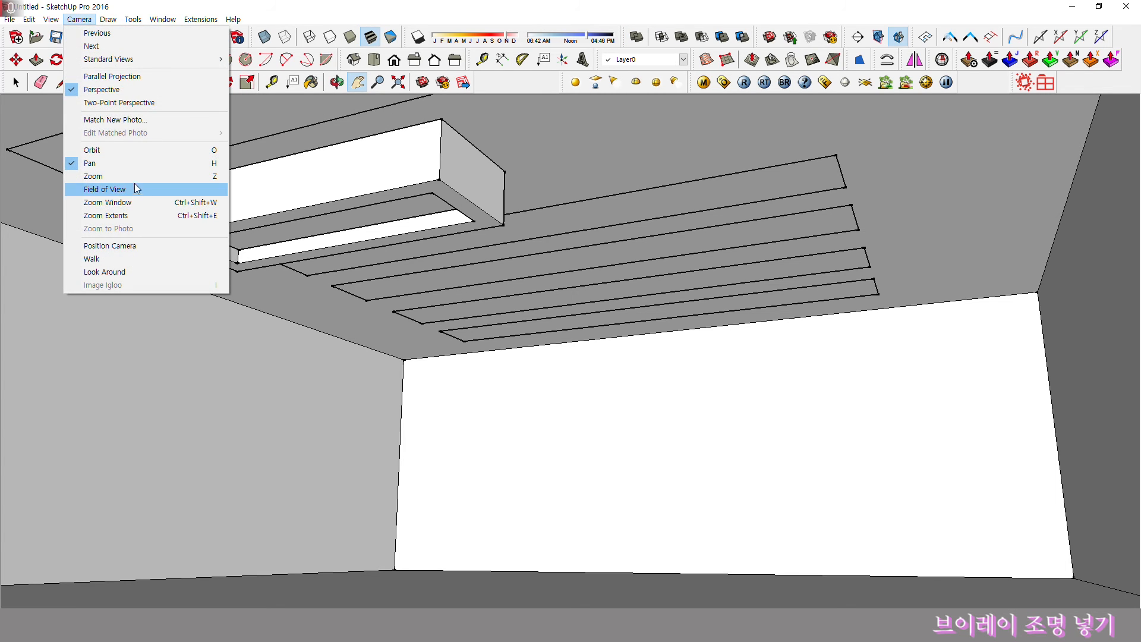
click(143, 103)
drag(504, 263, 506, 407)
scroll(534, 363, up, 1)
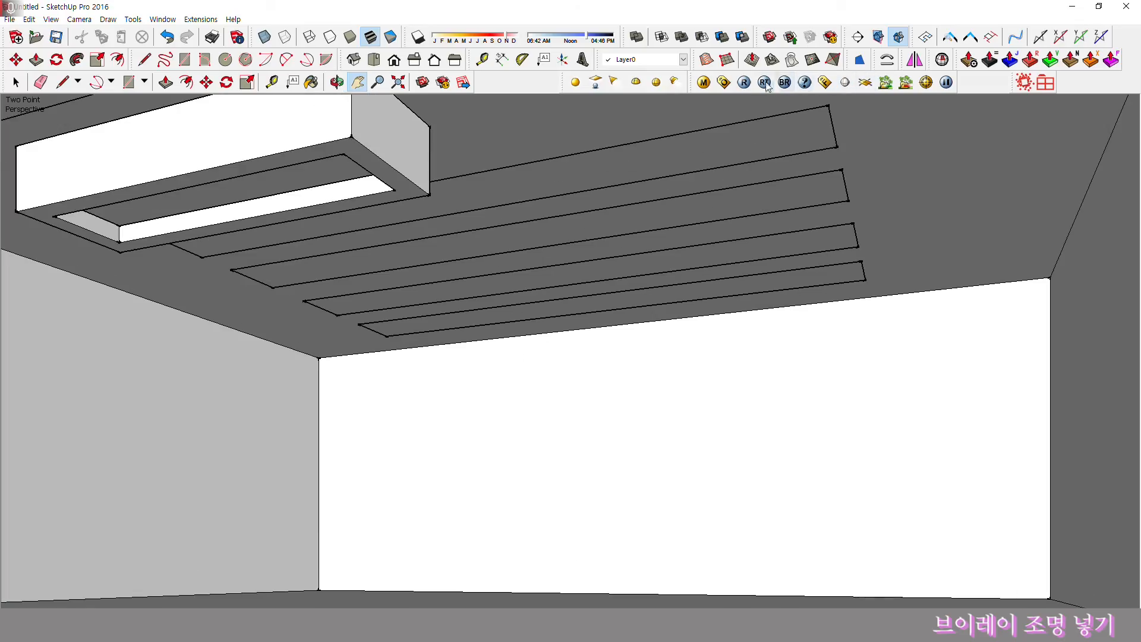
click(745, 82)
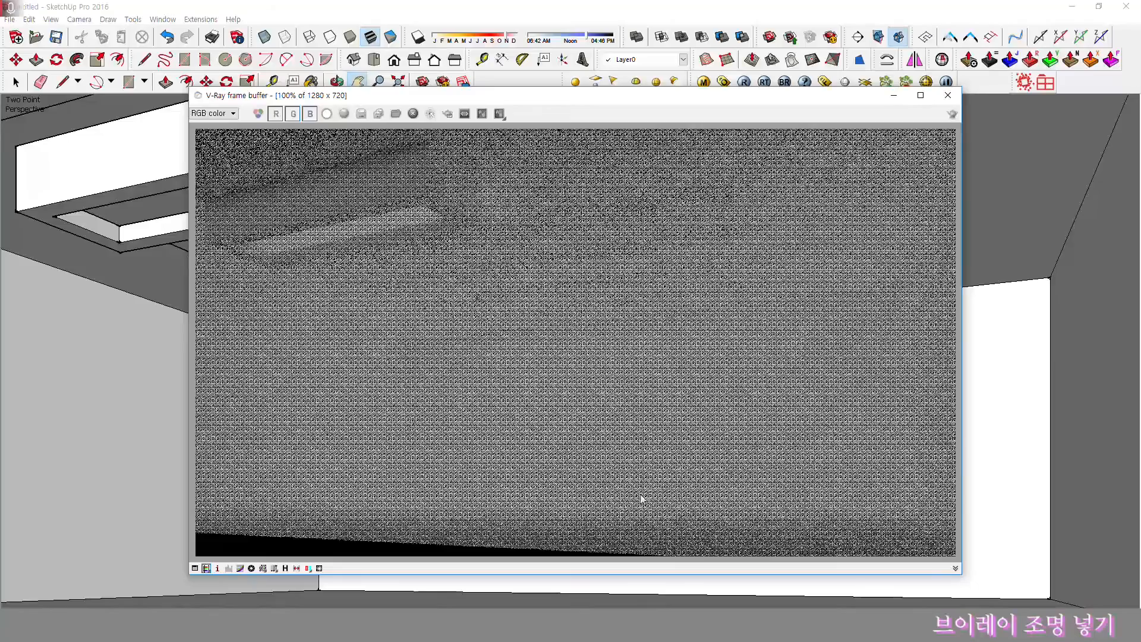
click(948, 95)
double_click(683, 222)
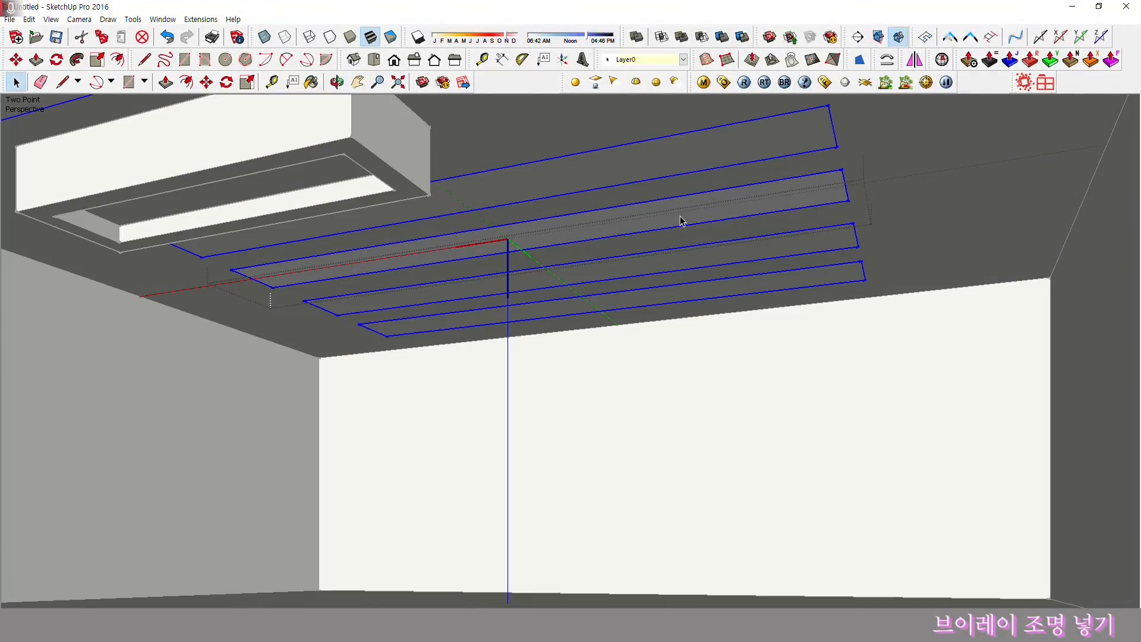
right_click(680, 220)
click(717, 429)
key(Escape)
key(Escape)
key(Escape)
Set the V-Ray intensity of the linked long ceiling lights to 30 and test-render the room
double_click(566, 237)
key(ctrl+a)
right_click(565, 235)
mouse_move(624, 456)
click(712, 456)
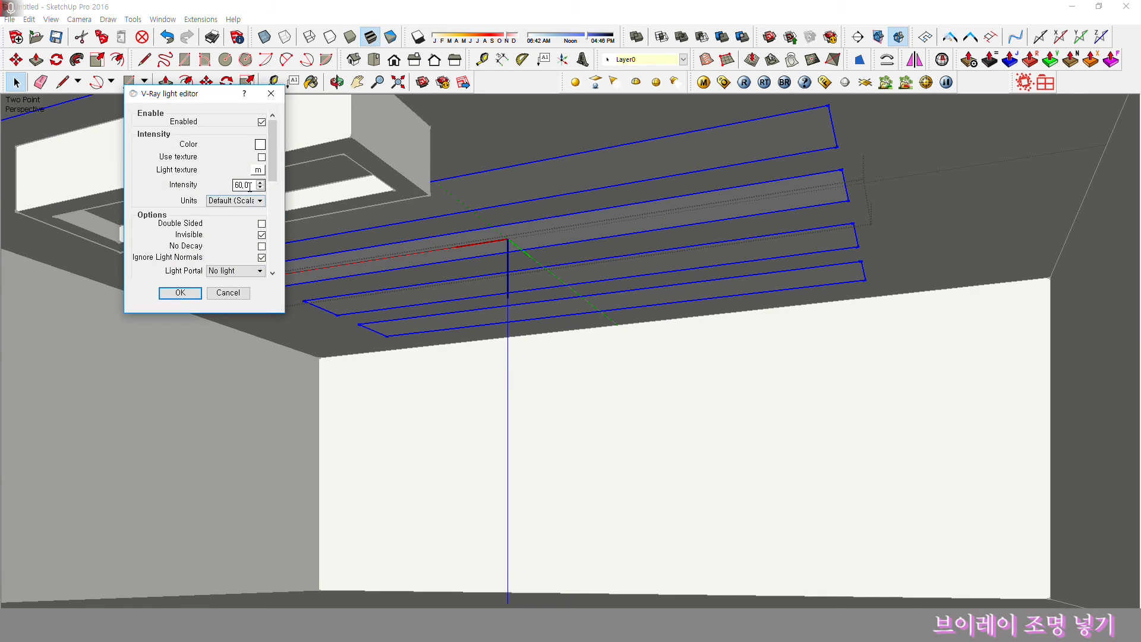
text(30)
key(Return)
click(889, 179)
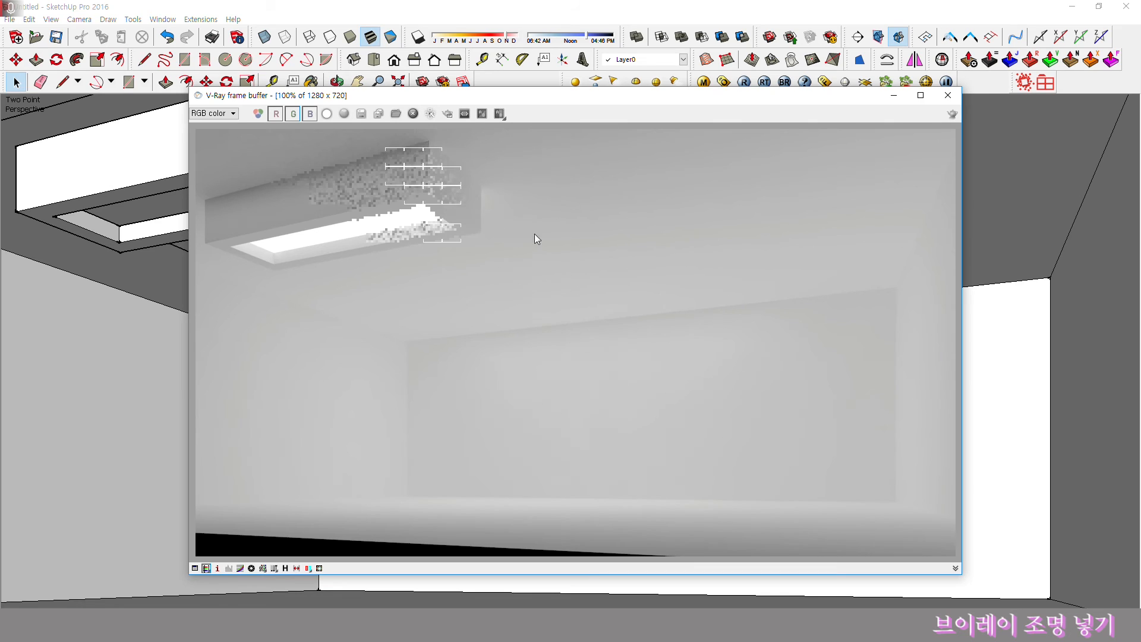
click(941, 95)
Copy the recessed light box twice in a row towards the back wall and test-render the room
click(274, 191)
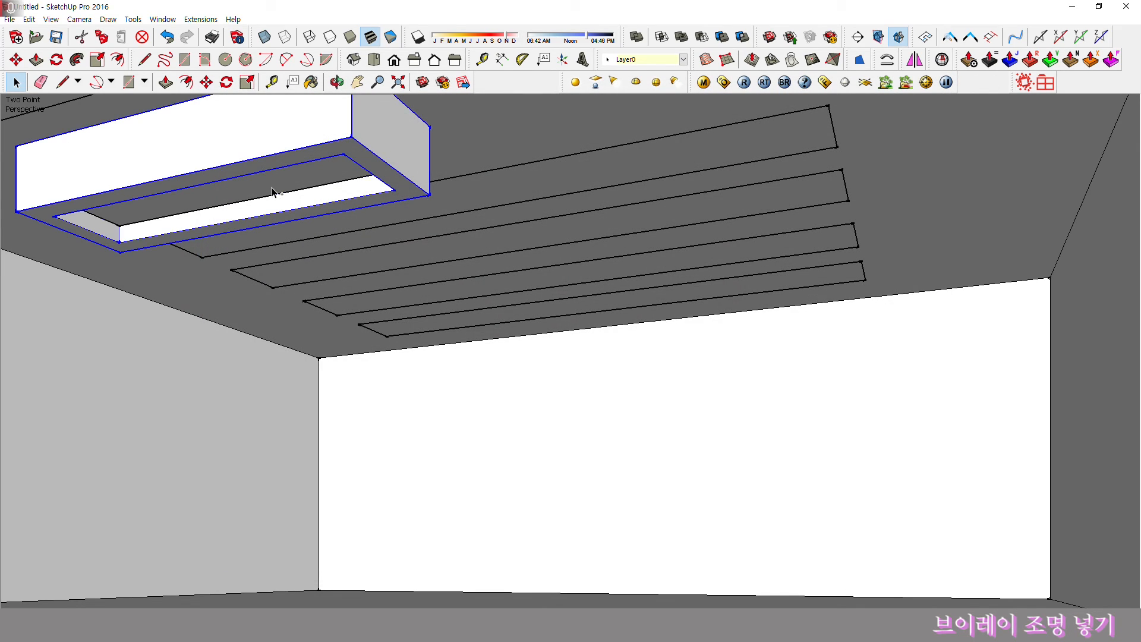
click(428, 196)
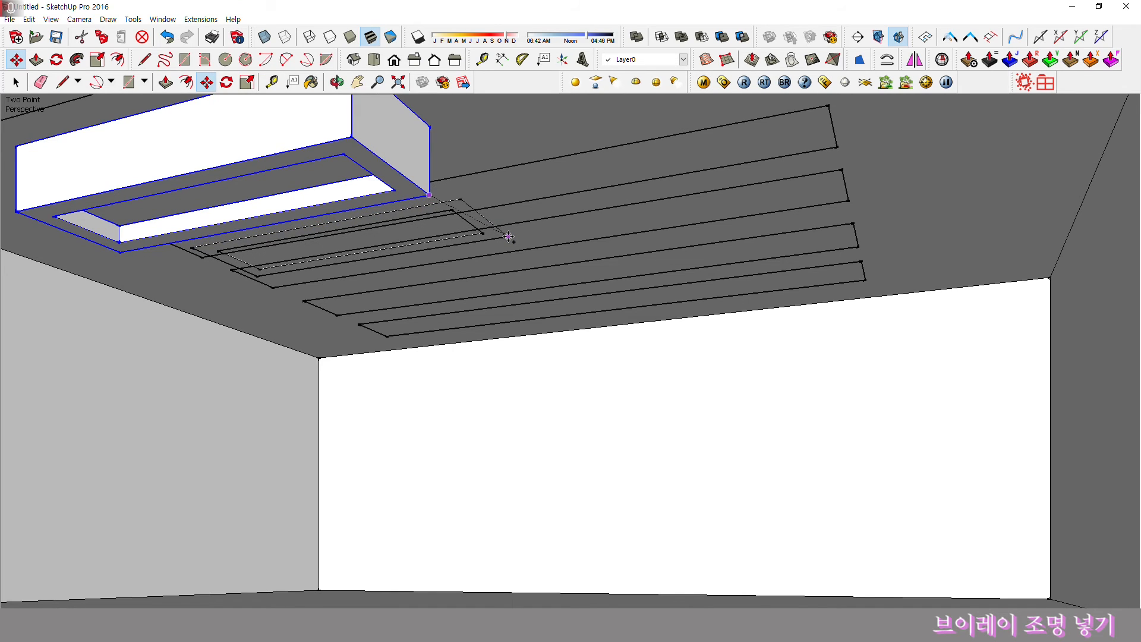
click(512, 243)
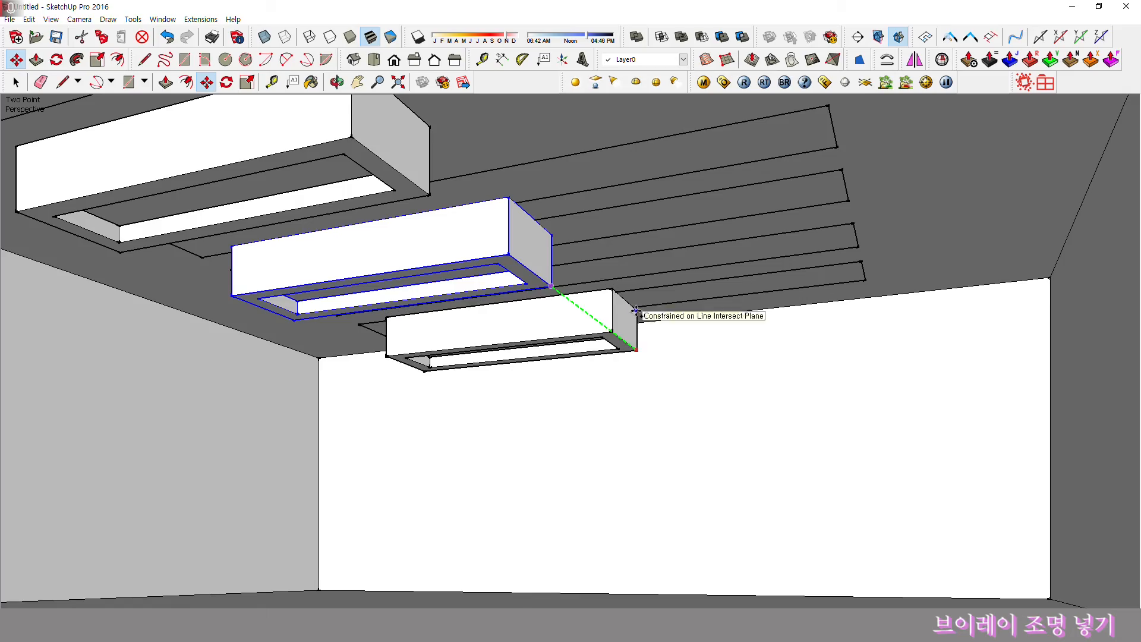
click(612, 306)
key(space)
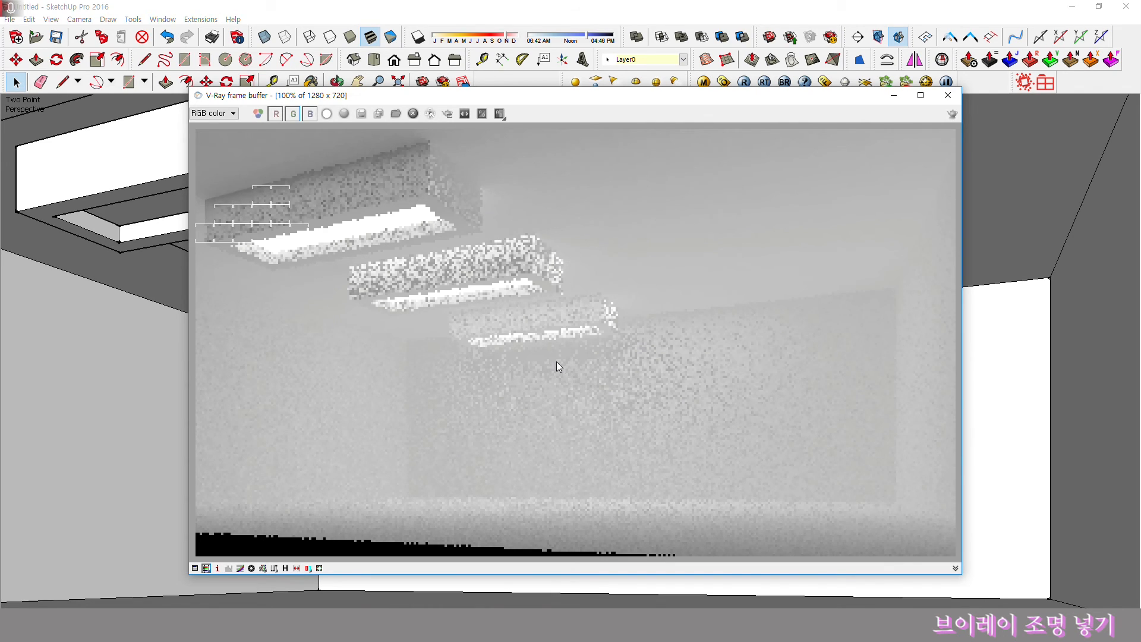
click(948, 96)
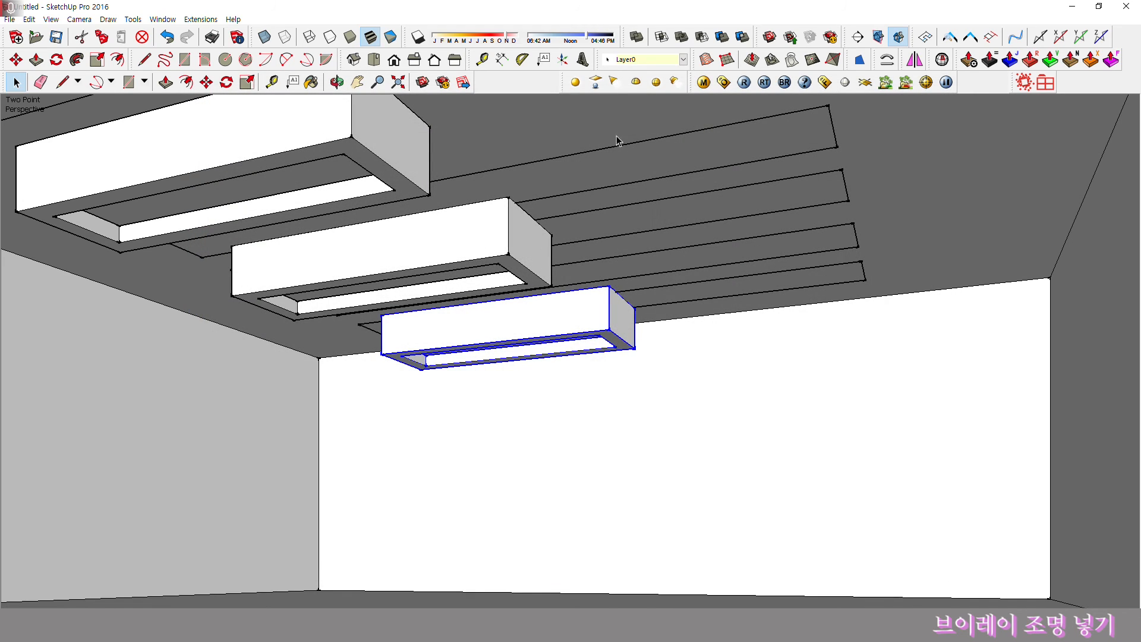
Place a V-Ray spotlight in the room and move it up below the ceiling, beside the light boxes
click(642, 562)
key(m)
click(641, 557)
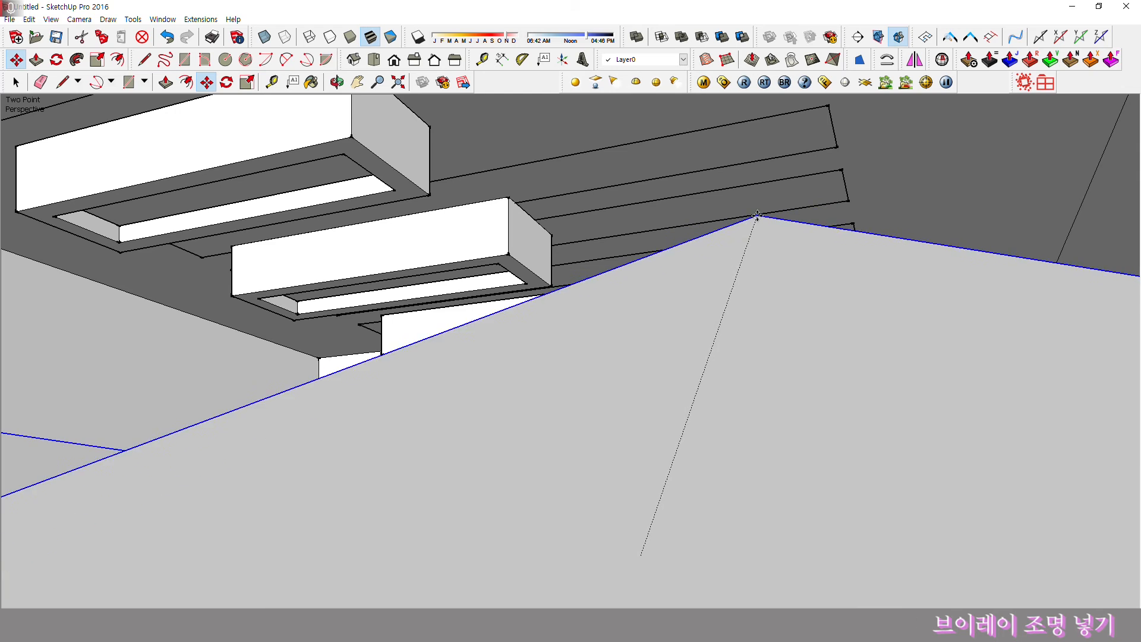
middle_drag(747, 241, 744, 271)
click(746, 173)
middle_drag(746, 172, 838, 389)
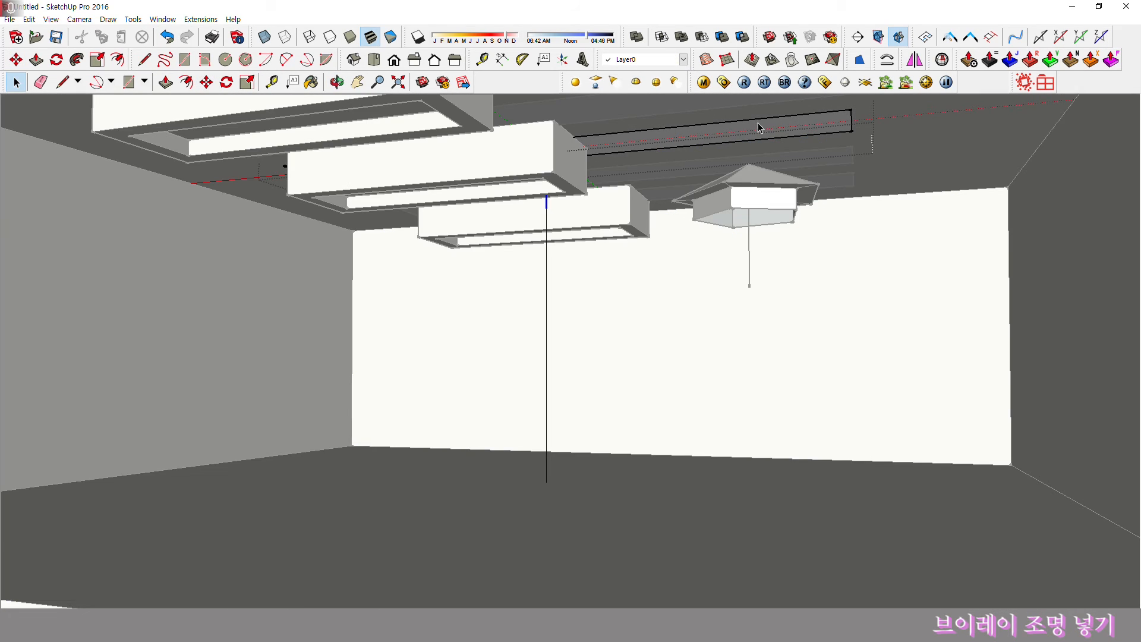
Hide the light inside the long light component for all its copies and test-render the room
click(760, 126)
right_click(759, 125)
mouse_move(798, 350)
click(905, 348)
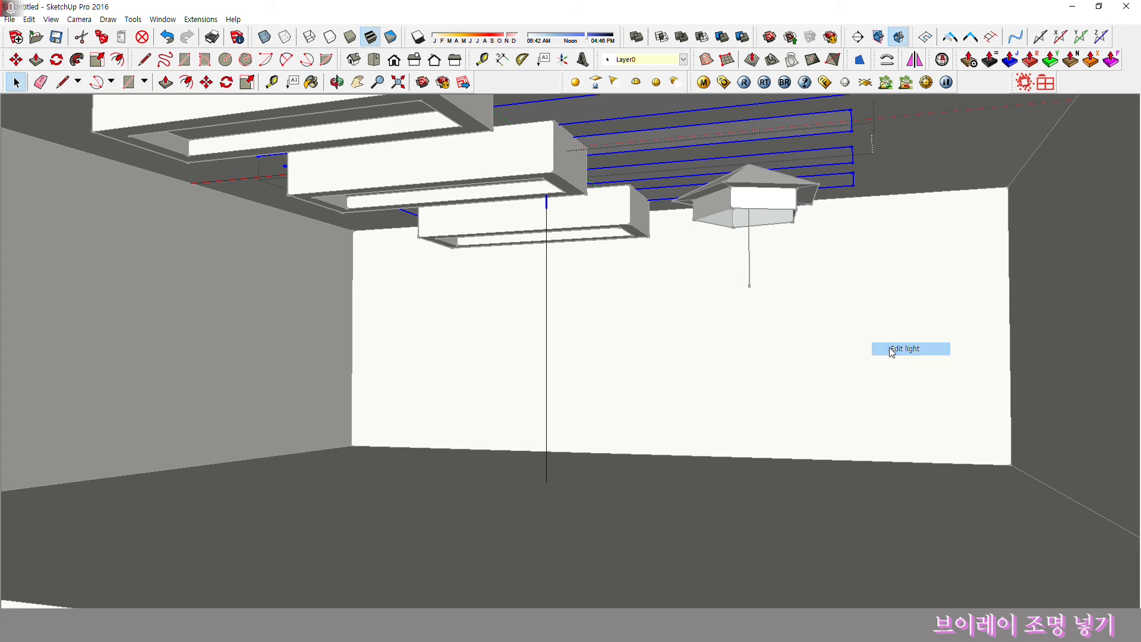
right_click(693, 141)
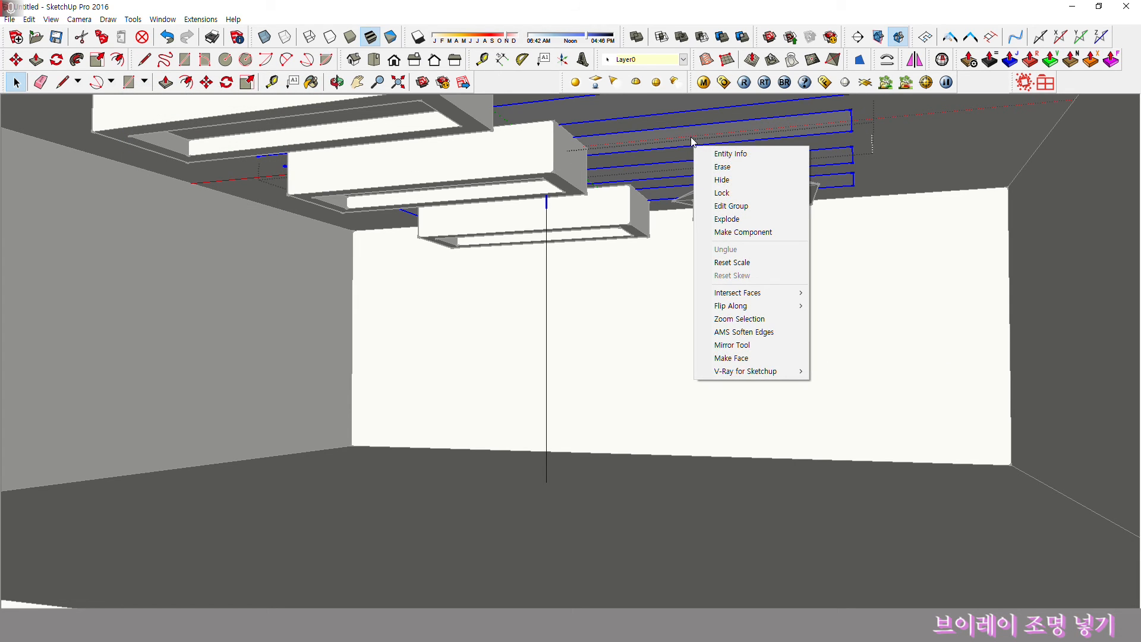
click(725, 180)
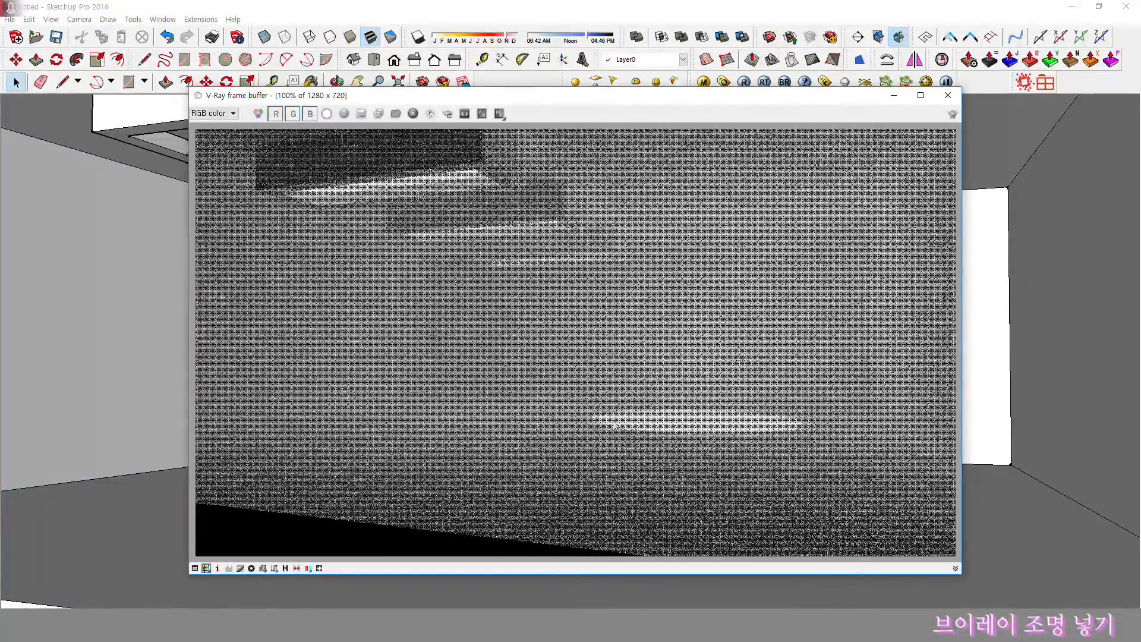
click(948, 95)
Set the spotlight's penumbra angle to 0.2 and test-render the room
right_click(767, 176)
mouse_move(832, 413)
click(926, 414)
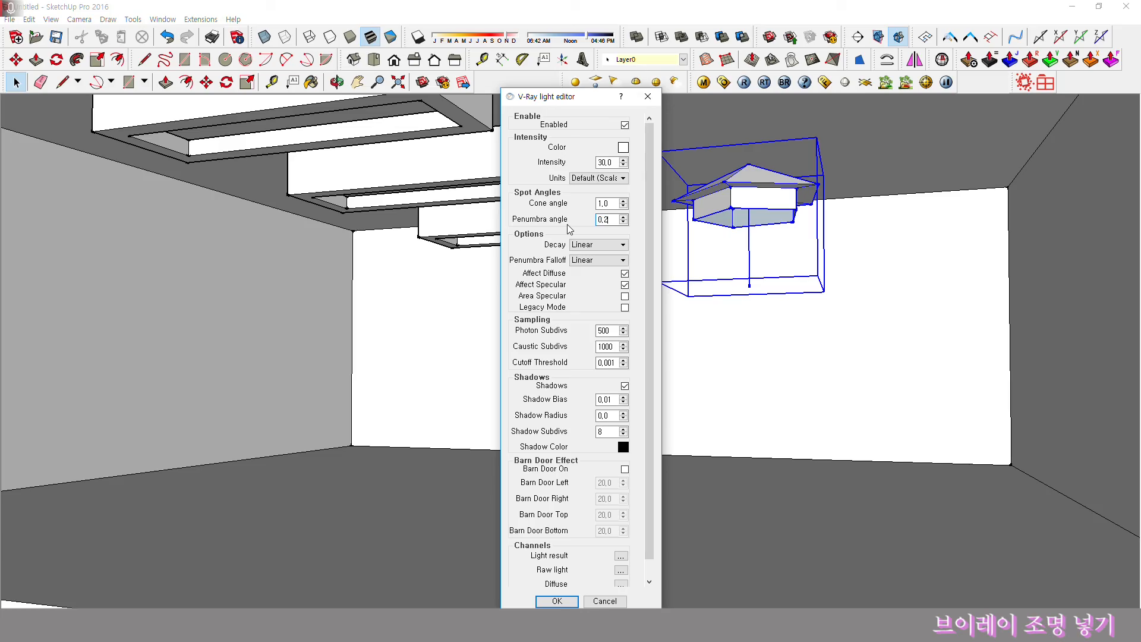
key(Return)
click(871, 147)
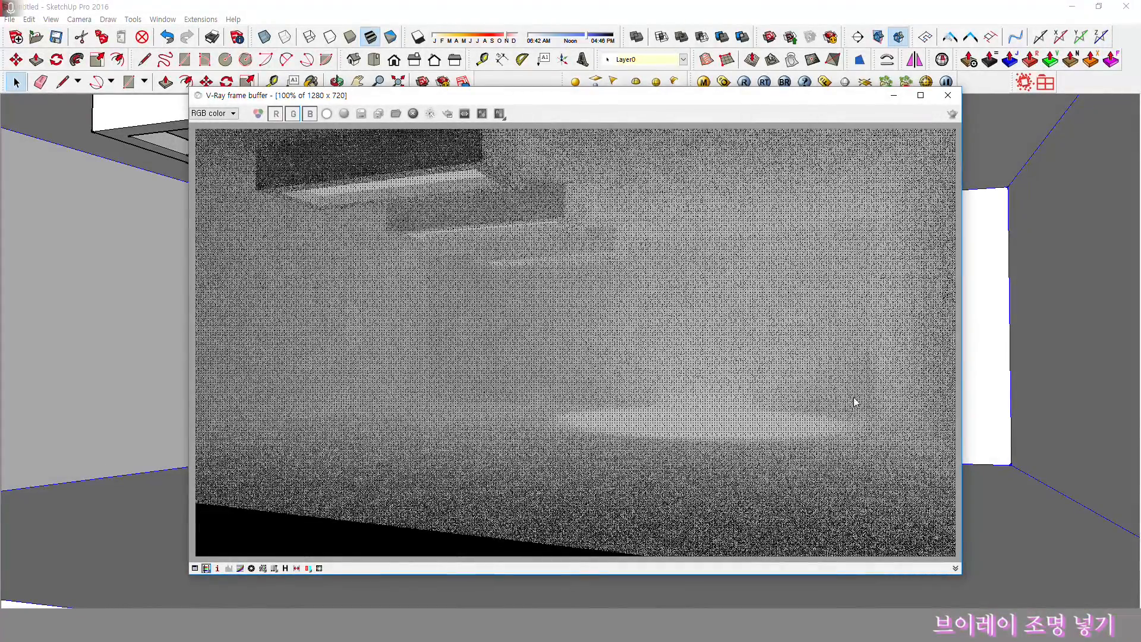
click(947, 99)
Change the spotlight's color to the saved orange custom color and test-render the room
right_click(757, 182)
mouse_move(830, 420)
click(912, 419)
click(623, 147)
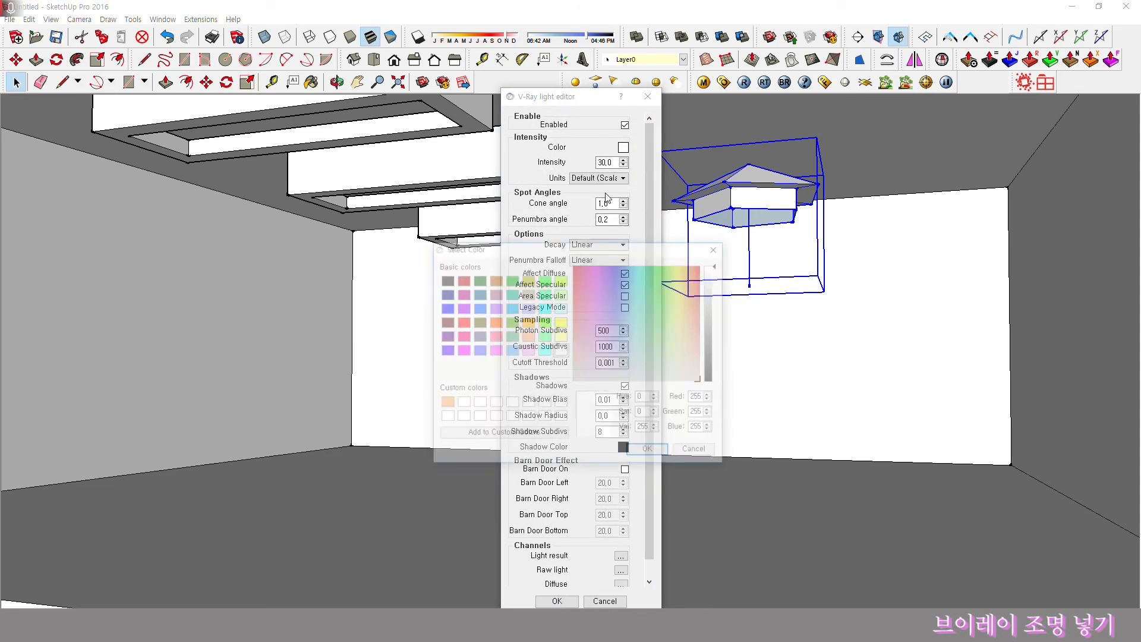
click(444, 405)
click(648, 453)
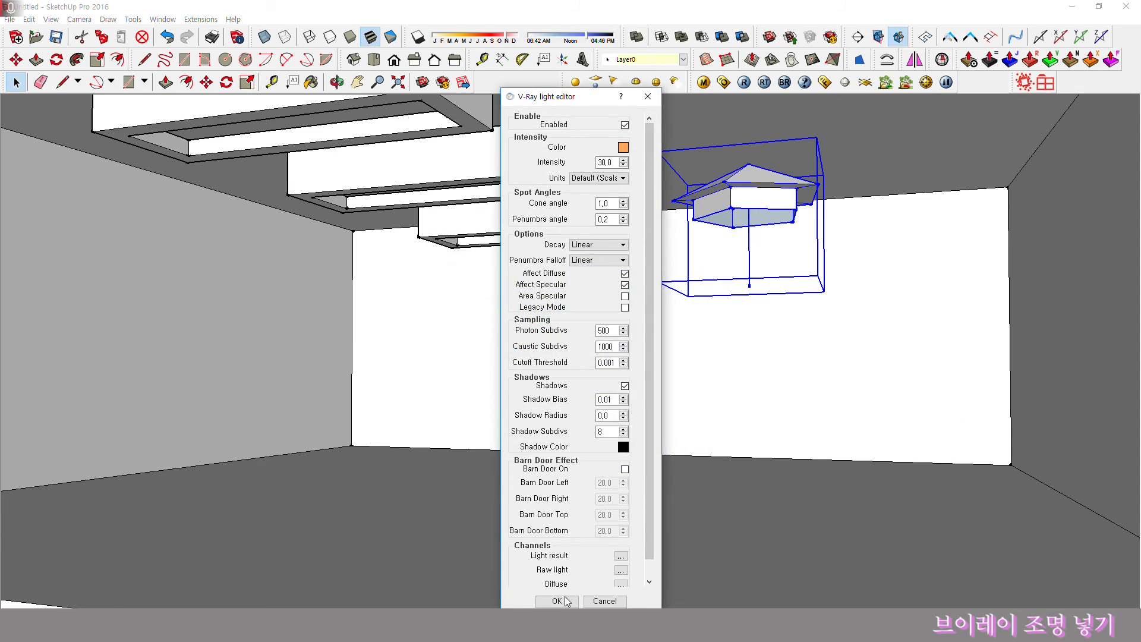
click(557, 601)
click(744, 82)
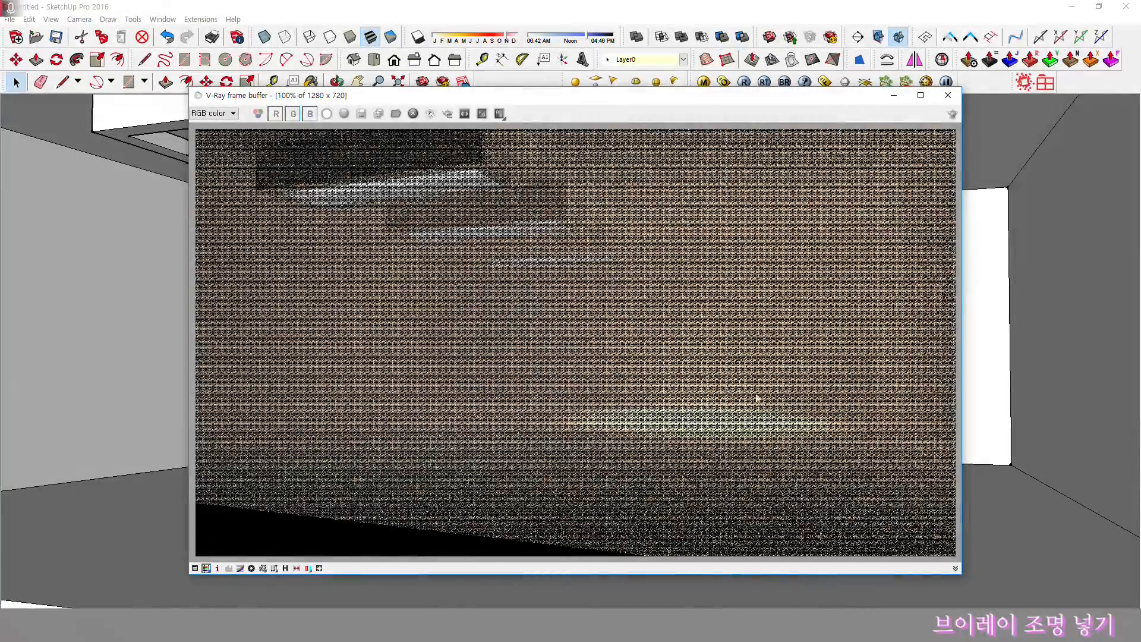
click(948, 95)
Edit the spotlight's cone angle in its V-Ray settings and test-render the room
right_click(769, 178)
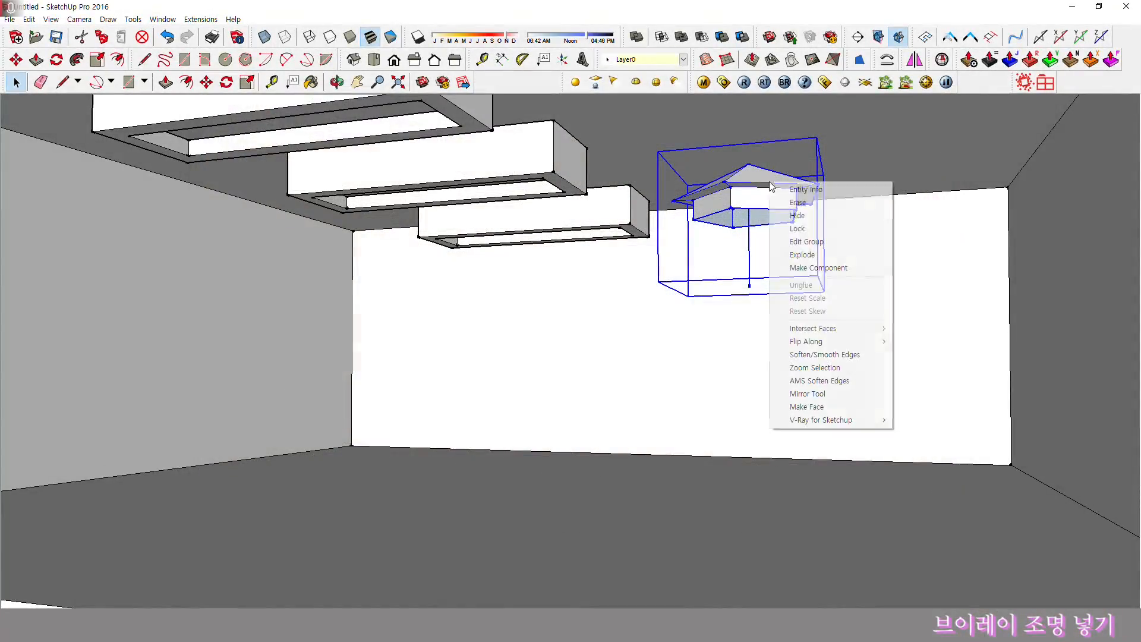
mouse_move(844, 422)
click(909, 421)
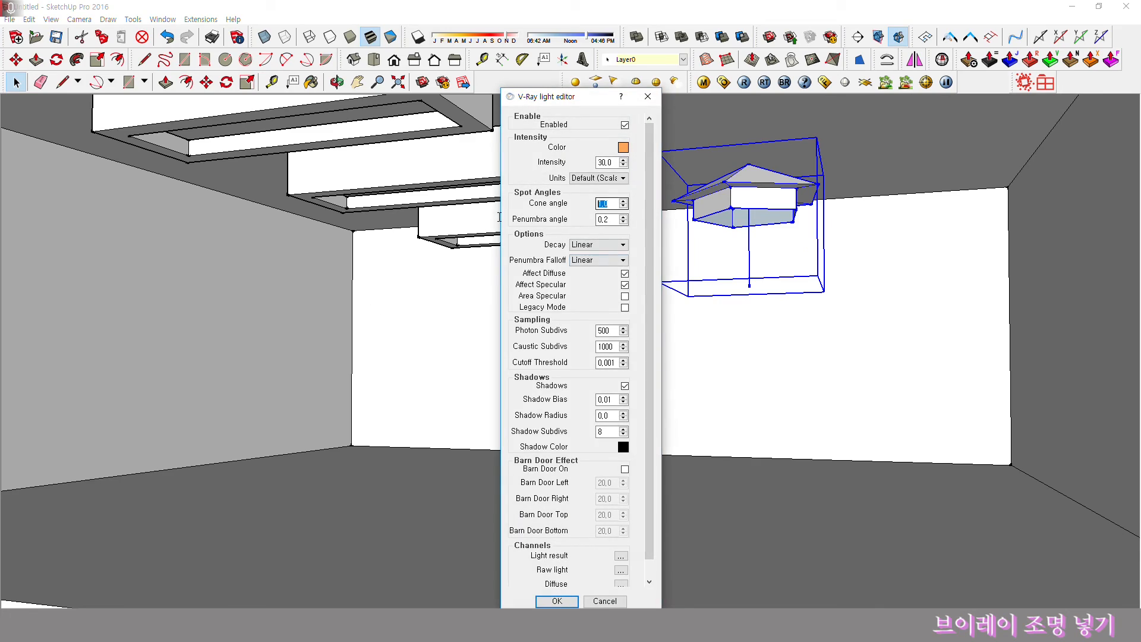
key(Return)
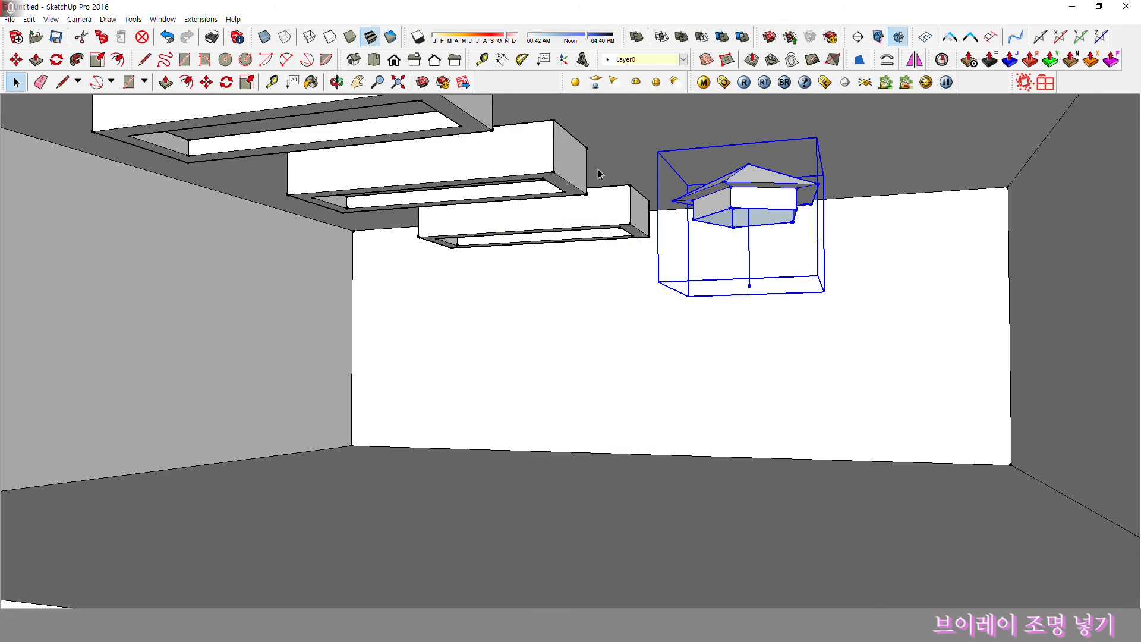
click(744, 82)
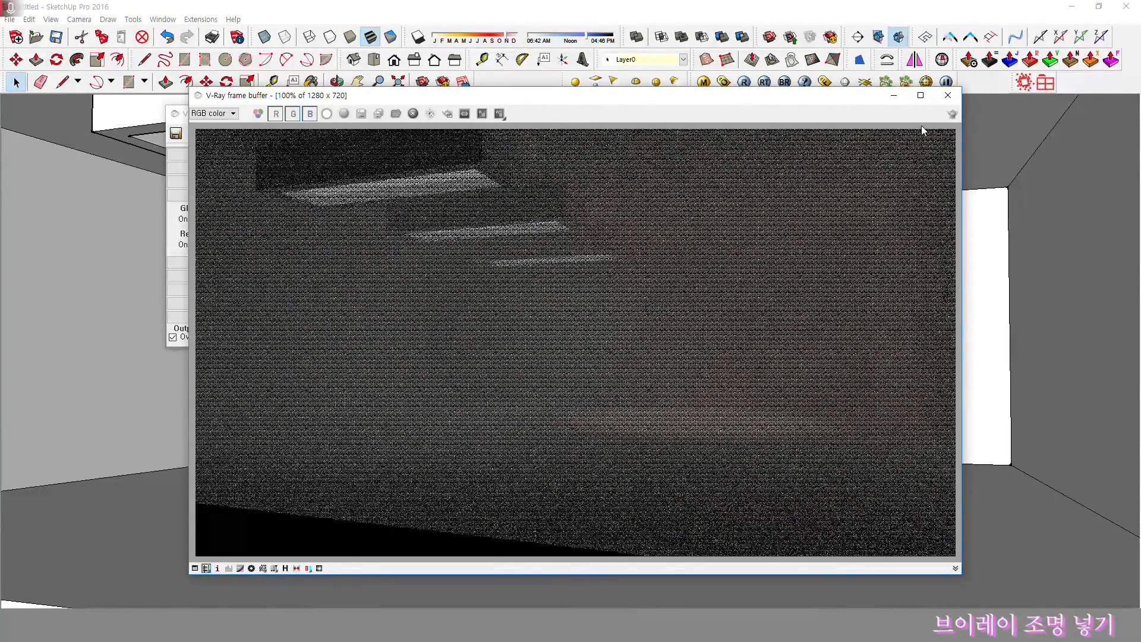
click(945, 96)
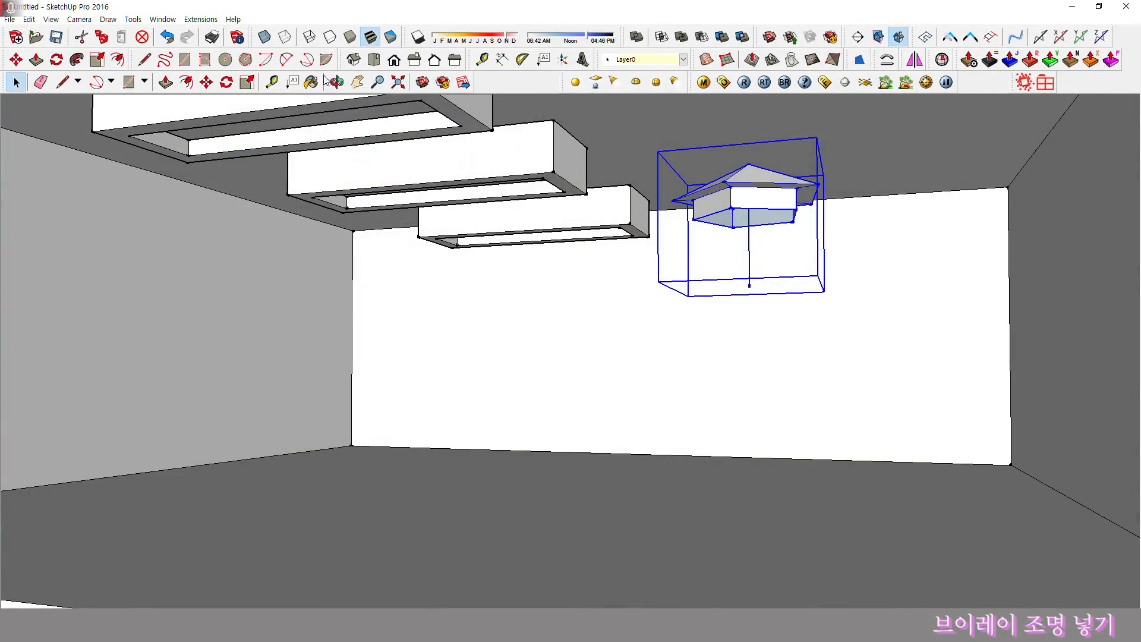
Draw a circle on the ceiling above the spotlight and group it
click(225, 60)
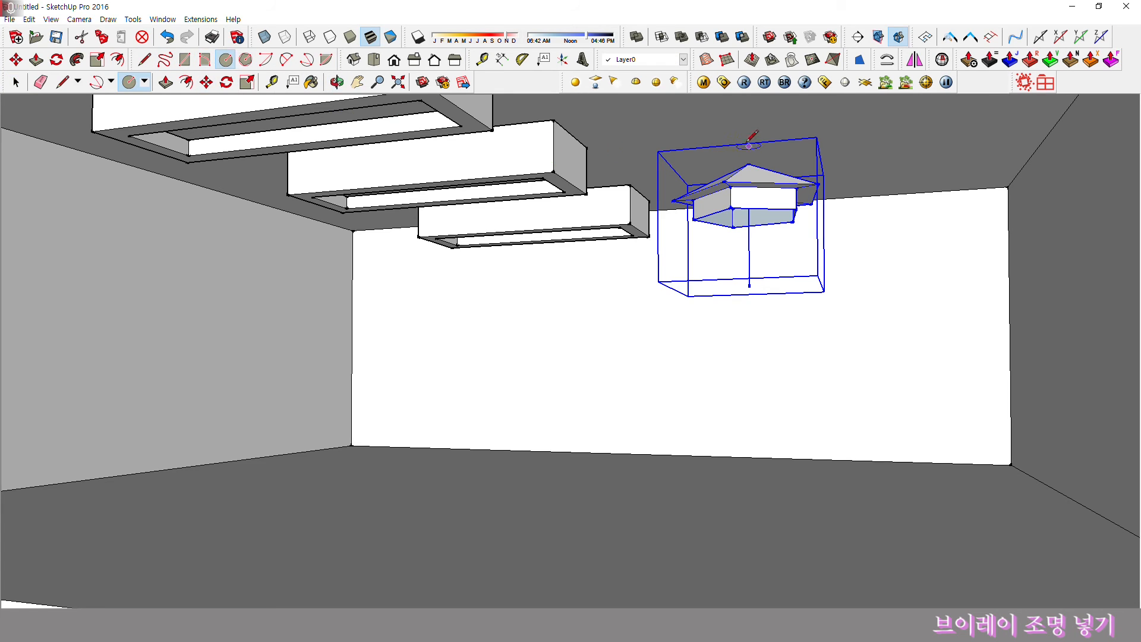
click(761, 133)
key(space)
double_click(727, 140)
key(g)
triple_click(726, 140)
triple_click(723, 139)
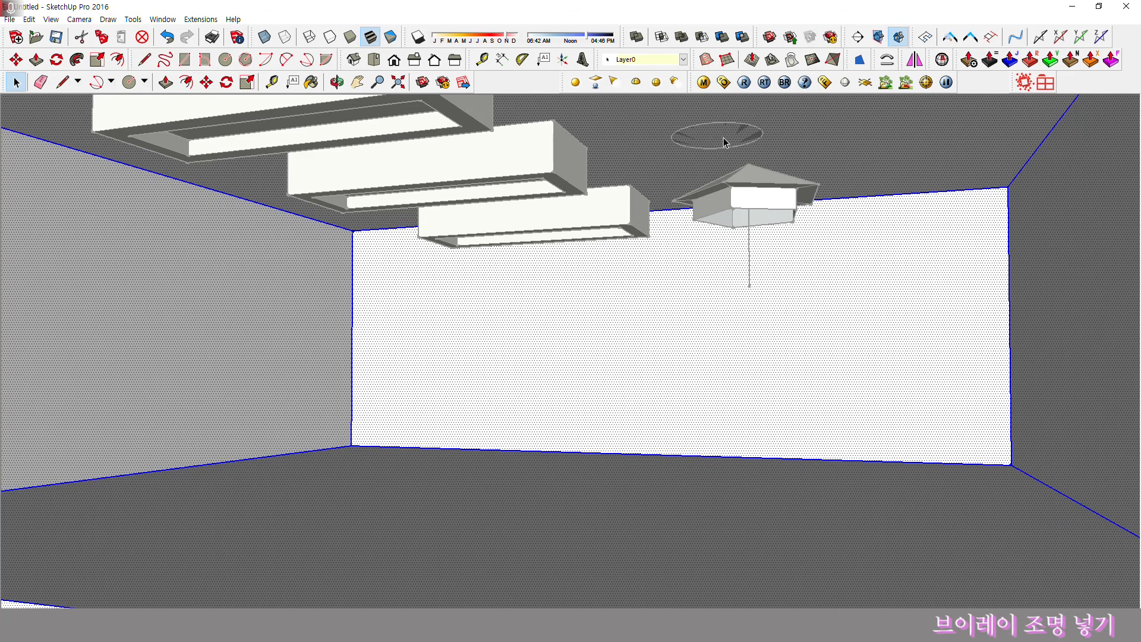
Extrude the grouped ceiling circle downward into a shallow disc
key(Escape)
double_click(722, 136)
double_click(721, 137)
key(p)
click(721, 135)
click(721, 146)
key(space)
key(Escape)
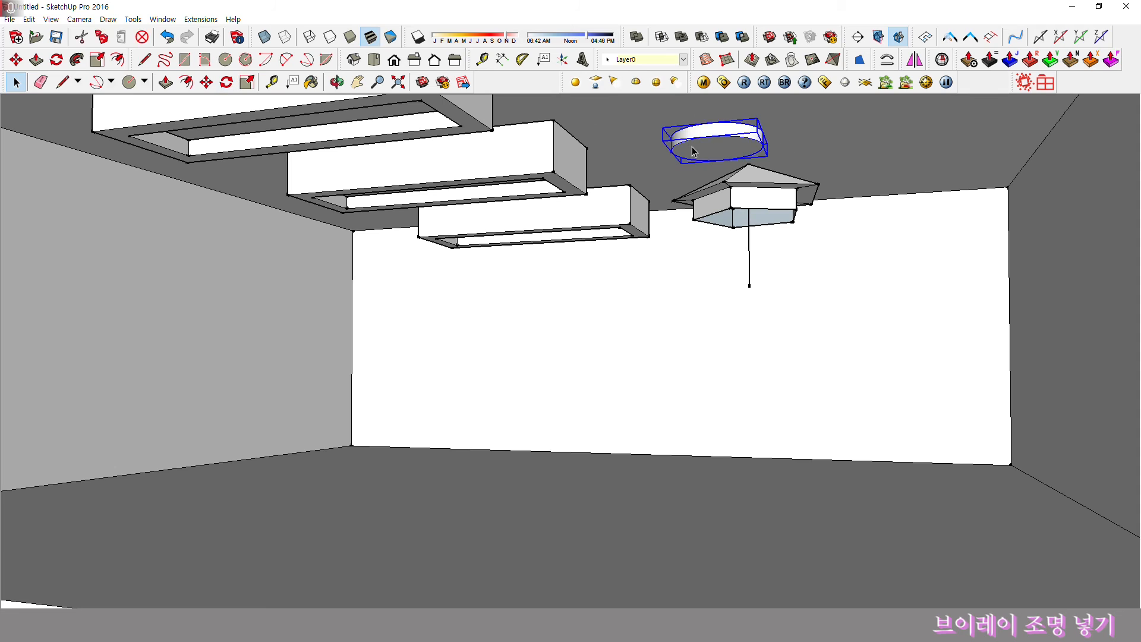
Offset the edge of the disc's underside inward and recess the inner circle to form a ring fixture
double_click(705, 155)
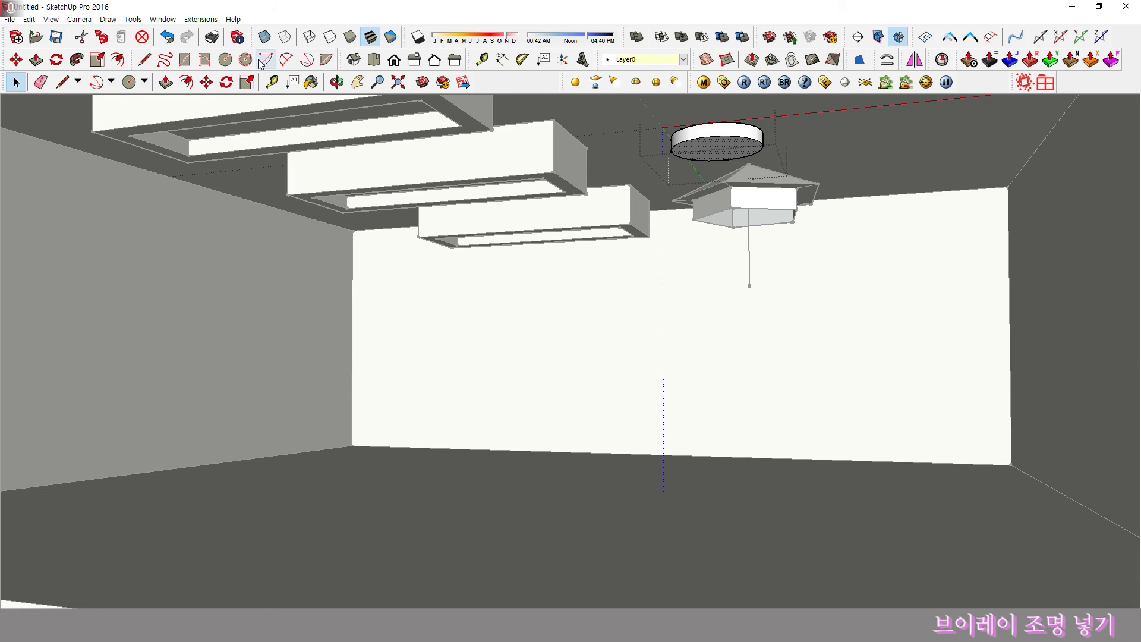
click(118, 60)
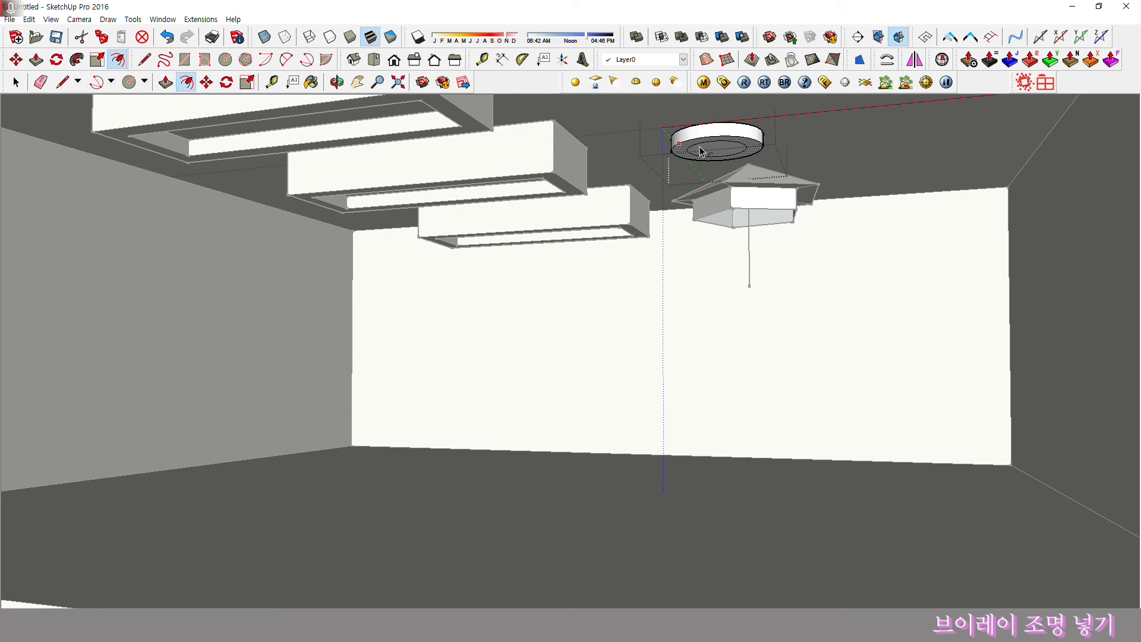
key(space)
click(708, 153)
key(p)
double_click(709, 153)
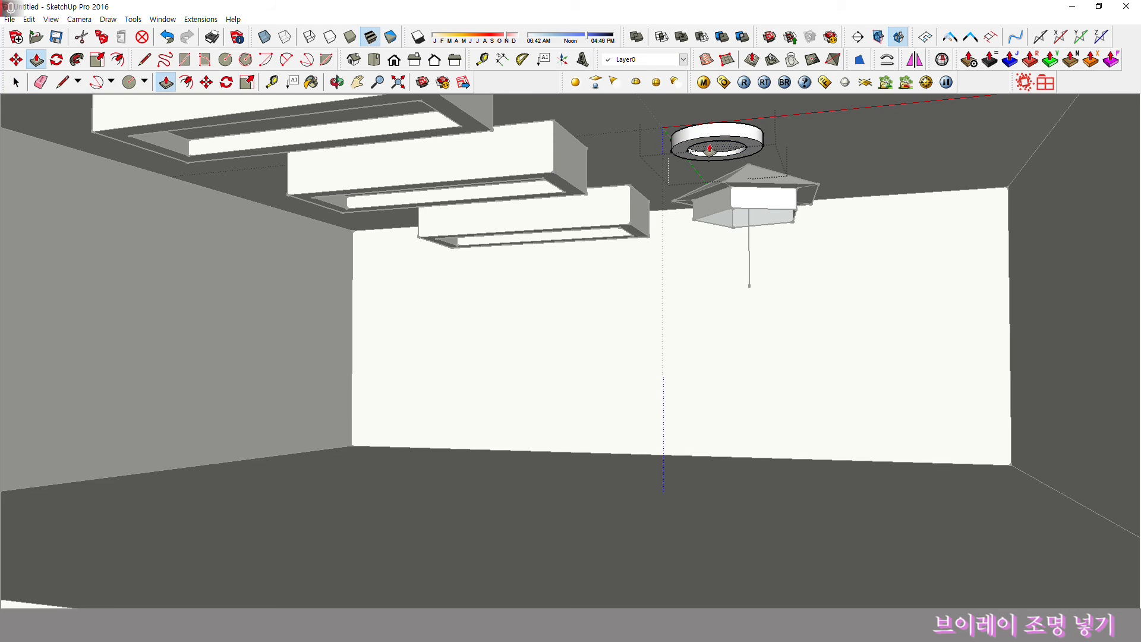
Move the spotlight by its apex to sit centered just below the ring fixture's opening
key(space)
click(803, 170)
click(769, 179)
key(m)
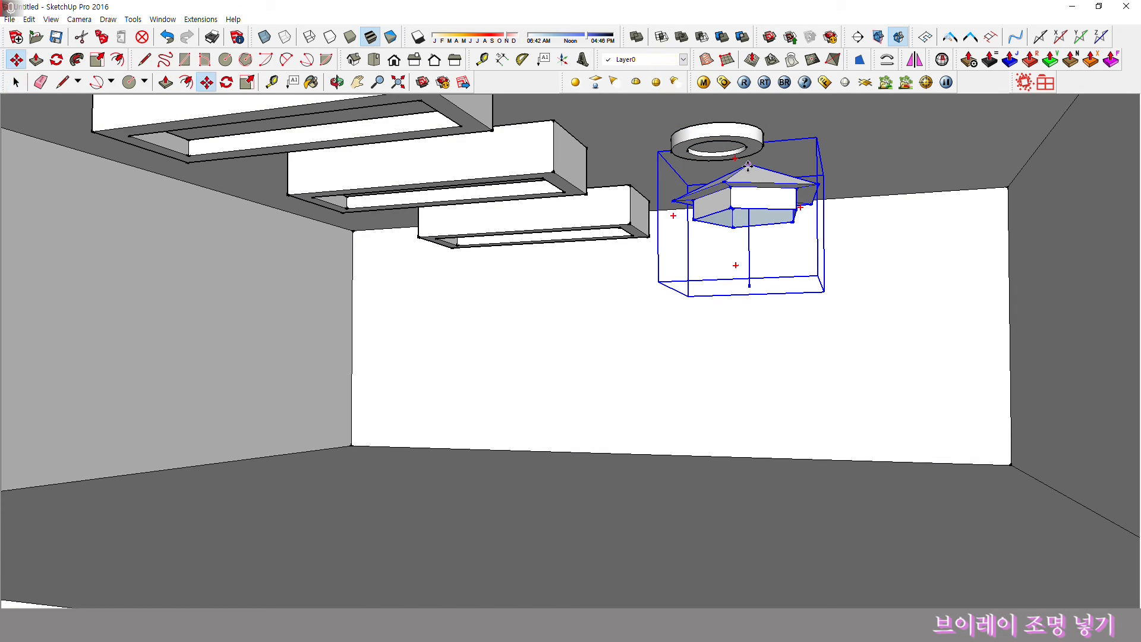
click(748, 166)
click(720, 153)
key(space)
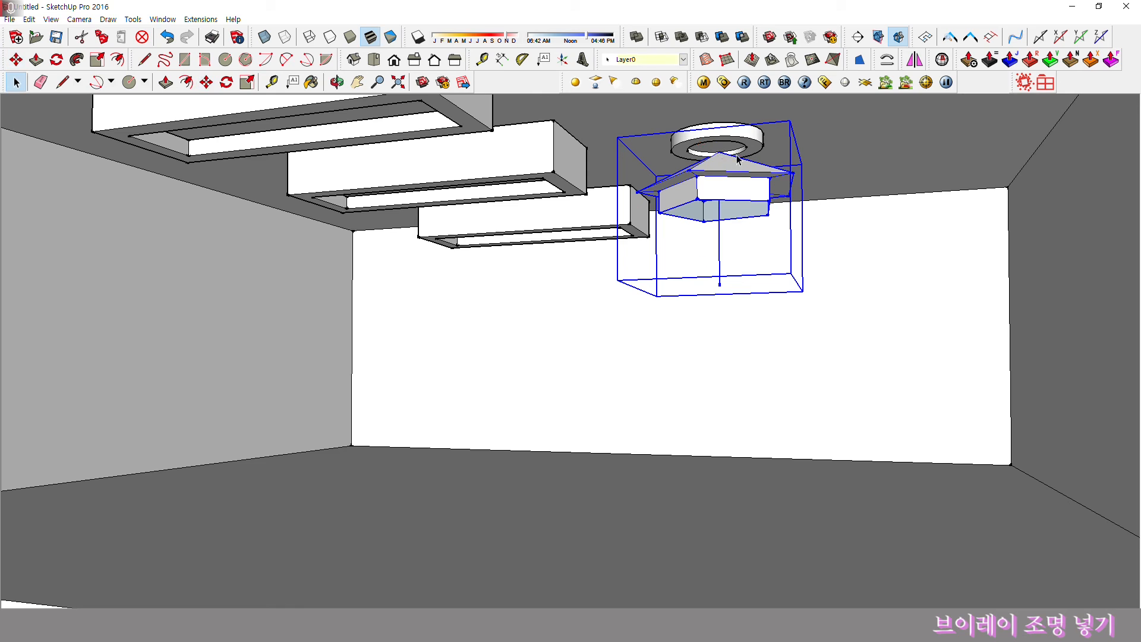
Select the recessed circular face inside the ring fixture and test-render the room
click(731, 150)
triple_click(730, 149)
scroll(732, 148, up, 3)
middle_drag(731, 148, 702, 131)
double_click(709, 128)
scroll(722, 113, down, 2)
middle_drag(738, 185, 742, 179)
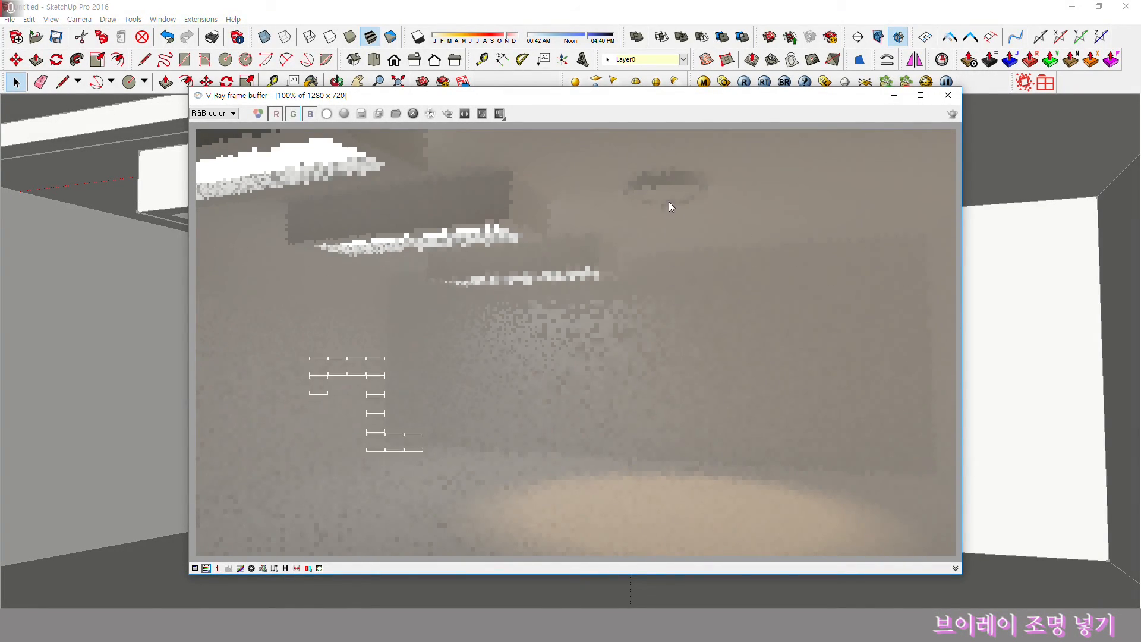
click(947, 95)
Create a Standard V-Ray material and rename it 스팟 라이팅
click(704, 83)
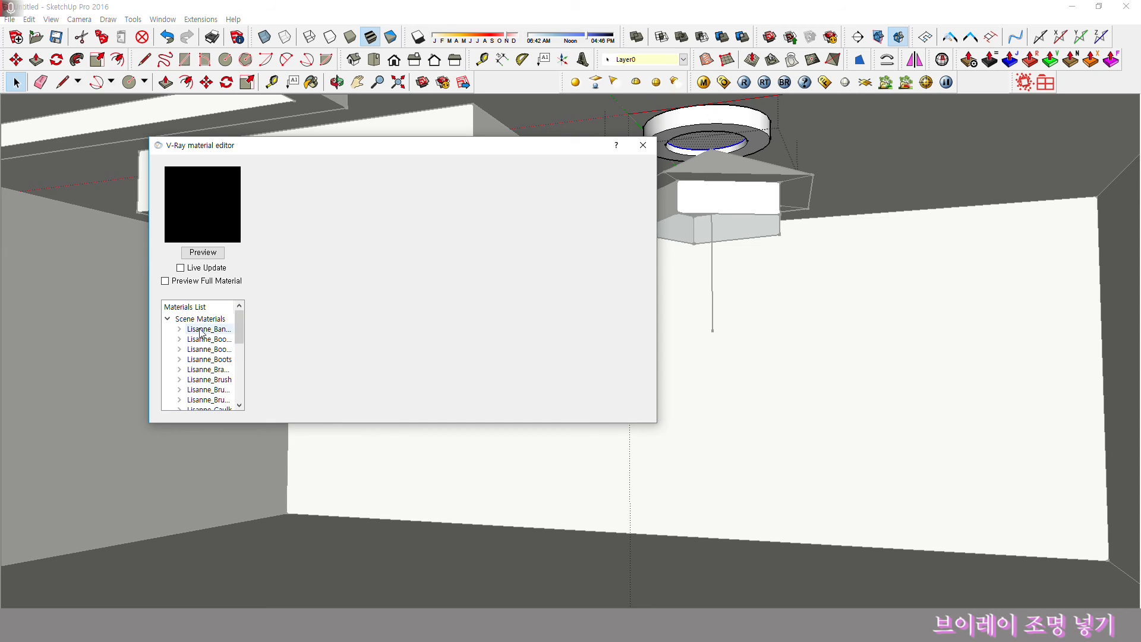
right_click(200, 321)
mouse_move(256, 330)
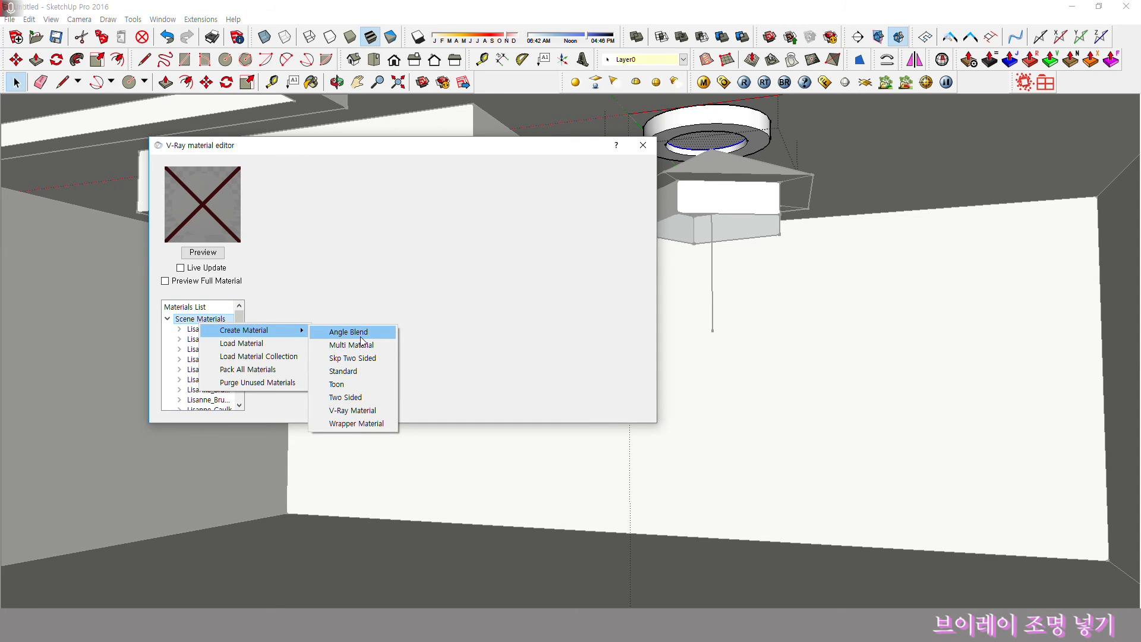
click(361, 371)
right_click(209, 331)
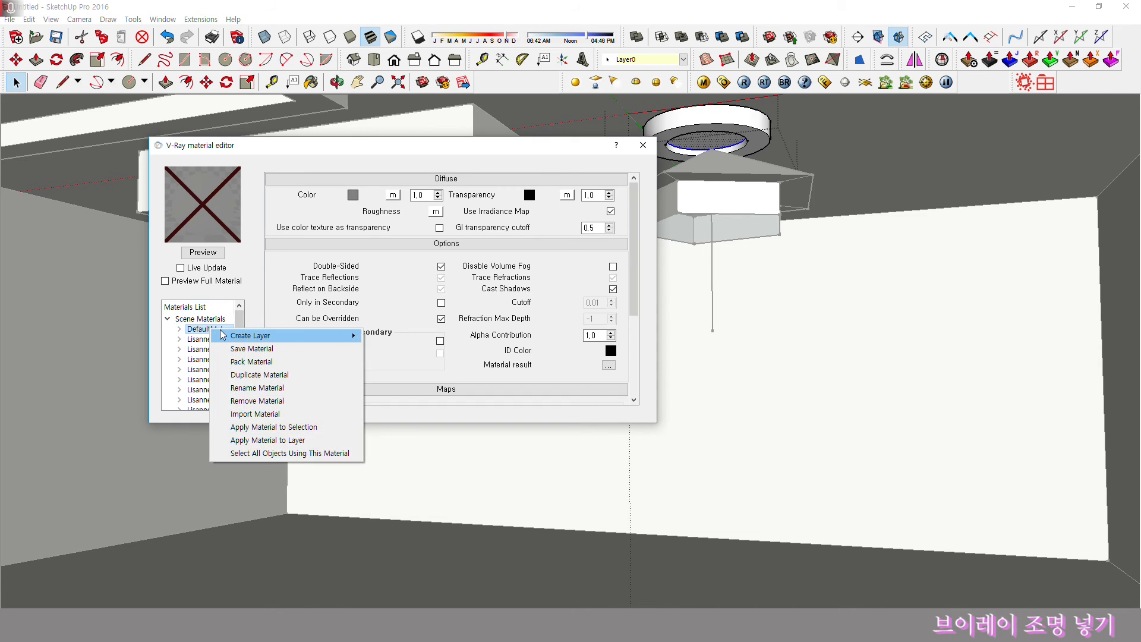
mouse_move(223, 332)
click(257, 387)
text(ㄹ)
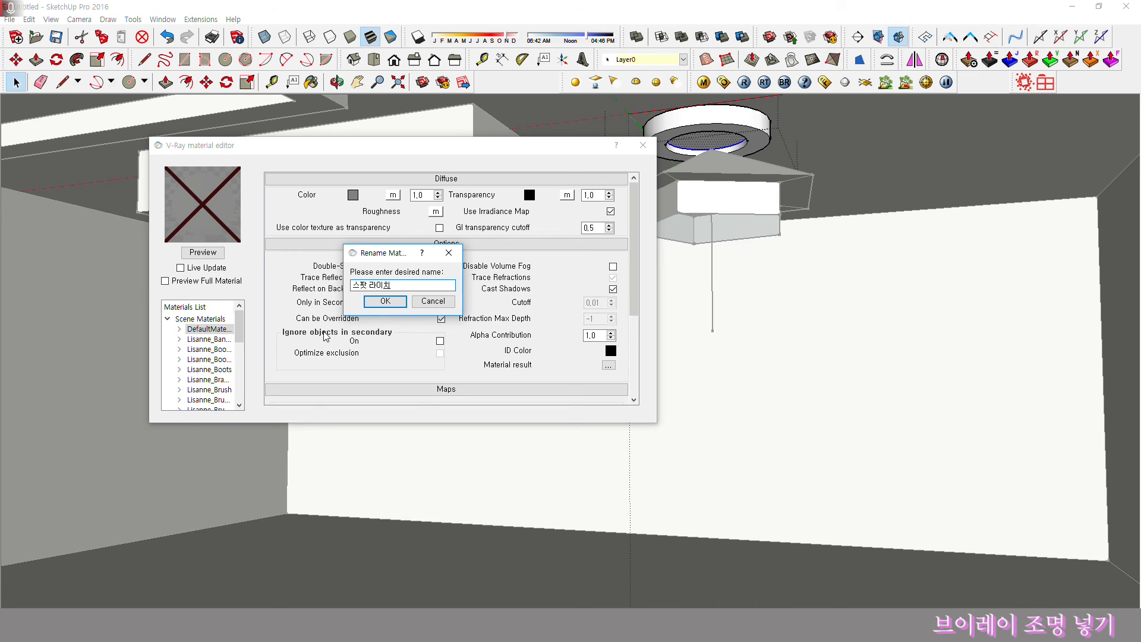
text(스팟 라이티ㅇ)
key(Return)
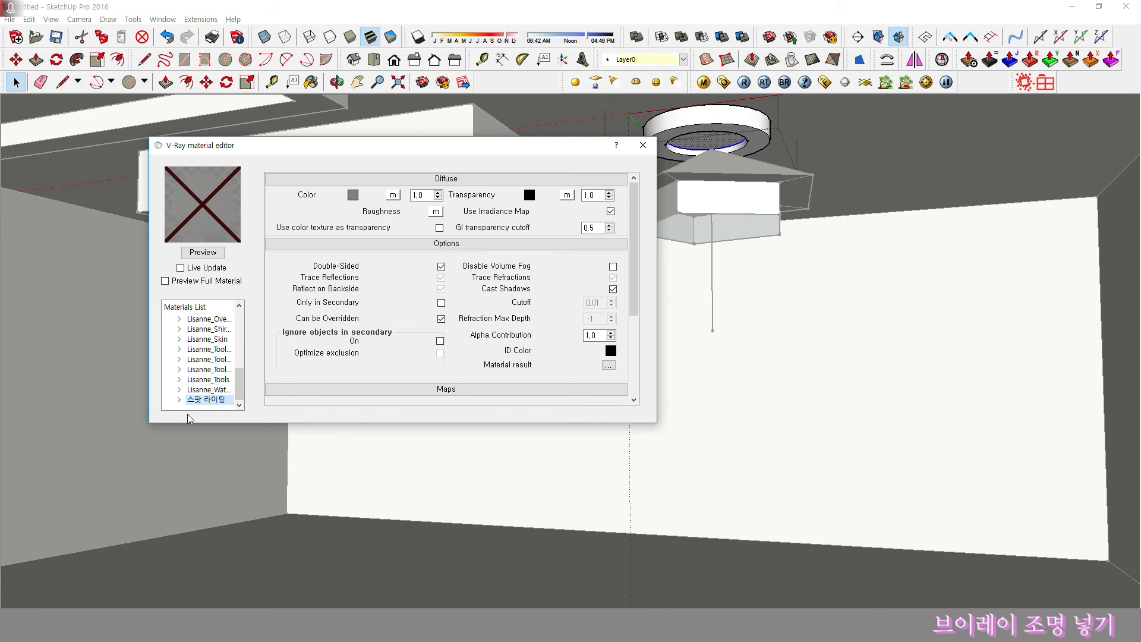
Add an Emissive layer to the 스팟 라이팅 material, set its color to the saved orange custom color, and preview it
right_click(200, 404)
mouse_move(273, 409)
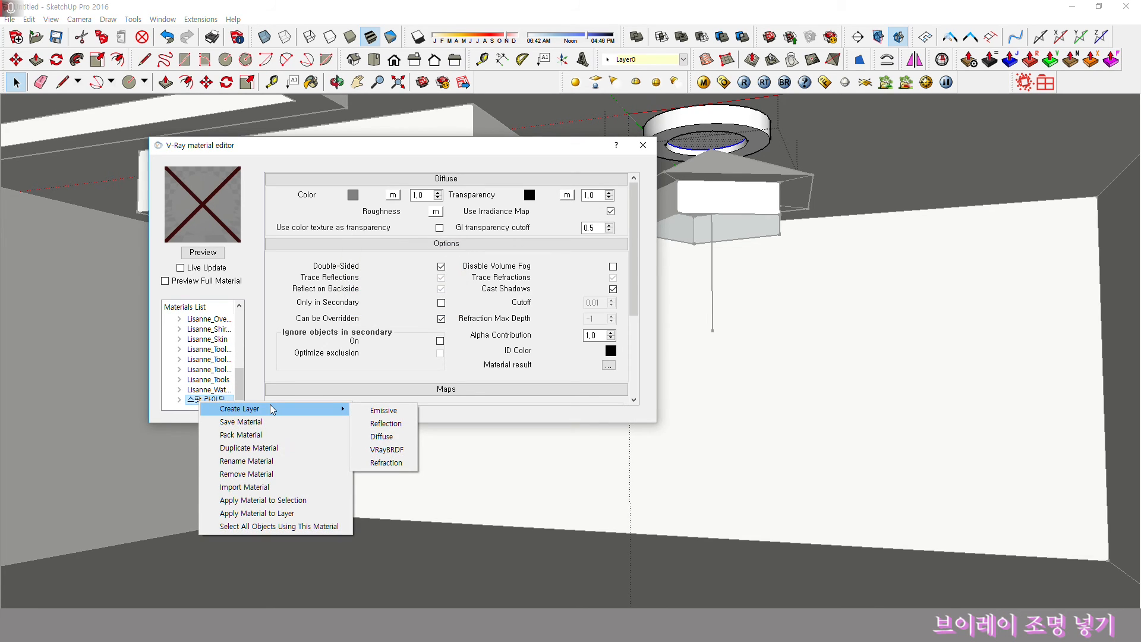
click(384, 417)
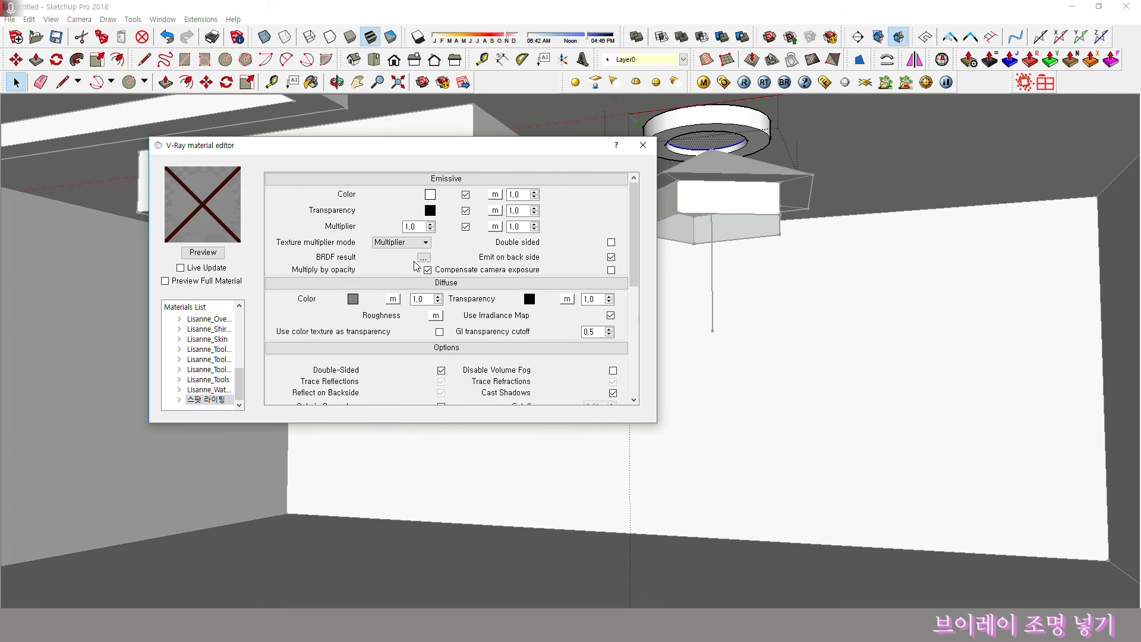
click(431, 195)
click(266, 328)
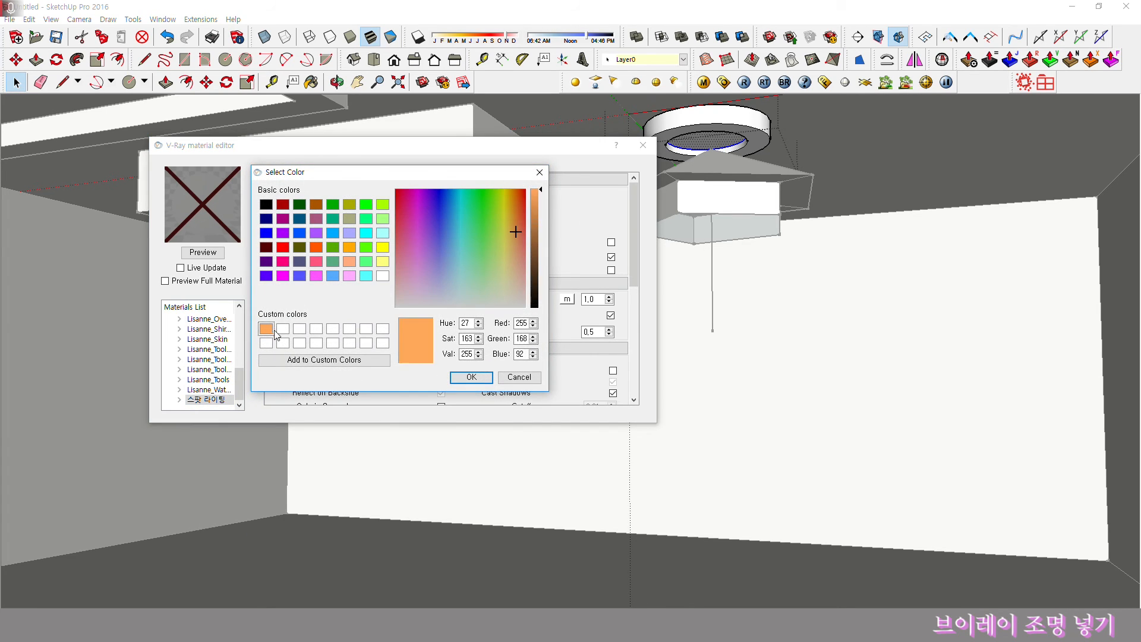
click(470, 378)
click(211, 252)
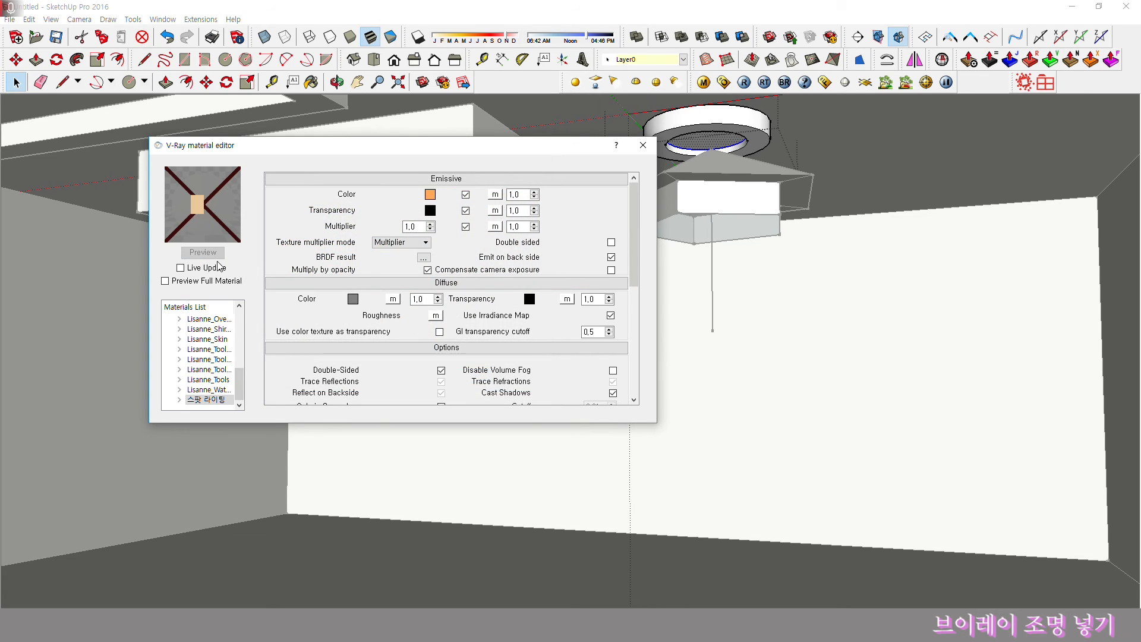
click(643, 147)
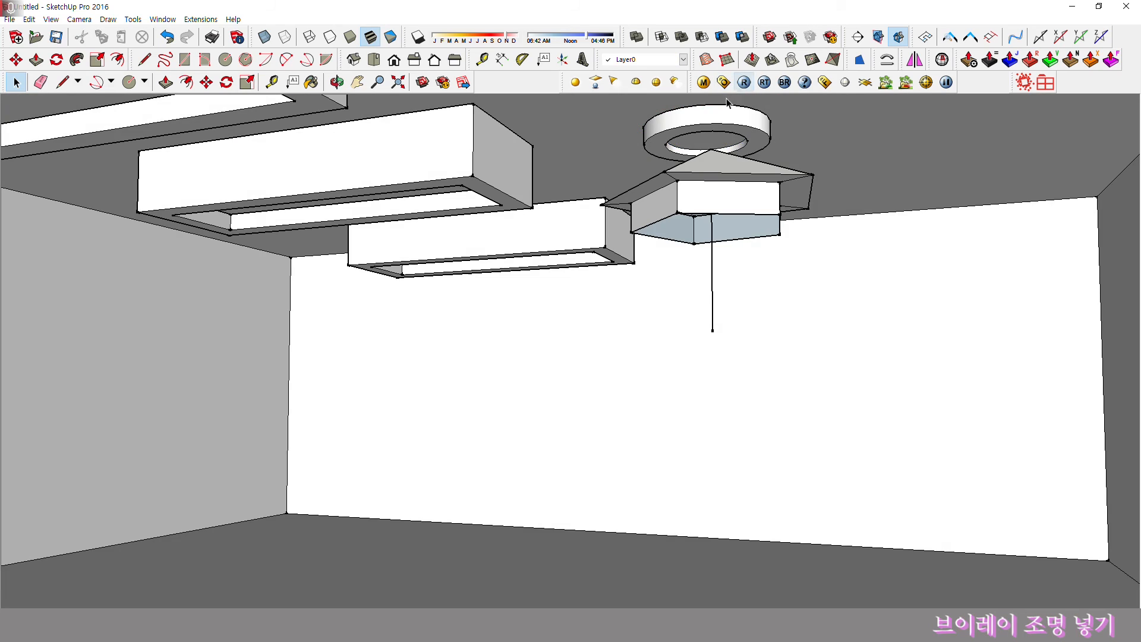
Apply the 스팟 라이팅 material to the ring fixture's recessed face and test-render the room
triple_click(703, 147)
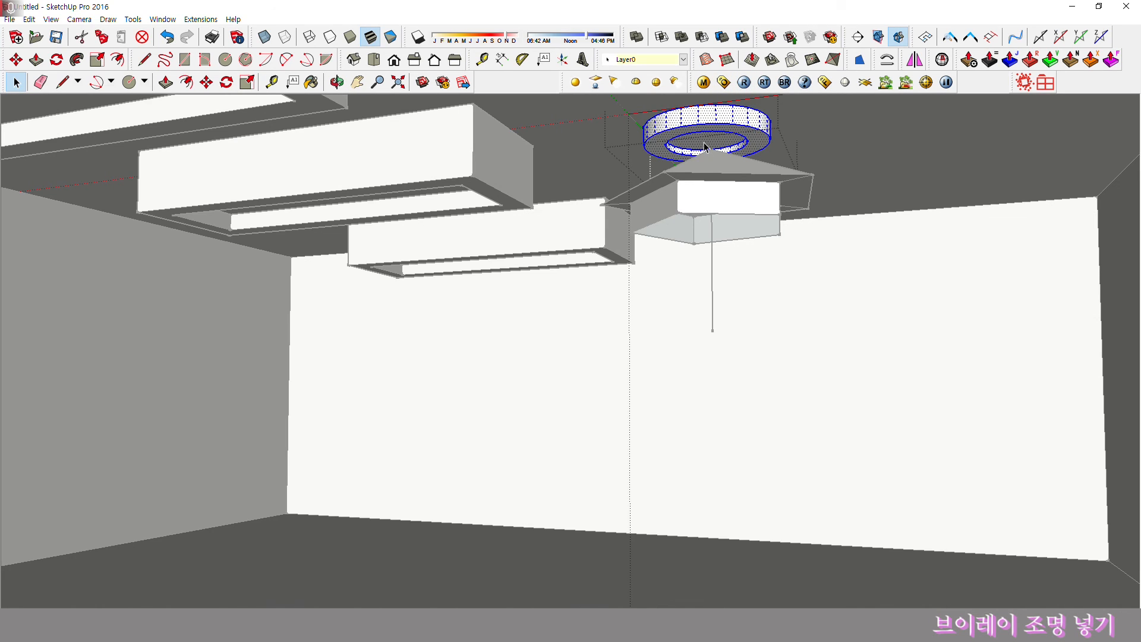
click(712, 144)
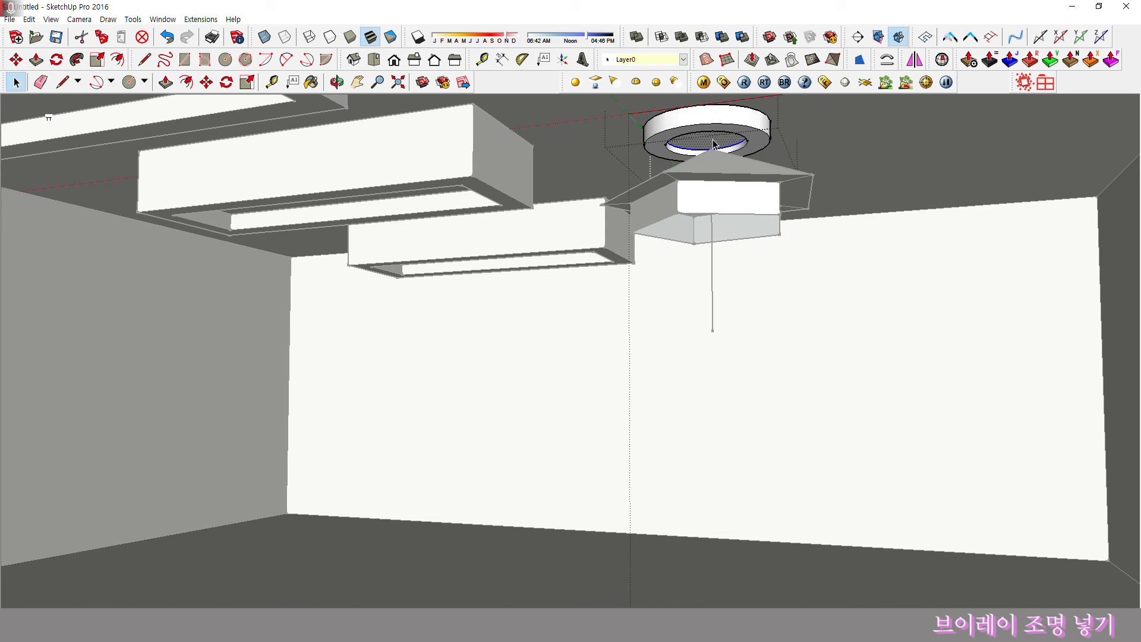
click(799, 149)
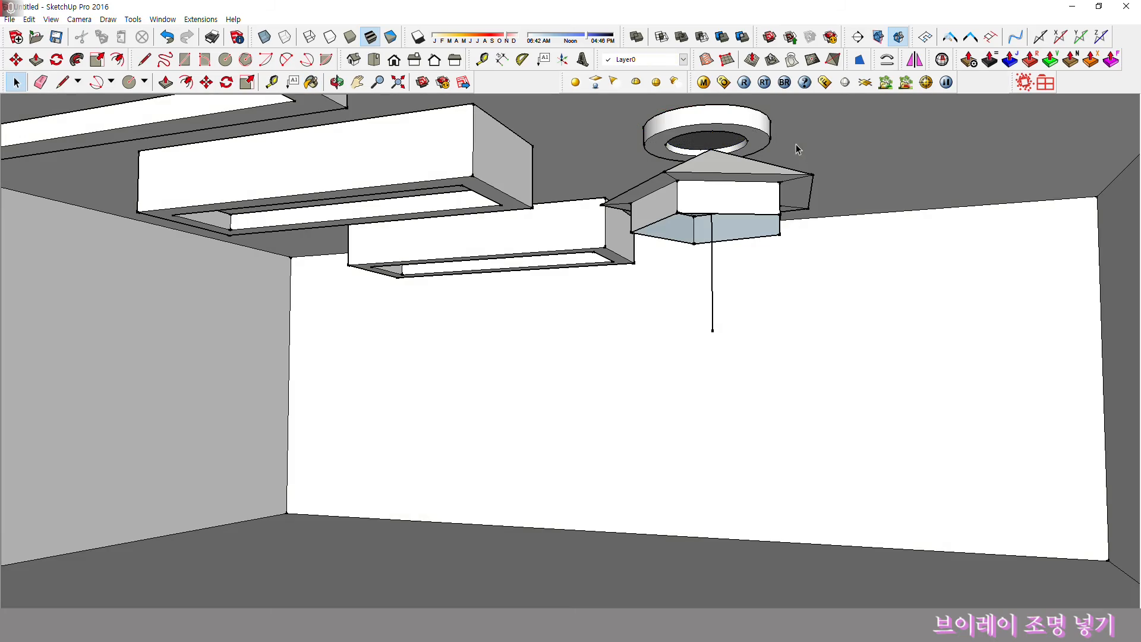
click(745, 82)
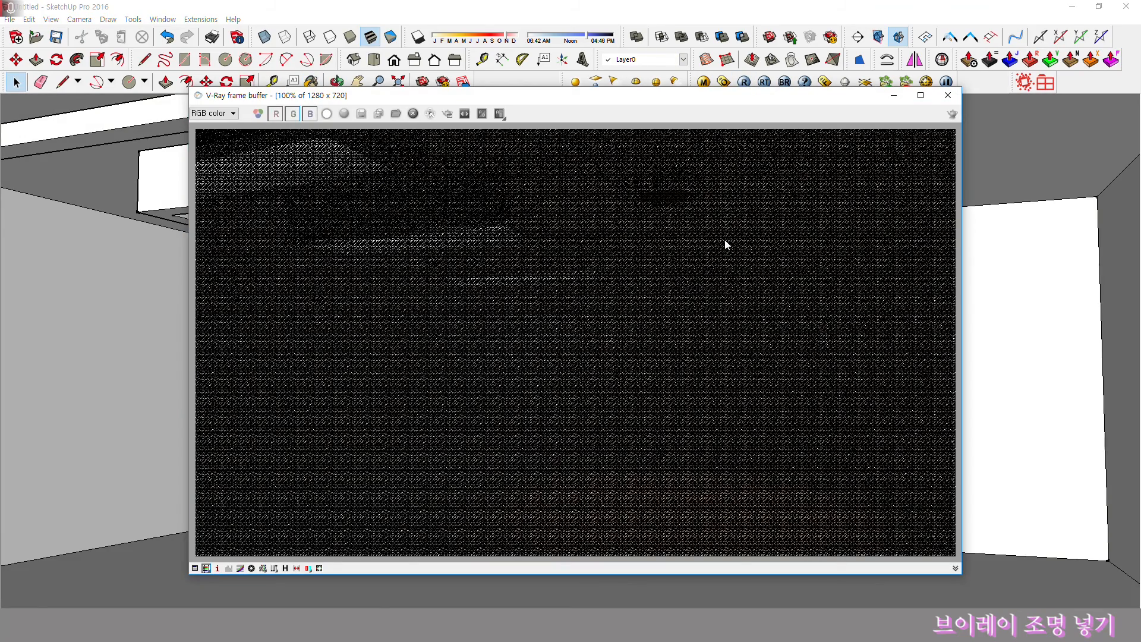
scroll(683, 196, up, 1)
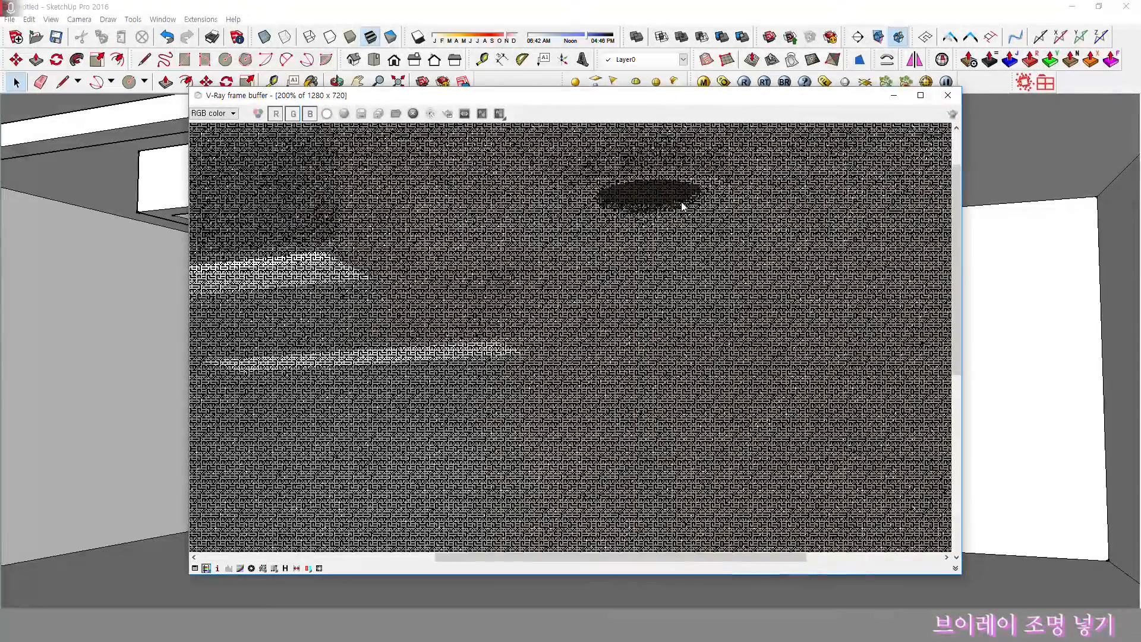
click(948, 95)
click(707, 144)
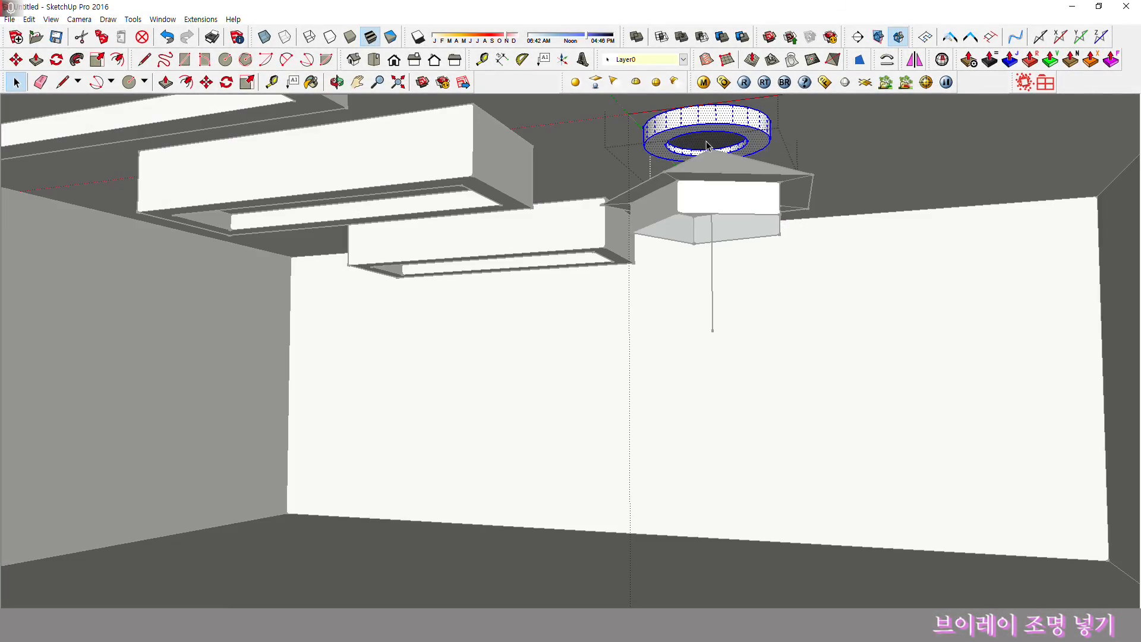
click(799, 150)
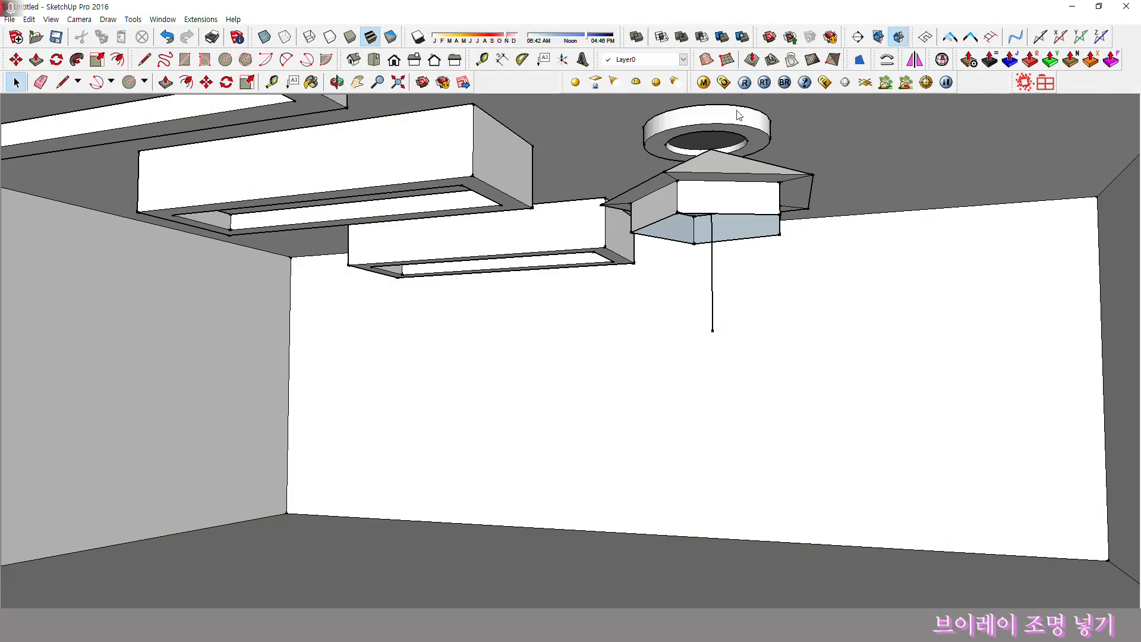
click(744, 83)
click(948, 95)
Hide the rectangle light inside the middle long light box
triple_click(364, 193)
click(377, 206)
key(Escape)
middle_drag(382, 205, 392, 188)
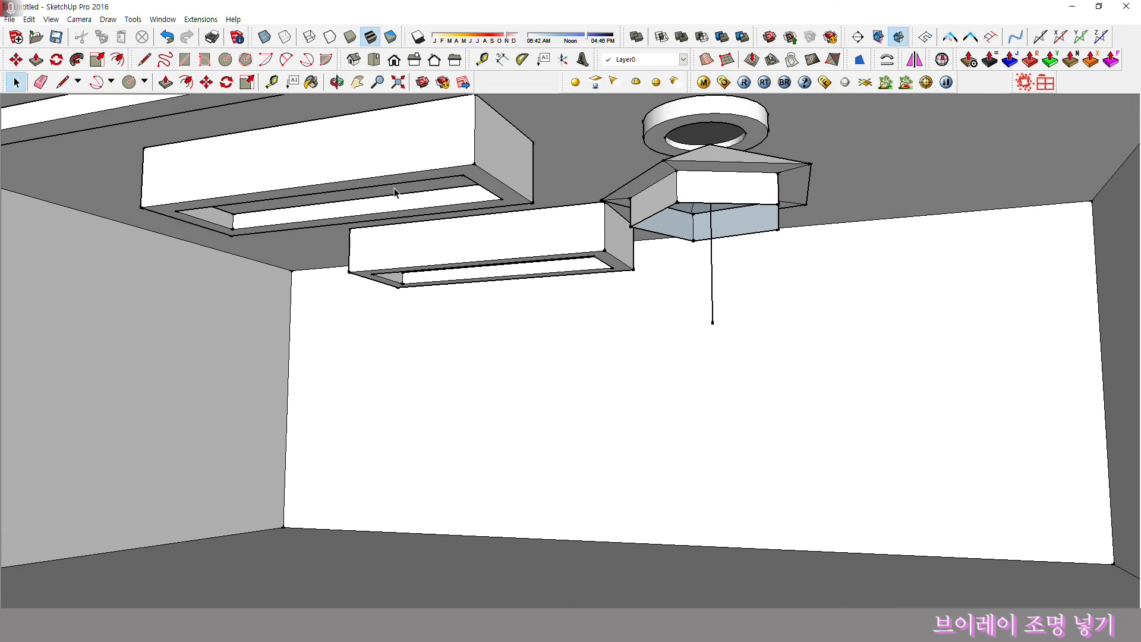
right_click(404, 195)
click(437, 225)
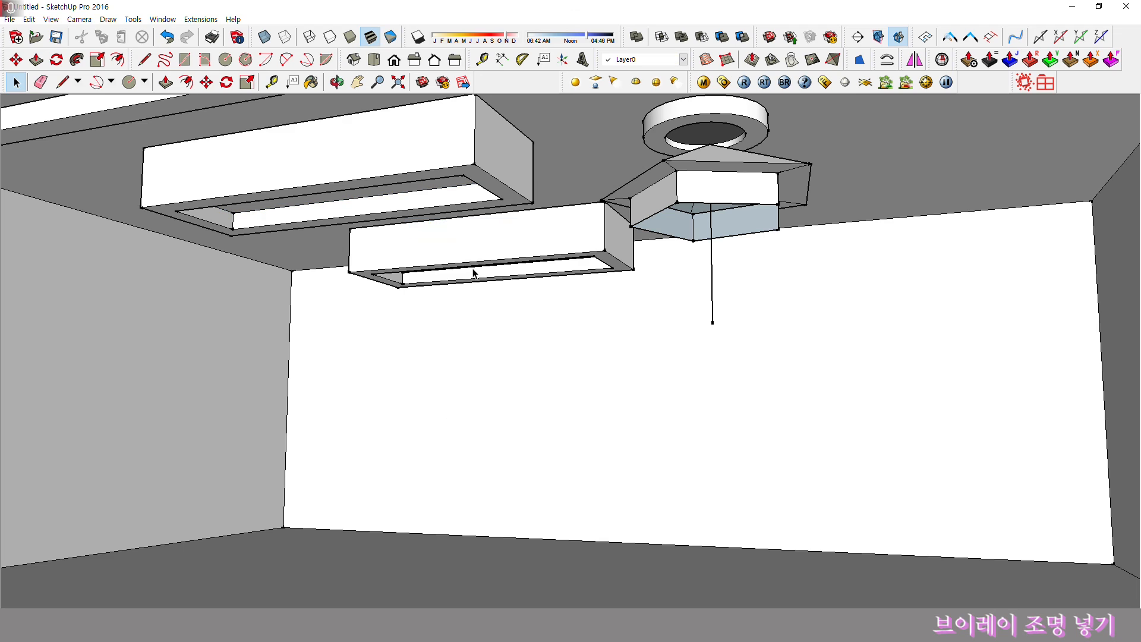
Hide the rectangle lights inside the farthest and nearest long light boxes
middle_drag(473, 268, 485, 273)
right_click(483, 271)
click(456, 279)
click(455, 281)
right_click(456, 285)
click(494, 314)
shift+middle_drag(297, 230, 336, 296)
click(202, 131)
right_click(202, 131)
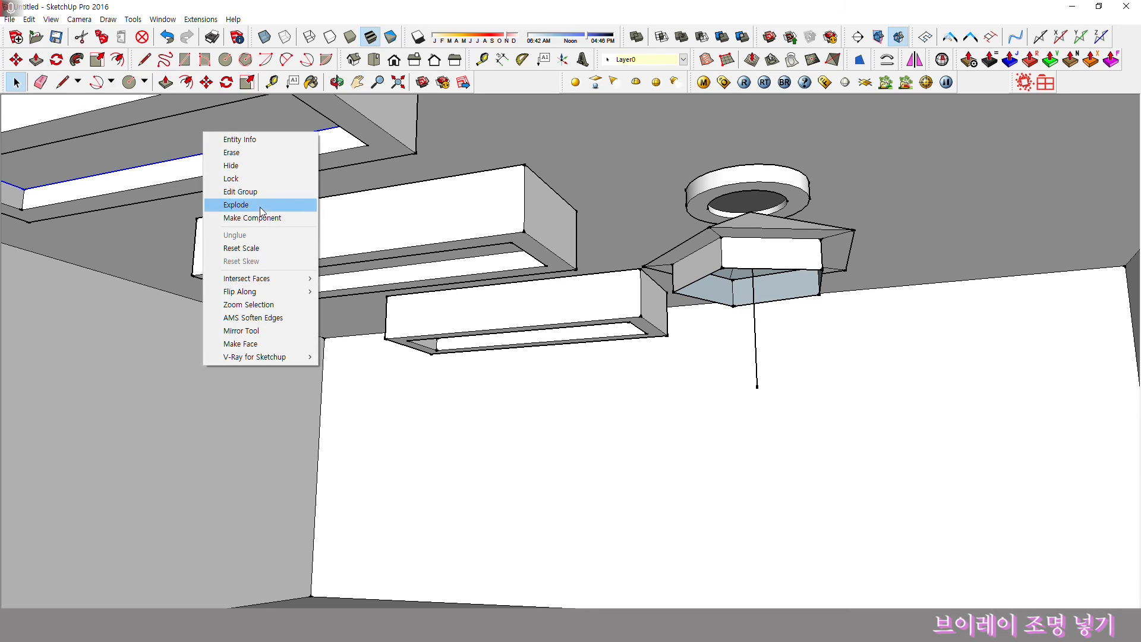
click(256, 166)
Test-render the room with the long boxes' rectangle lights hidden
shift+middle_drag(609, 239, 516, 237)
middle_drag(705, 217, 675, 224)
click(753, 83)
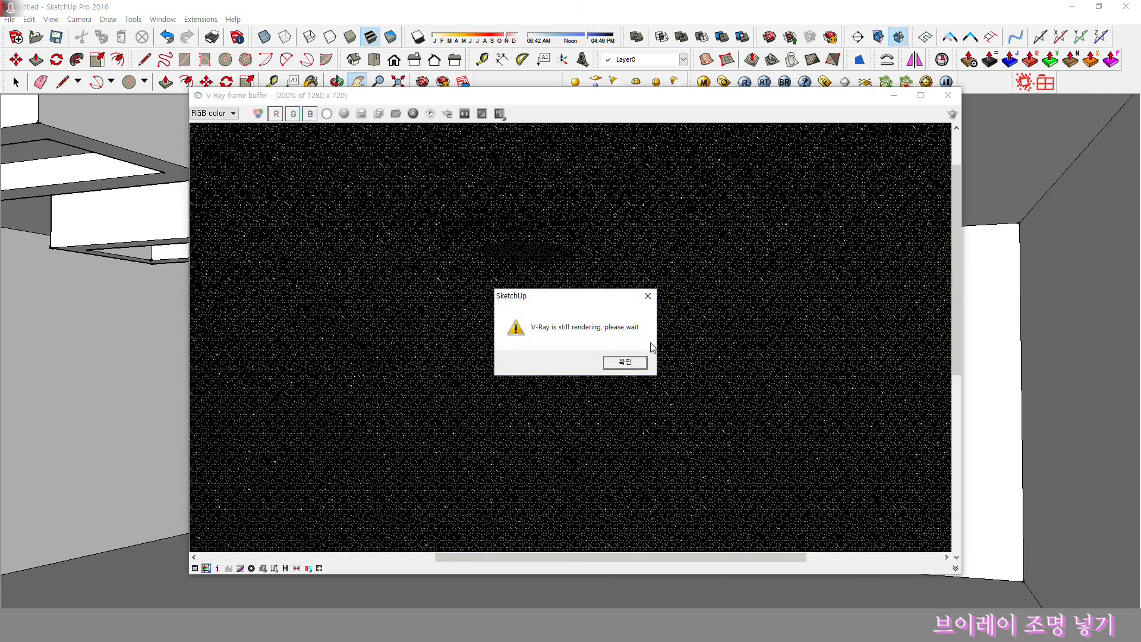
click(621, 362)
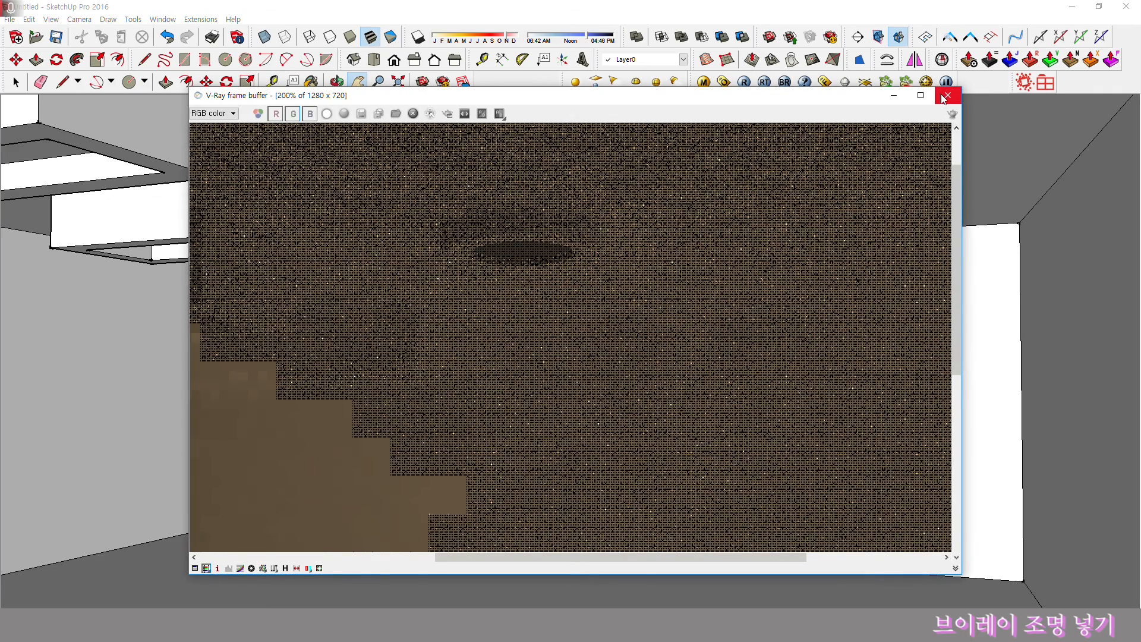
click(948, 95)
Set the 스팟 라이팅 material's emissive color to light yellow (255, 255, 127) and its multiplier to 2.0, and preview it
click(713, 81)
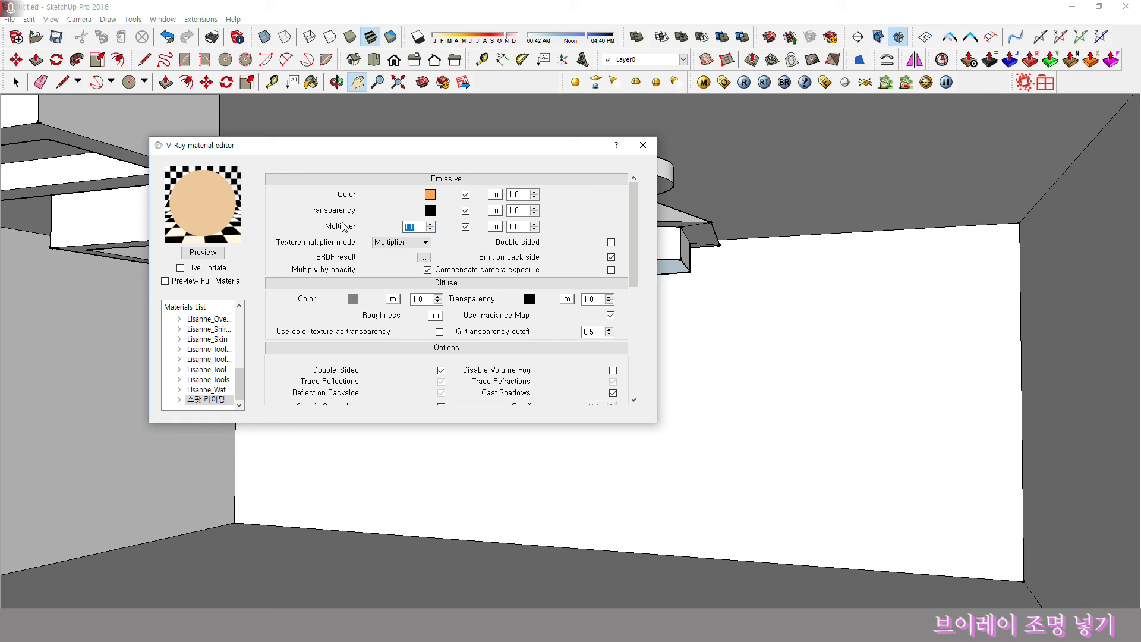
click(429, 195)
click(382, 261)
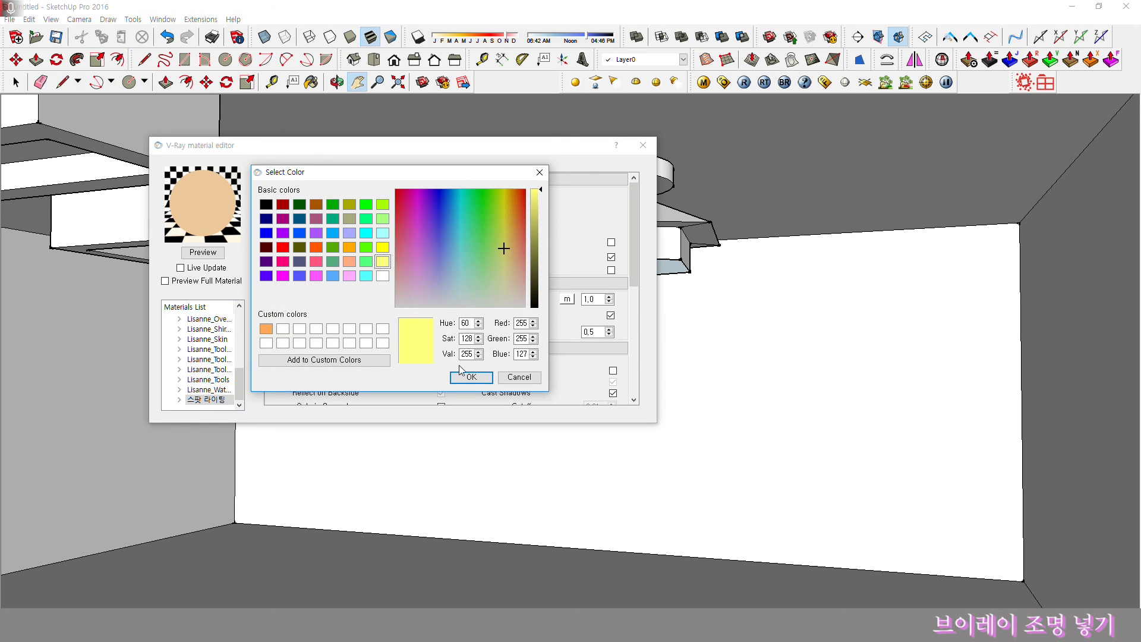
click(472, 376)
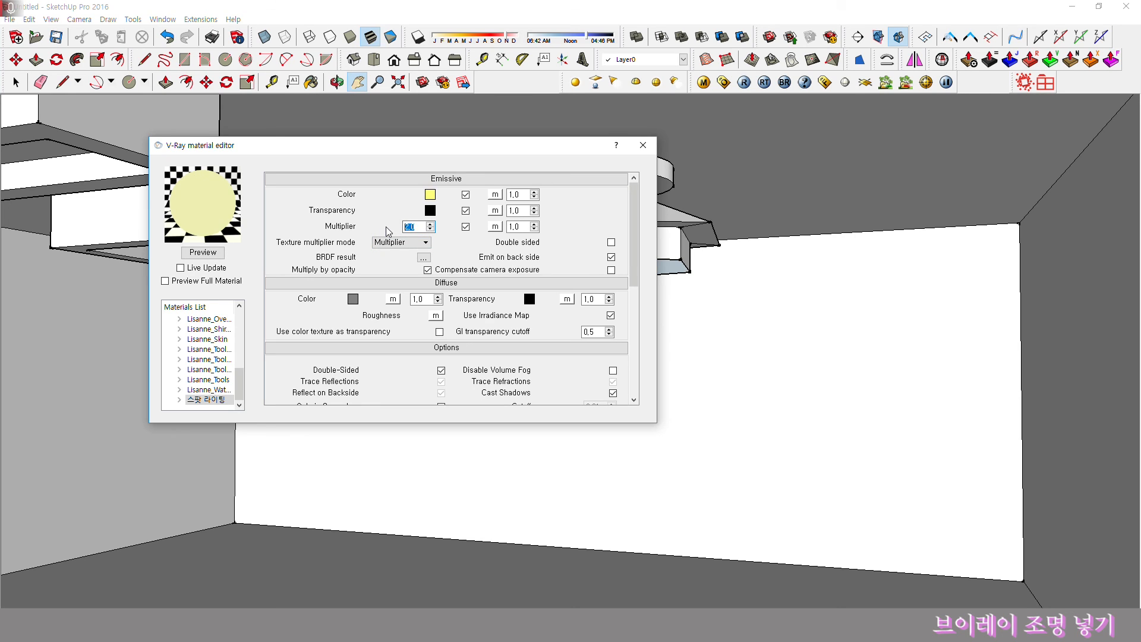
click(212, 255)
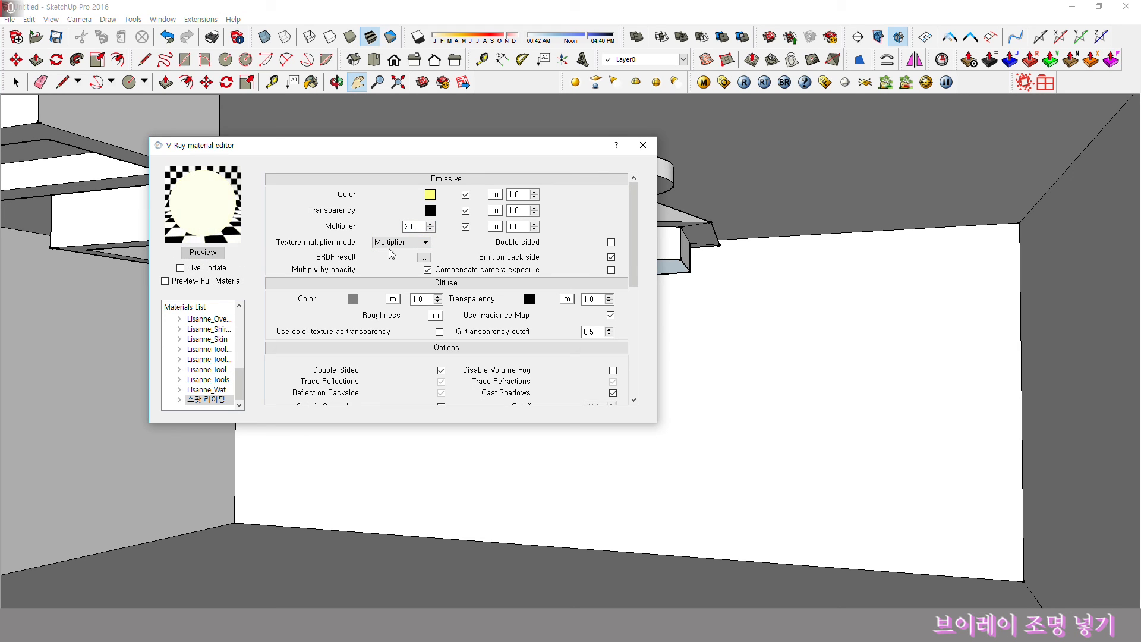
Test-render the room to check the 스팟 라이팅 material's glow on the ring fixture at multiplier 2.0
click(643, 145)
key(space)
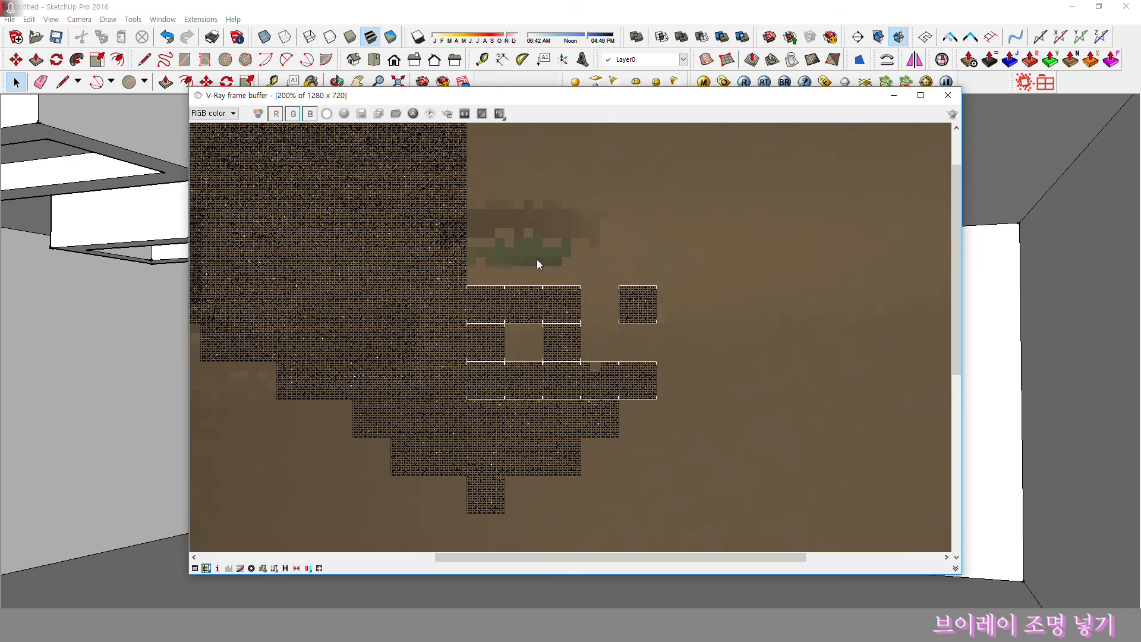
scroll(531, 256, down, 2)
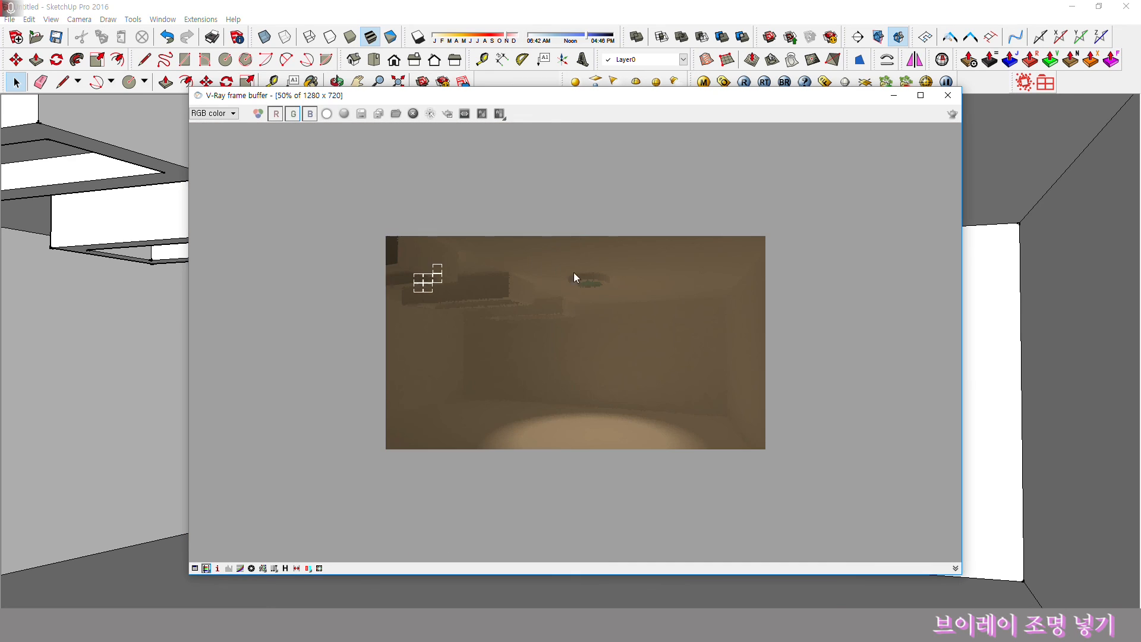
click(948, 95)
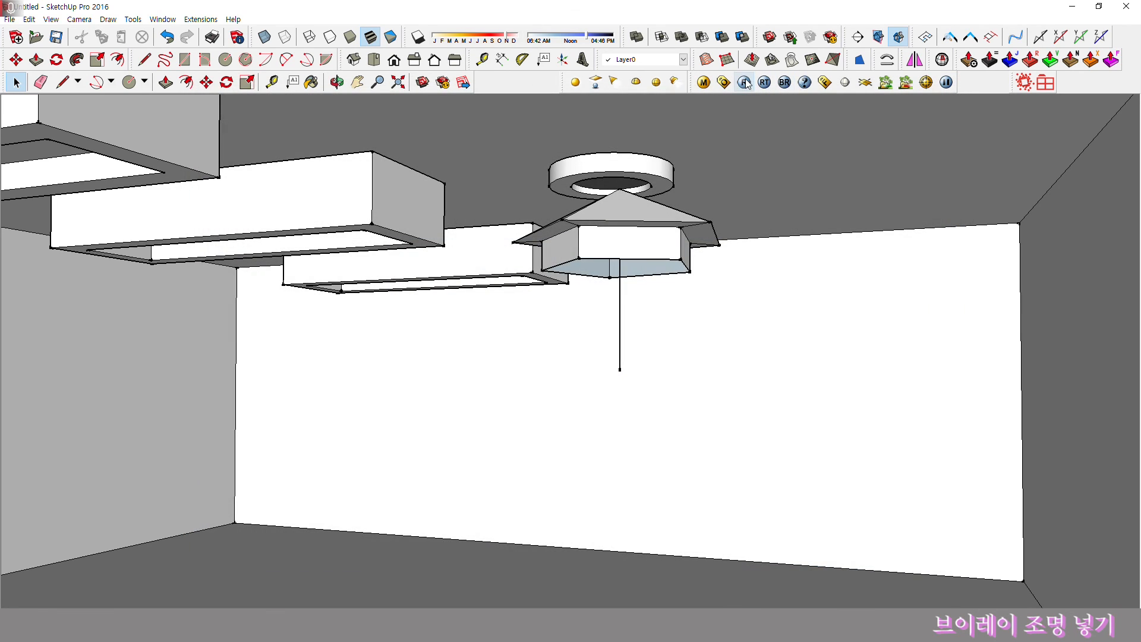
click(745, 83)
click(949, 96)
Set the 스팟 라이팅 material's emissive multiplier to 10.0 and test-render the room
click(703, 83)
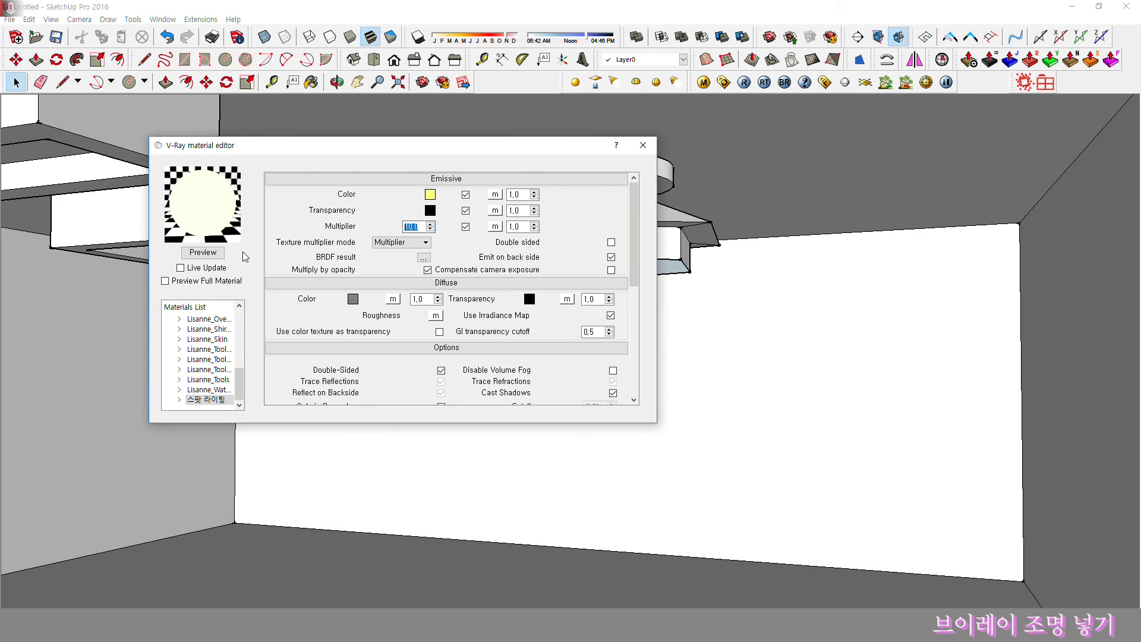
click(642, 145)
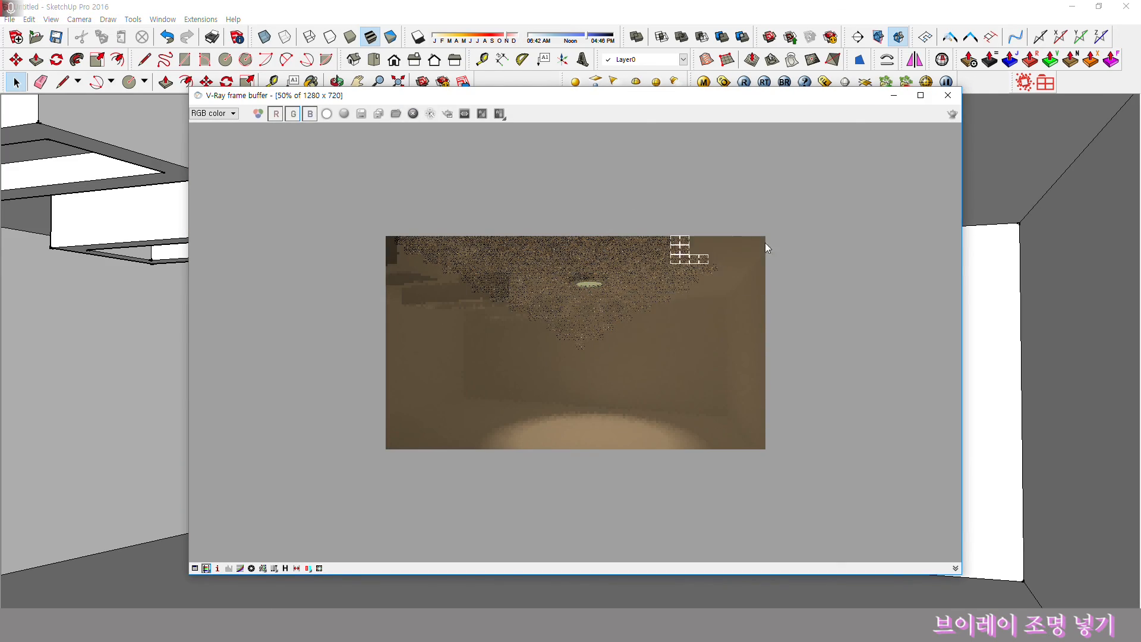
click(948, 96)
Change the 스팟 라이팅 material's emissive color to the saved custom orange (255, 168, 92) and test-render the room
click(704, 82)
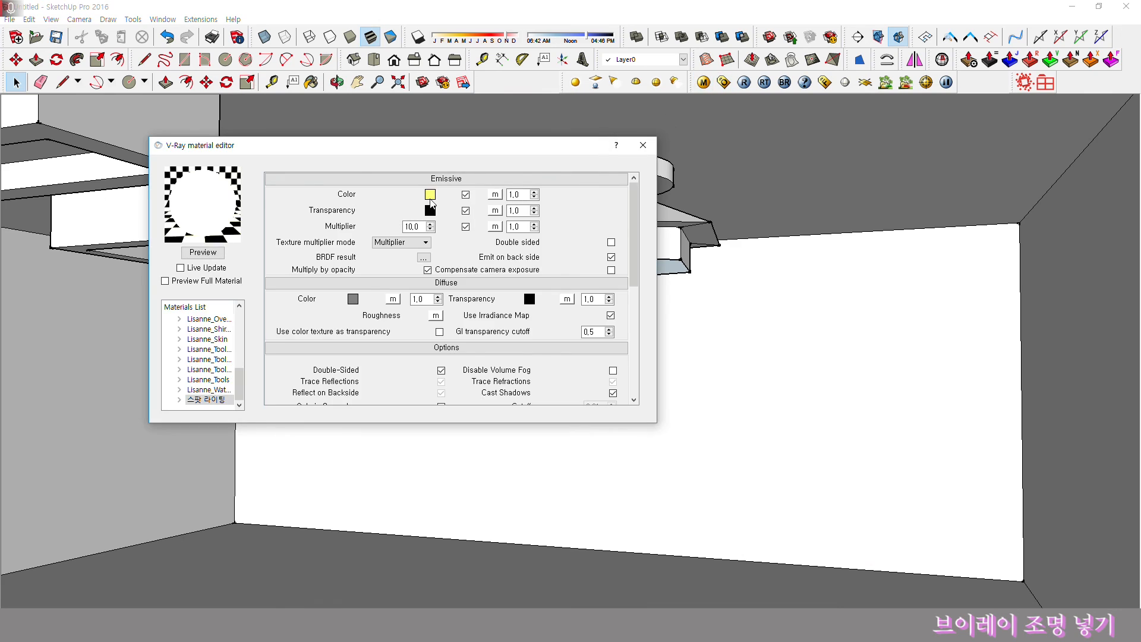
click(430, 196)
click(266, 329)
click(471, 377)
click(643, 146)
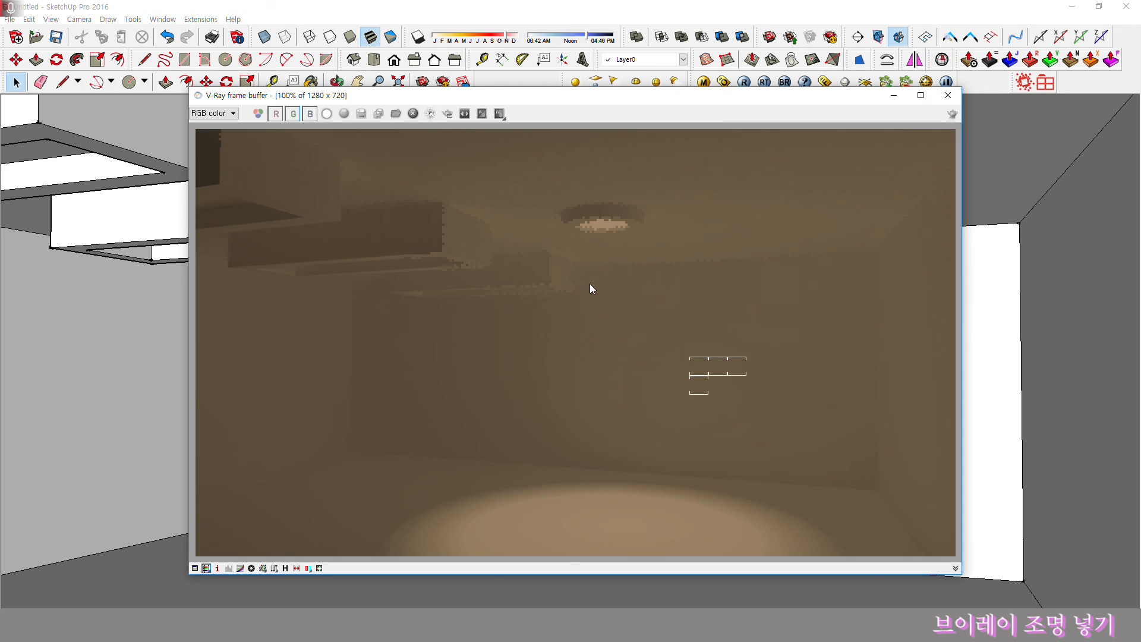
double_click(590, 284)
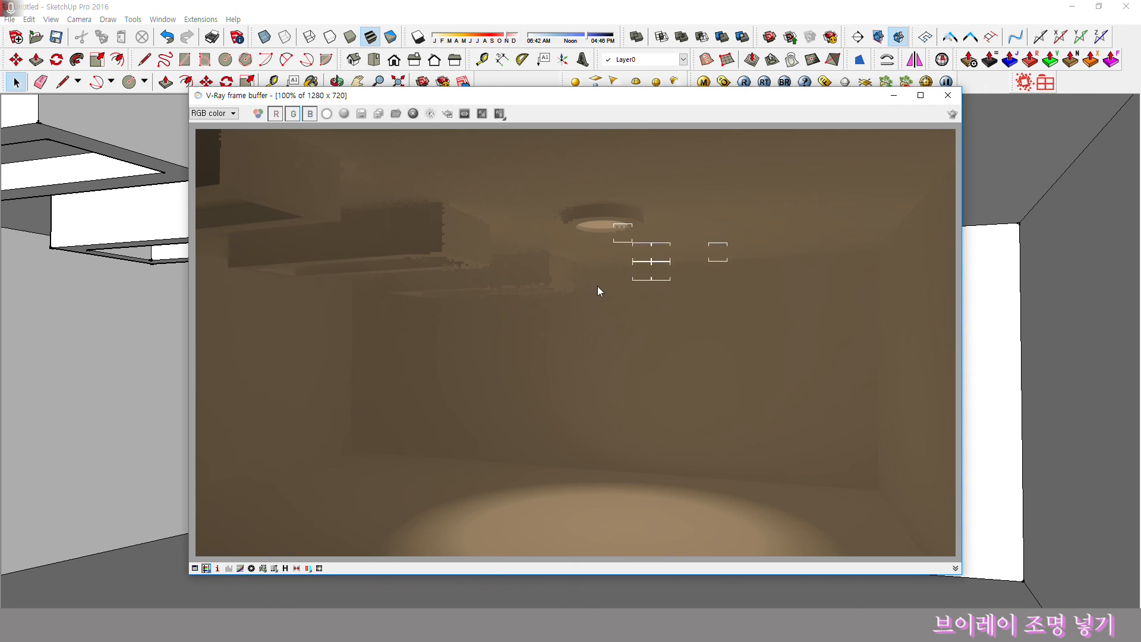
click(947, 95)
Set the 스팟 라이팅 material's emissive multiplier to 20.0 and test-render the room
click(703, 82)
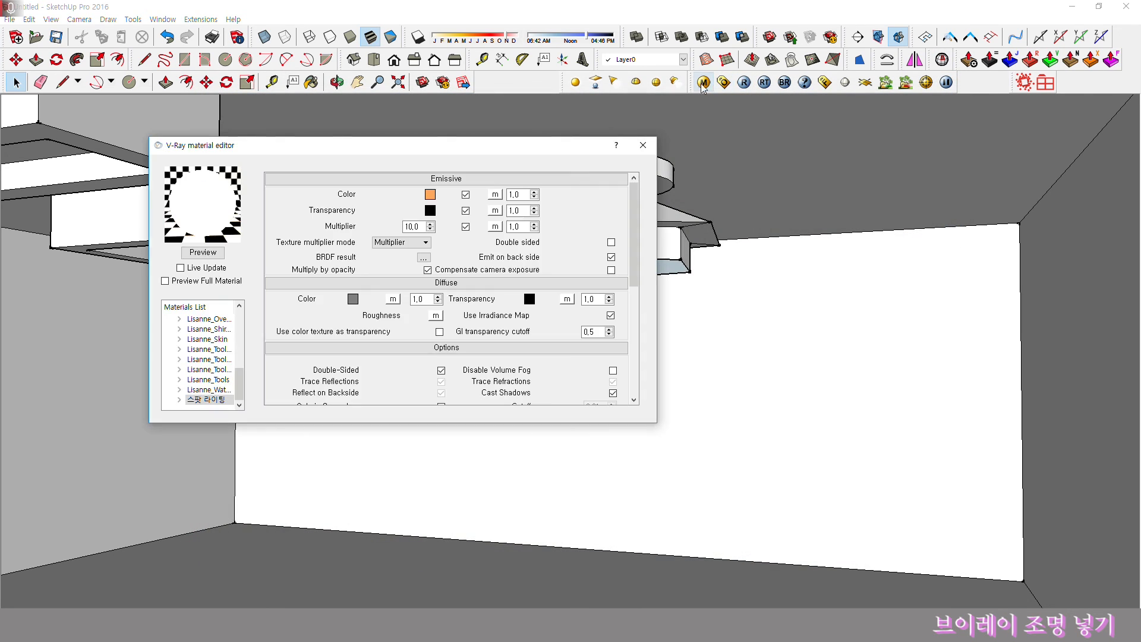
text(20)
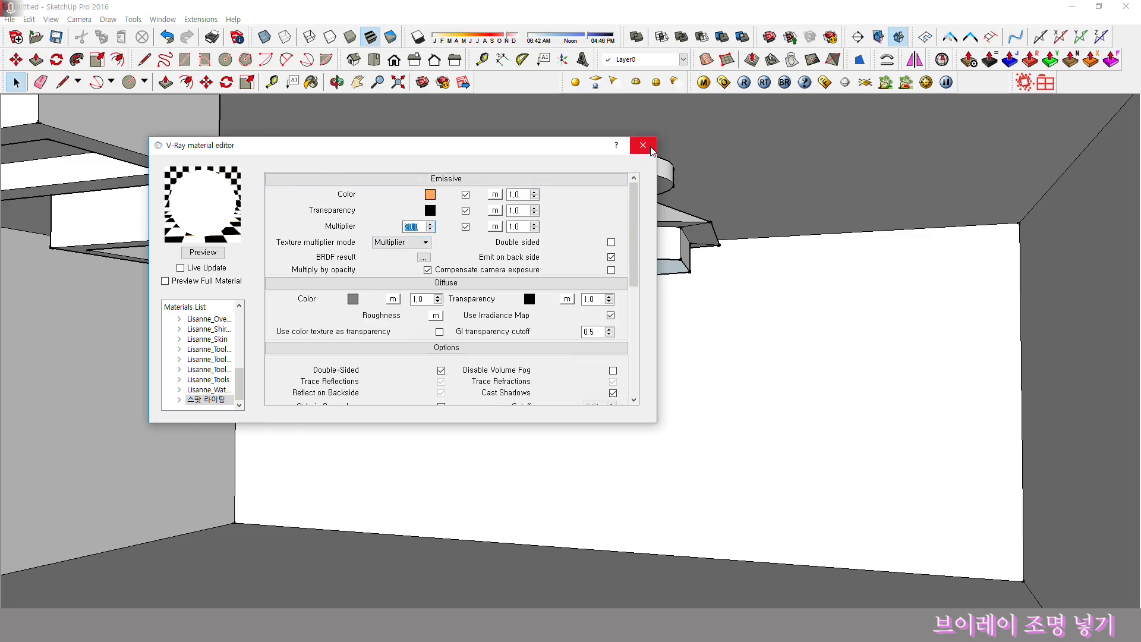
click(652, 150)
click(742, 87)
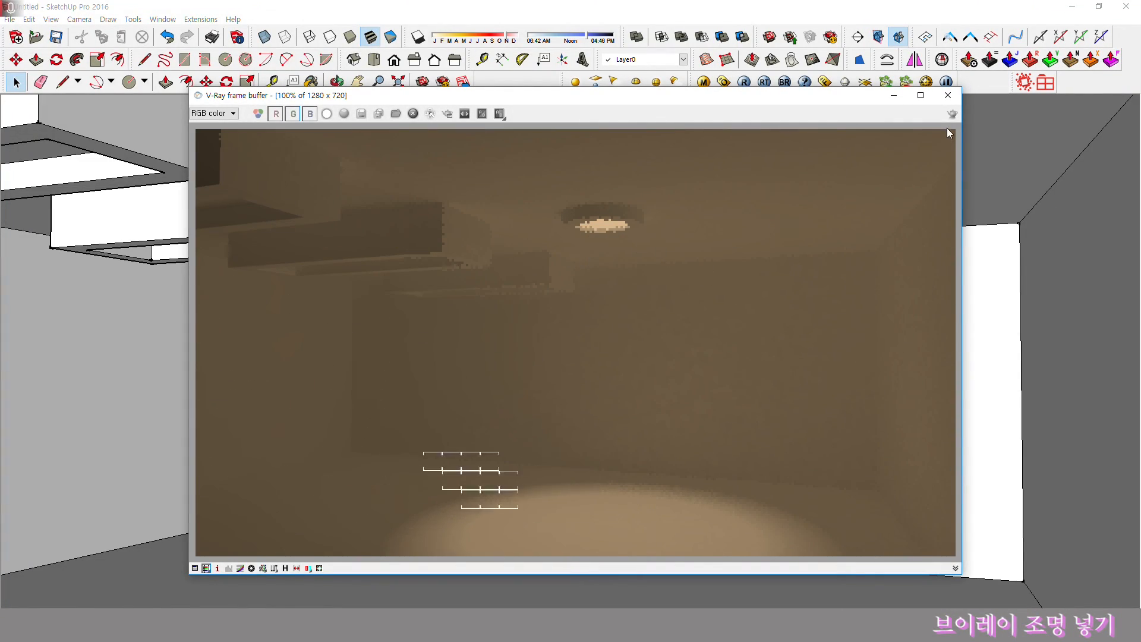
click(948, 95)
Display hidden geometry and unhide the rectangle light inside the middle long light box
click(356, 249)
click(50, 19)
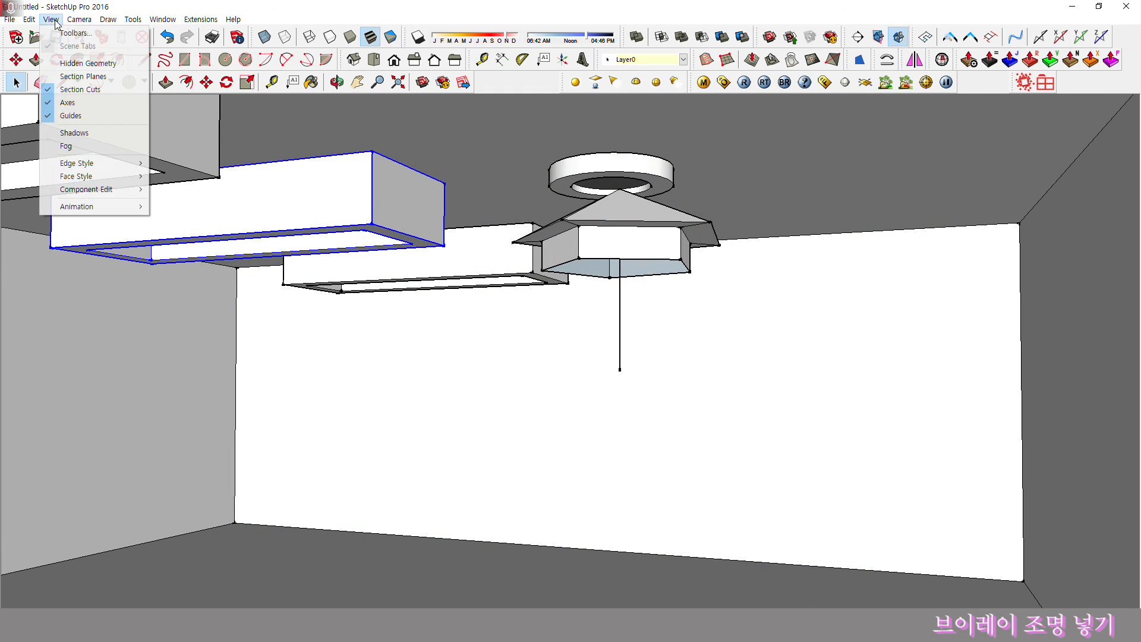
click(88, 63)
right_click(347, 208)
click(386, 240)
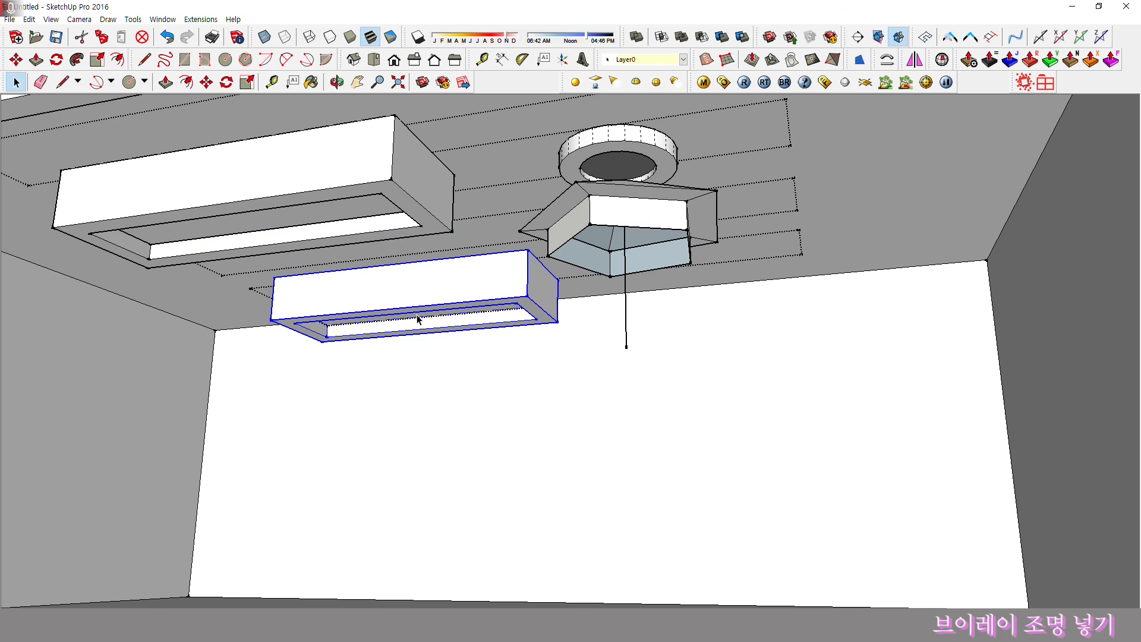
Unhide the rectangle lights inside the farthest and nearest long light boxes
right_click(417, 316)
click(455, 349)
scroll(405, 324, down, 3)
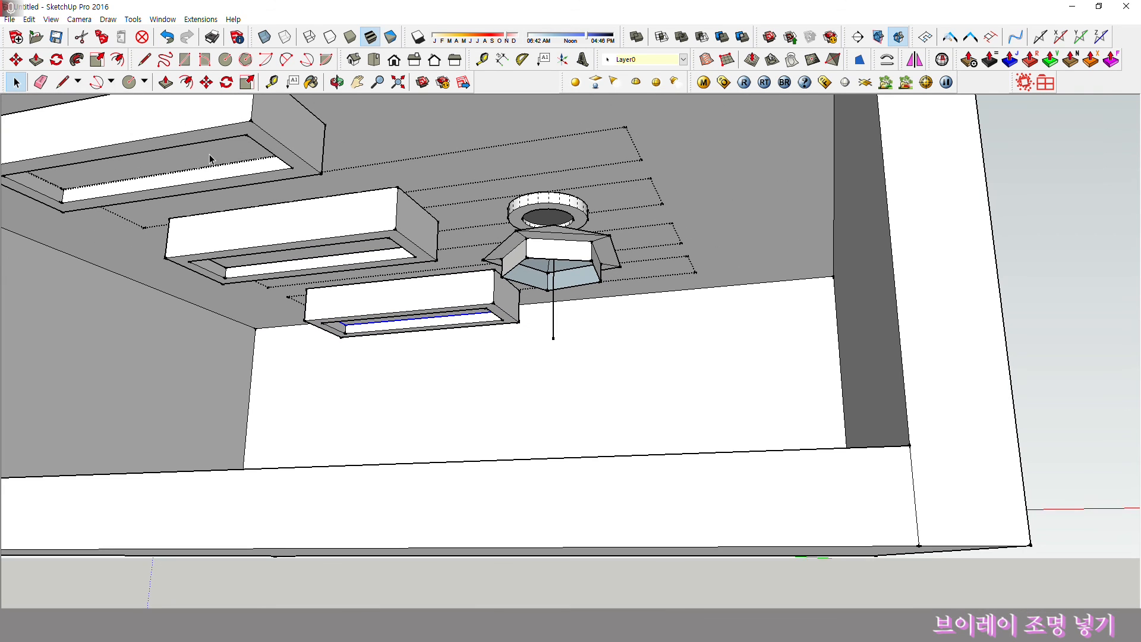
right_click(209, 155)
click(262, 187)
Open the group of ceiling rectangle lights and unhide the lights in it
middle_drag(412, 169, 416, 209)
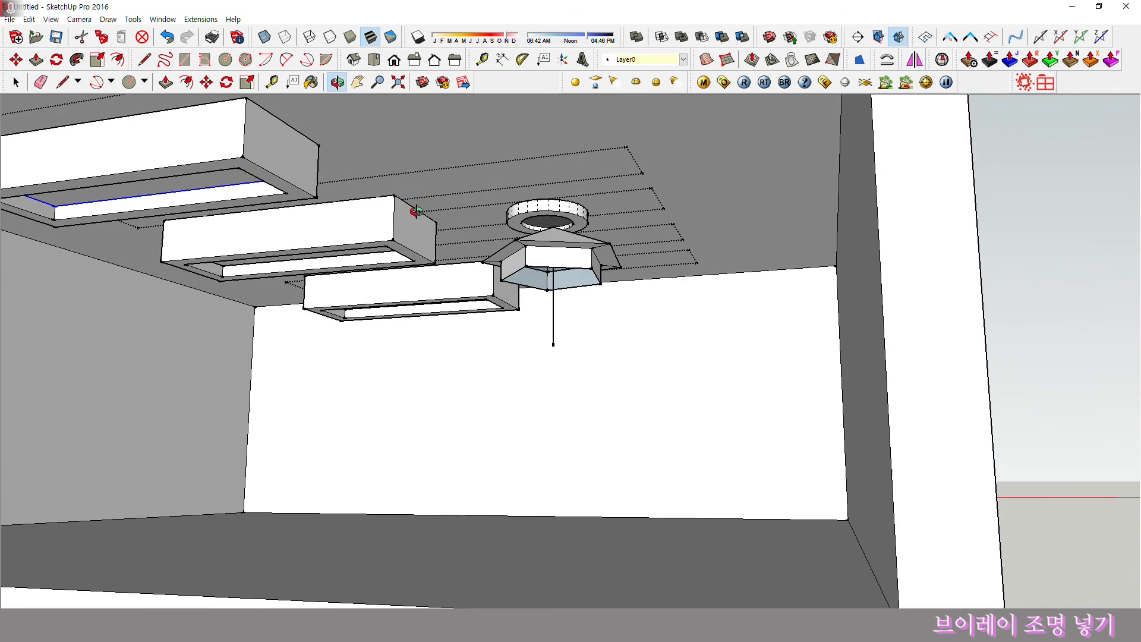
double_click(453, 185)
click(453, 186)
right_click(453, 183)
click(483, 216)
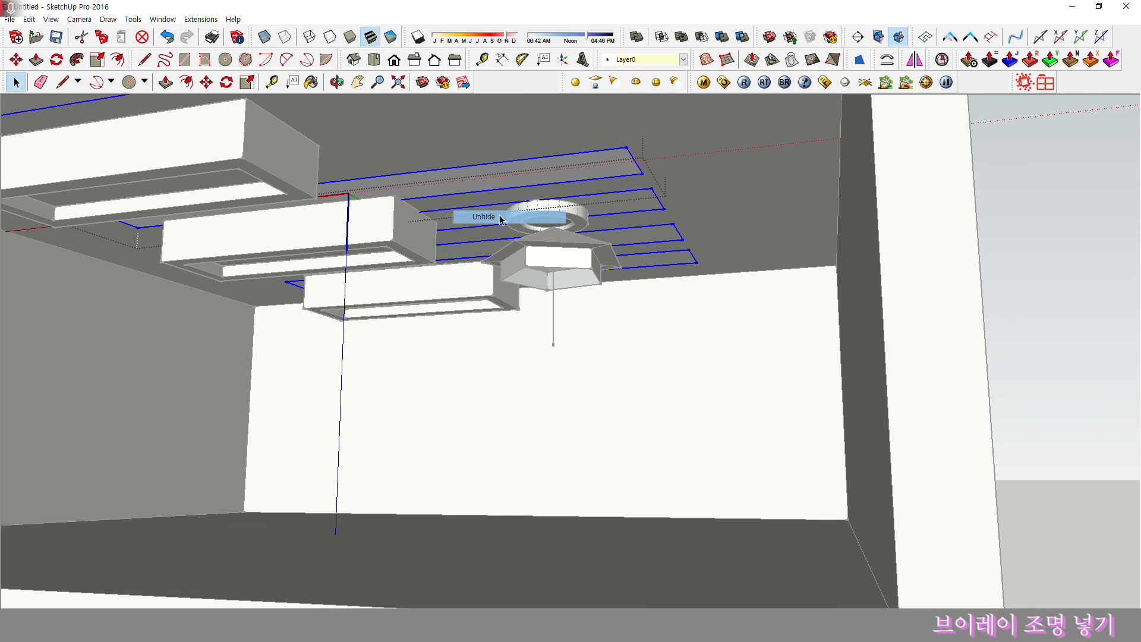
Turn off the display of hidden geometry and test-render the room with all the lights restored
middle_drag(593, 268, 600, 283)
click(67, 22)
mouse_move(53, 21)
click(78, 63)
click(678, 152)
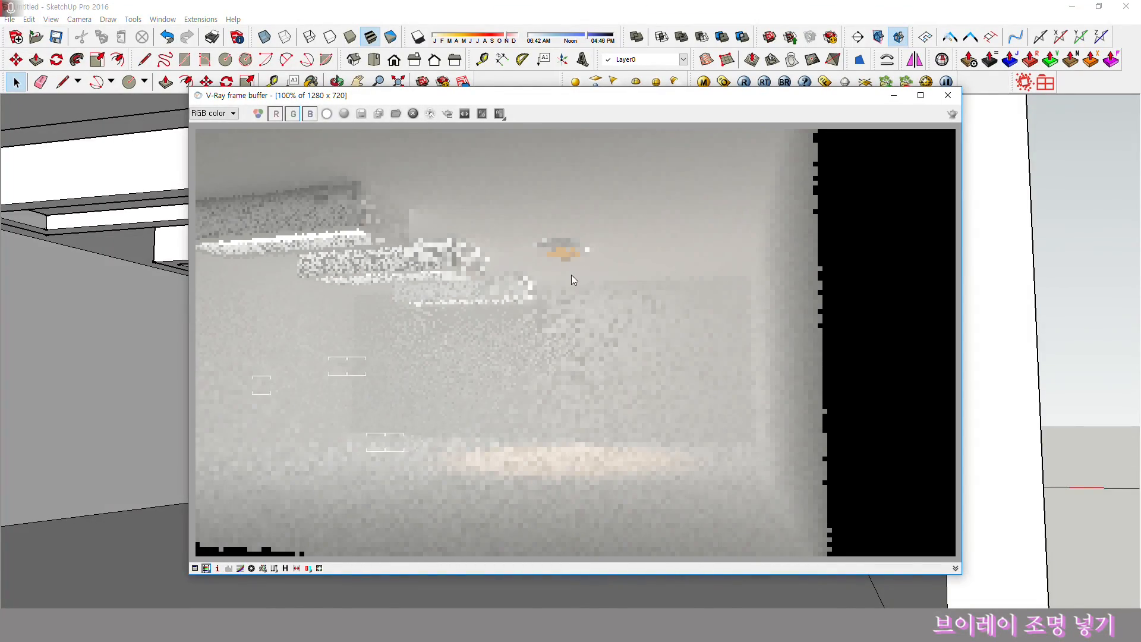
click(948, 95)
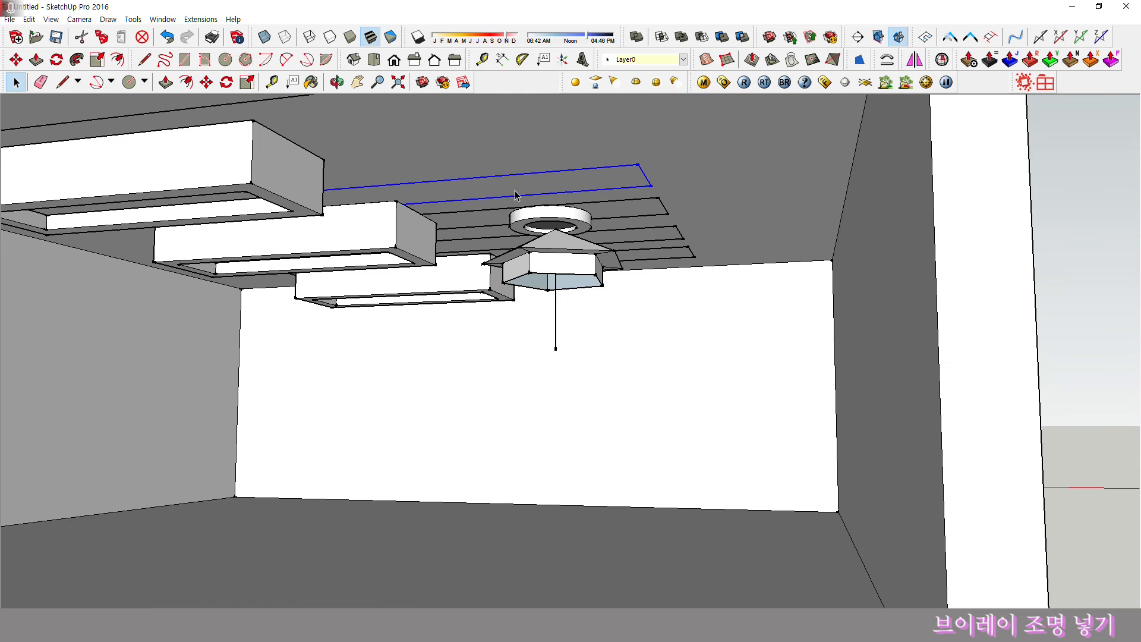
Lower the intensity of the ceiling rectangle lights and test-render the room
click(517, 194)
right_click(516, 192)
mouse_move(582, 415)
click(660, 415)
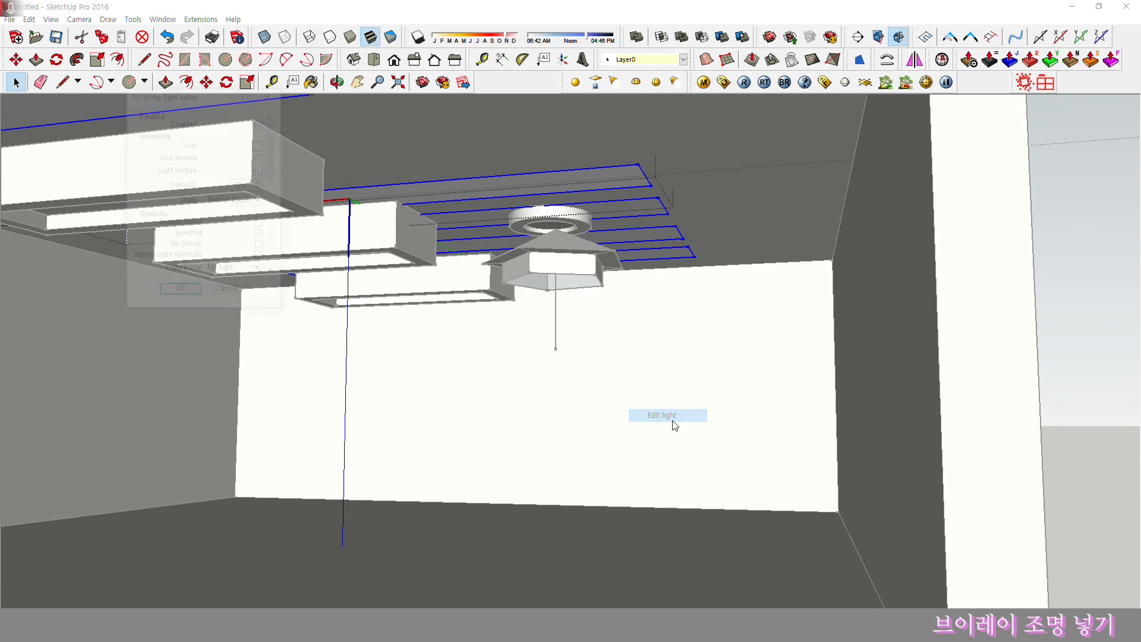
click(181, 293)
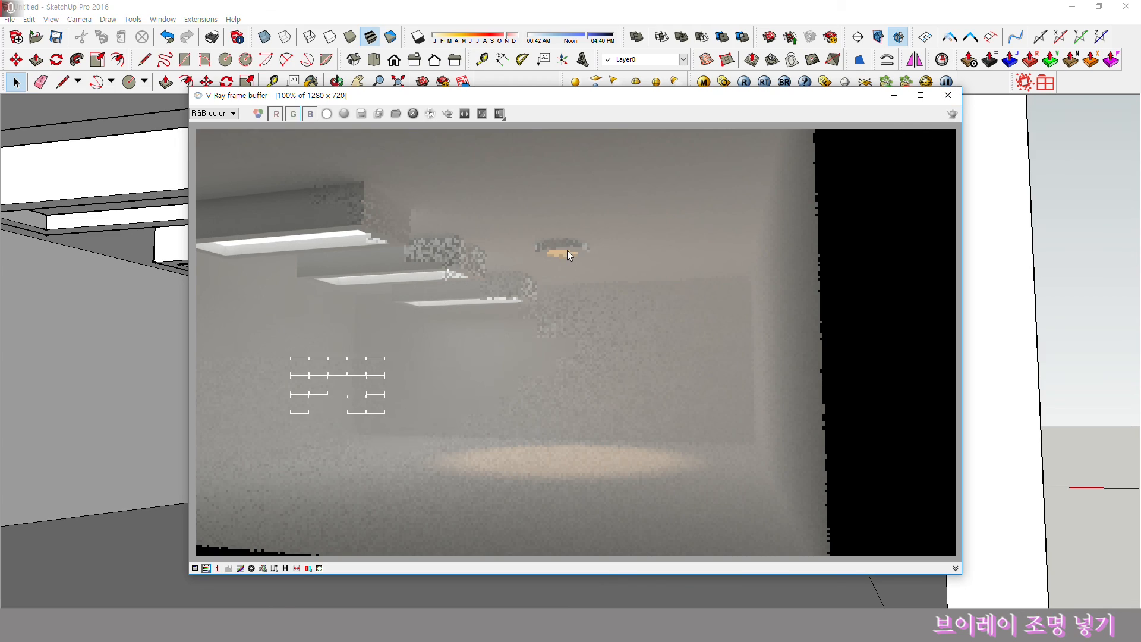
click(948, 95)
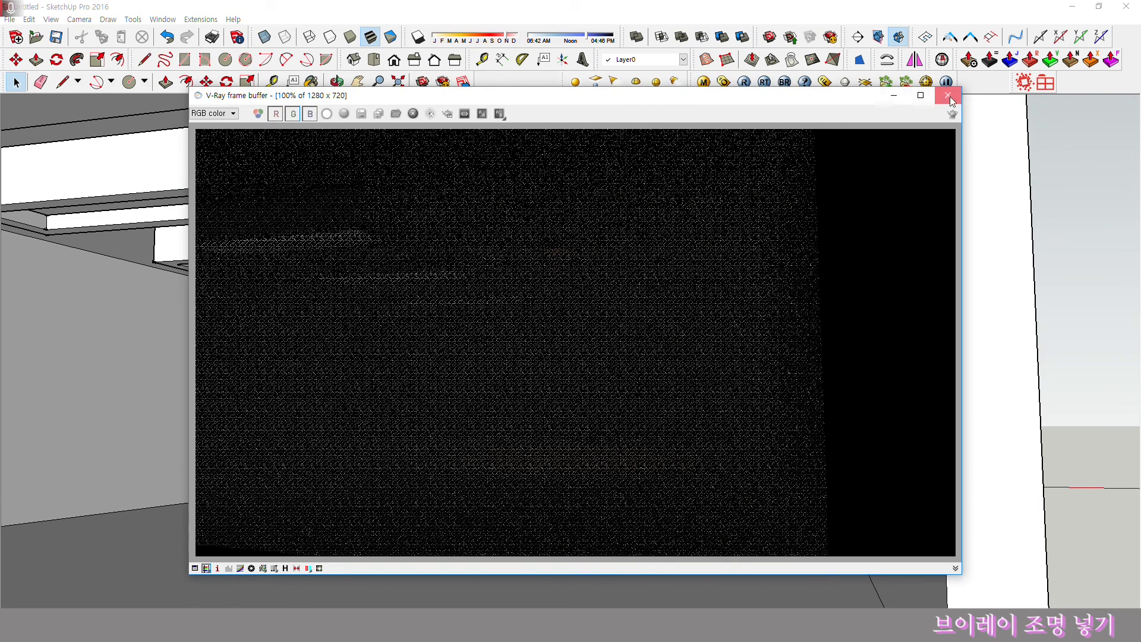
click(949, 96)
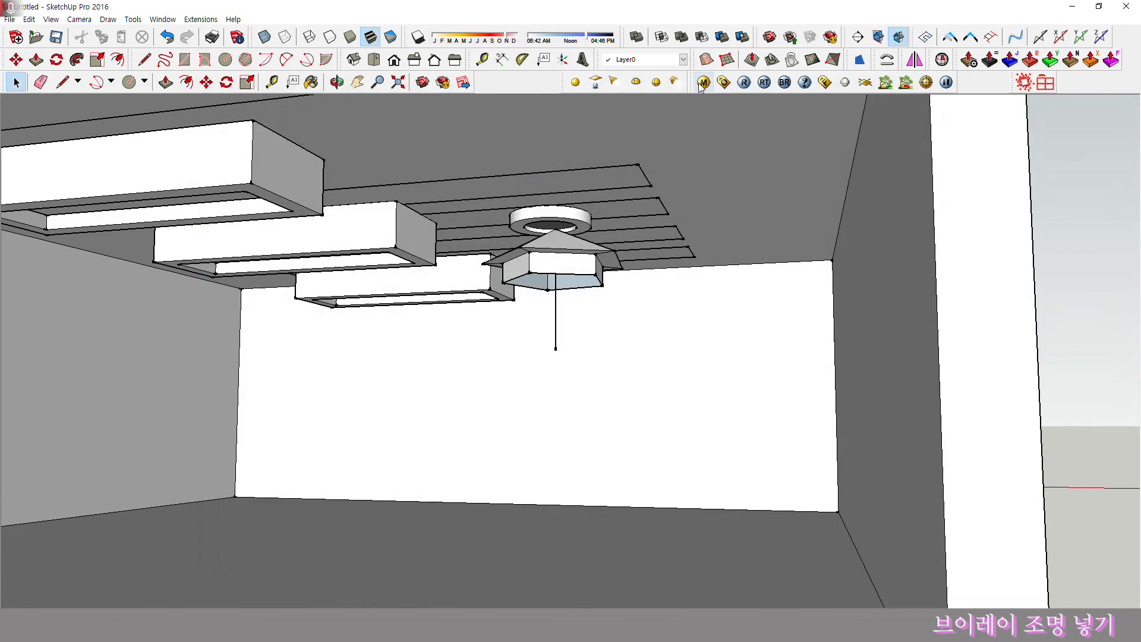
Change the 스팟 라이팅 material's emissive color to pure yellow (255, 255, 0) and start a test render
click(703, 82)
click(430, 195)
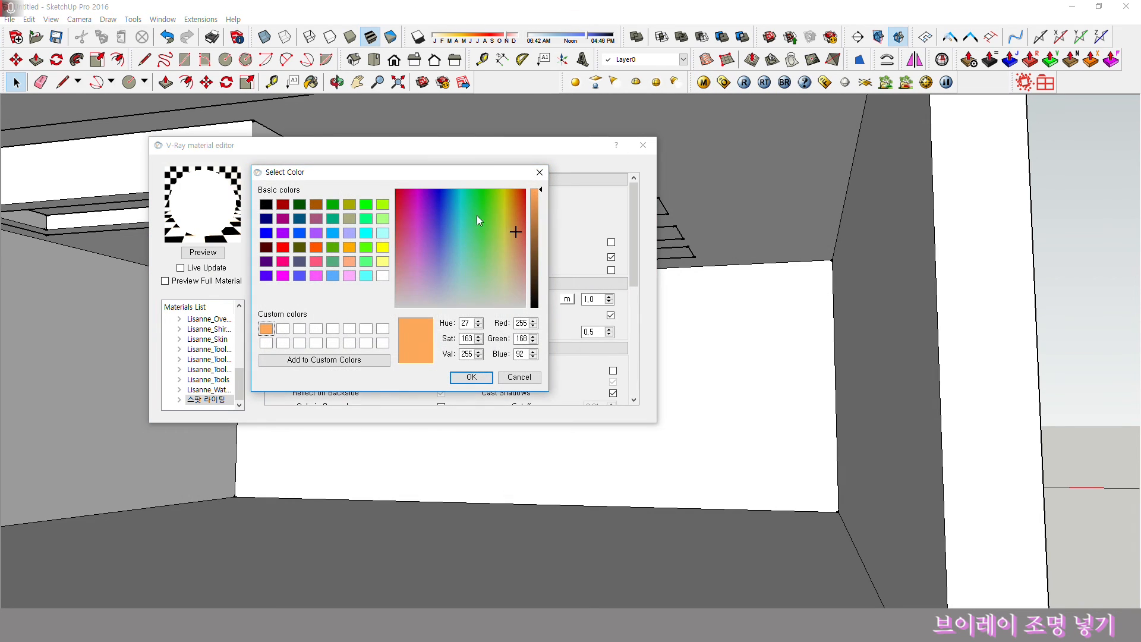
click(383, 247)
click(471, 376)
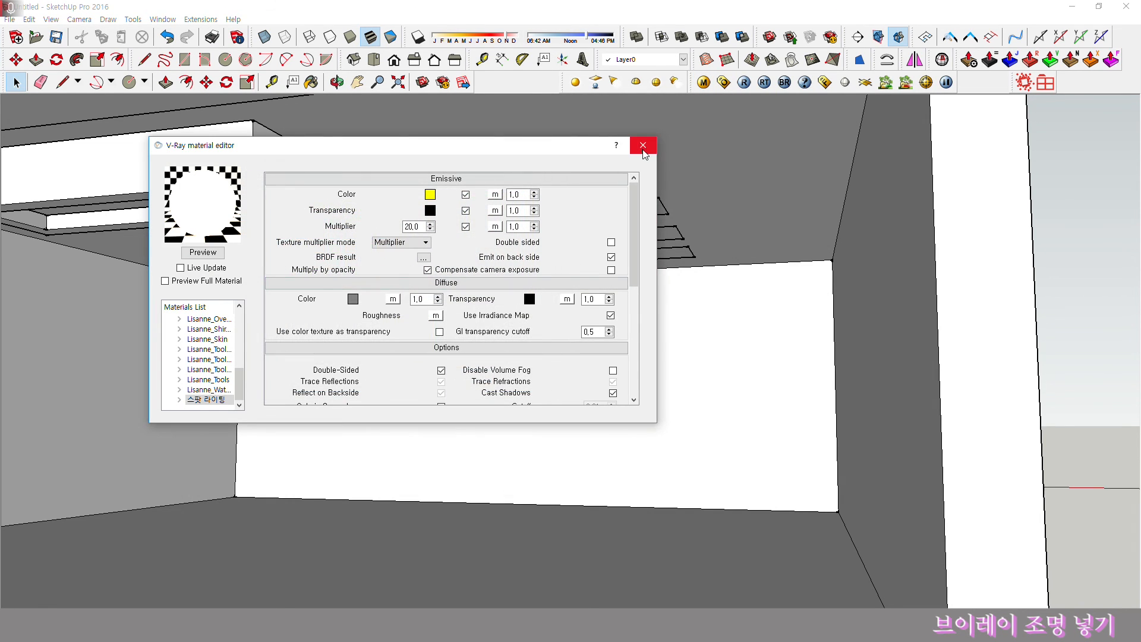
click(643, 145)
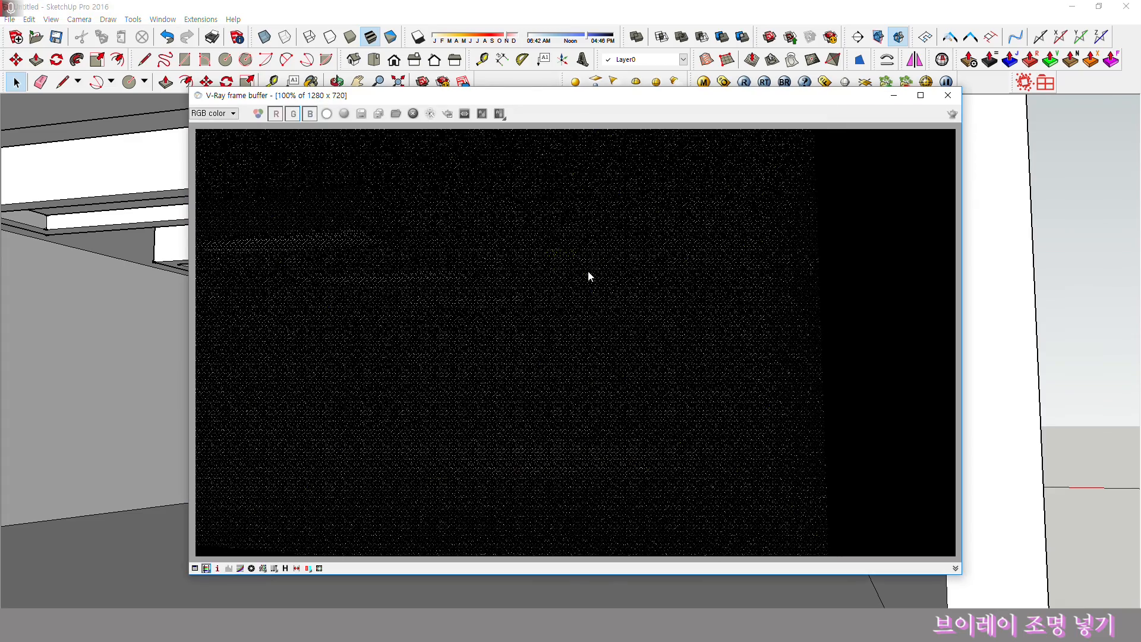
click(948, 96)
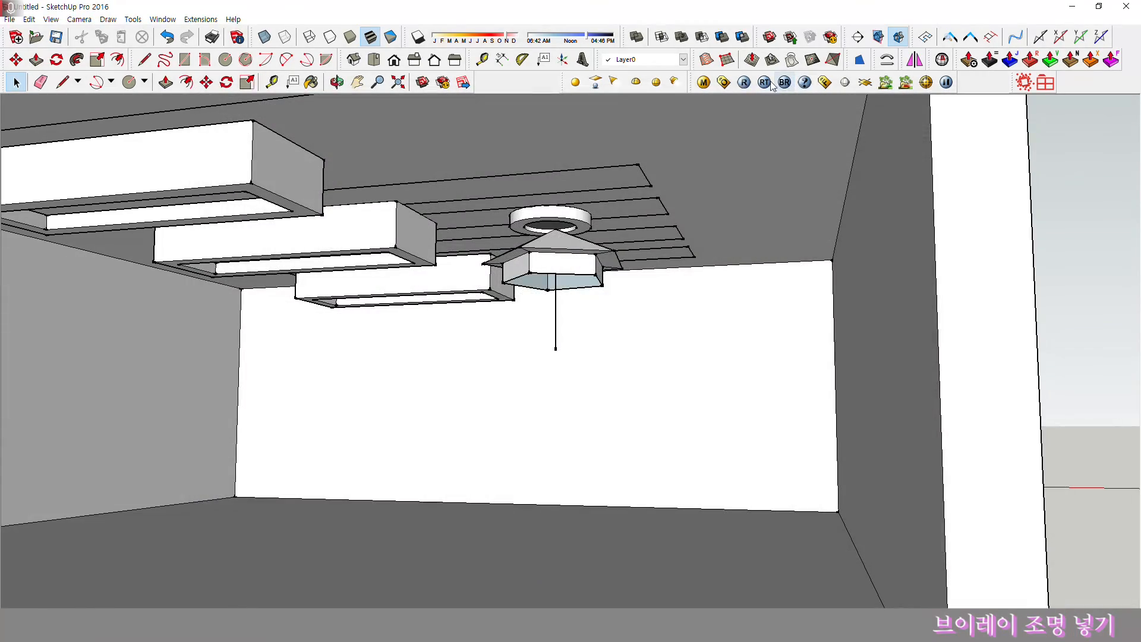
Set the 스팟 라이팅 material's emissive color to pale yellow-green (240, 255, 169) and start a test render
click(719, 85)
click(434, 197)
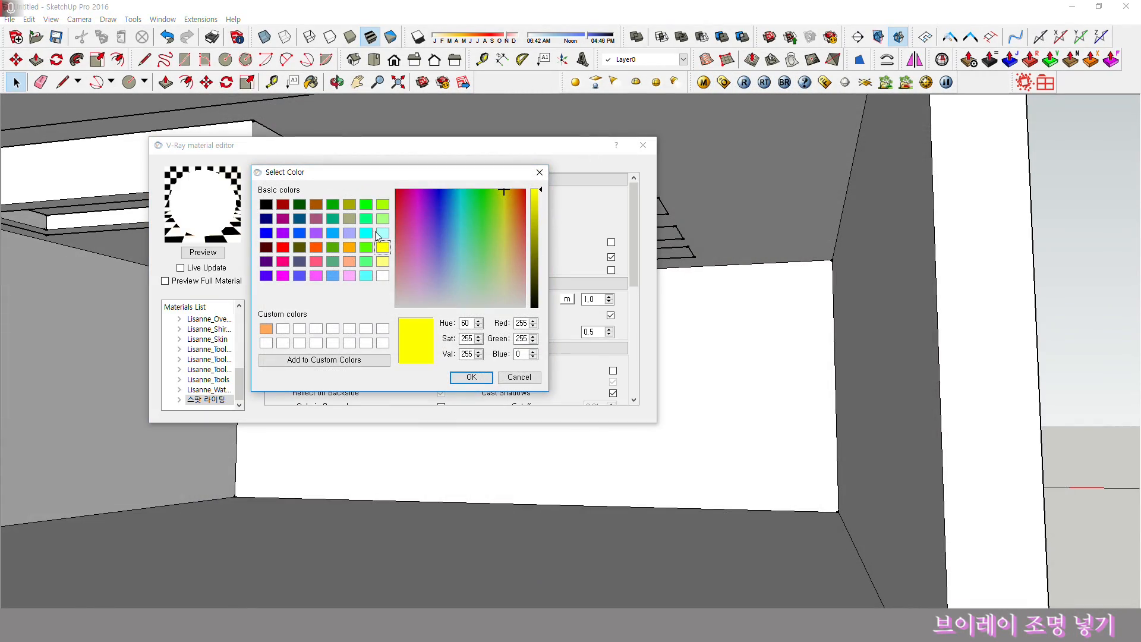
click(350, 247)
click(501, 224)
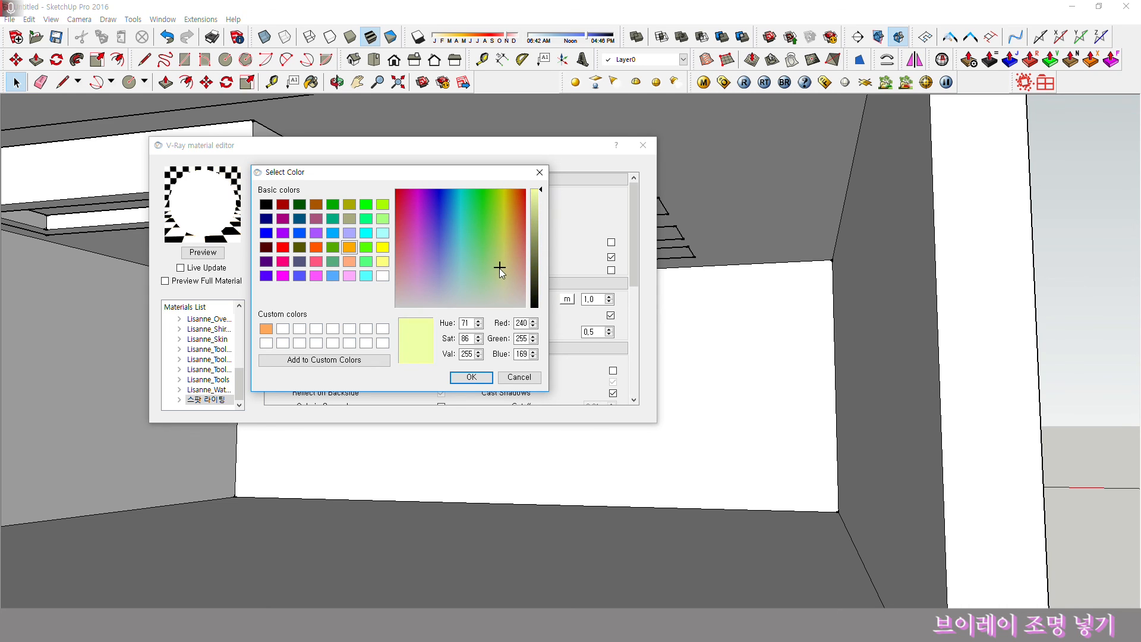
click(471, 377)
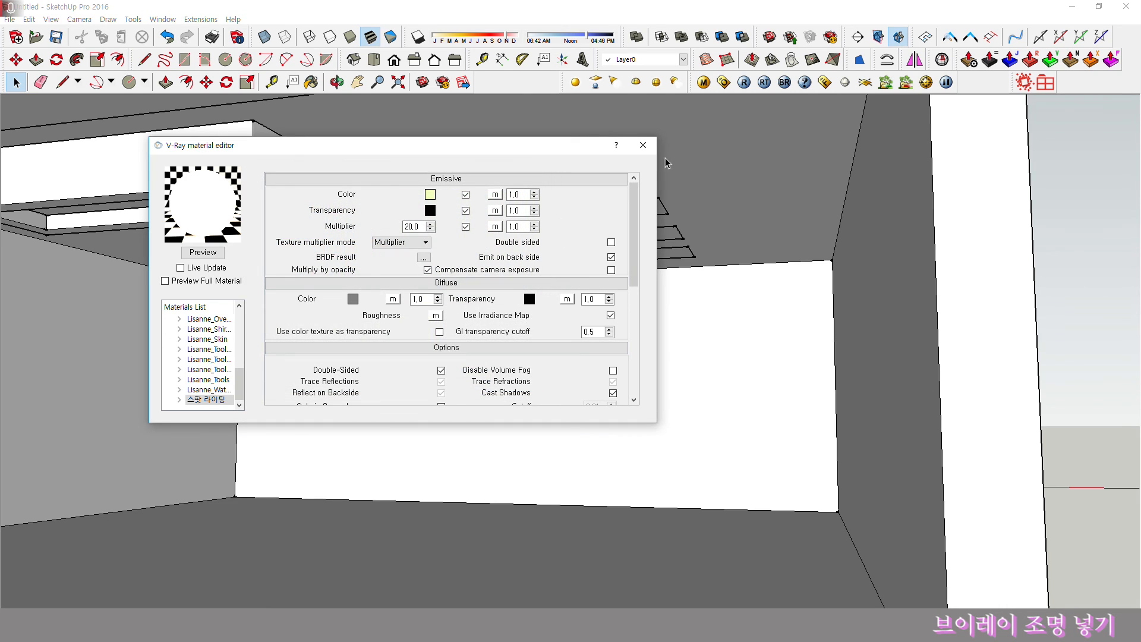
click(642, 145)
click(744, 83)
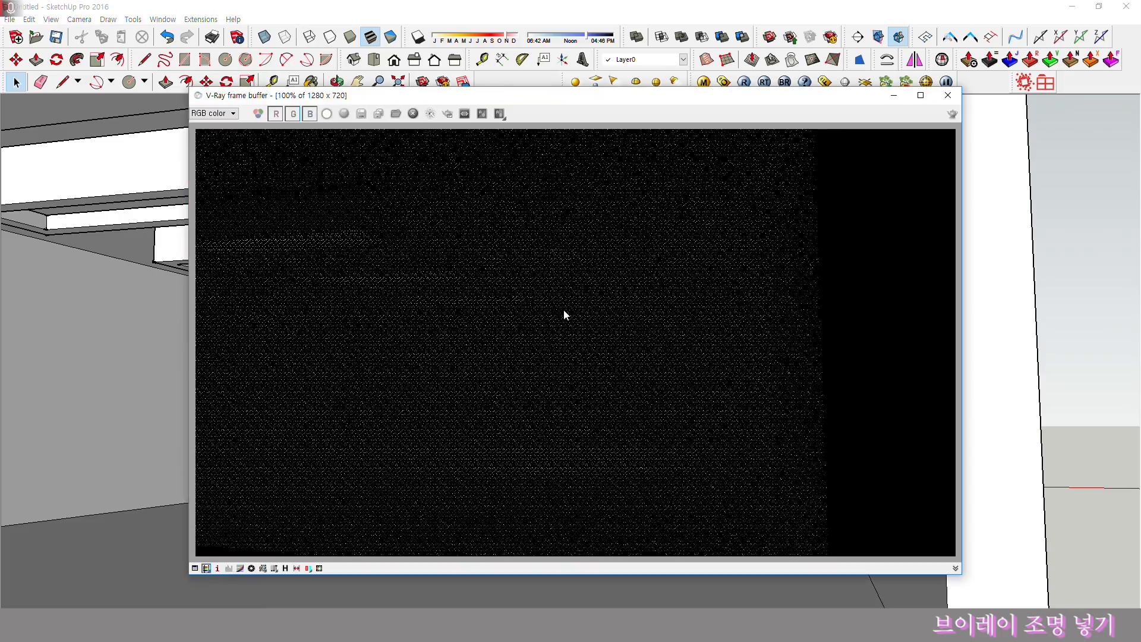